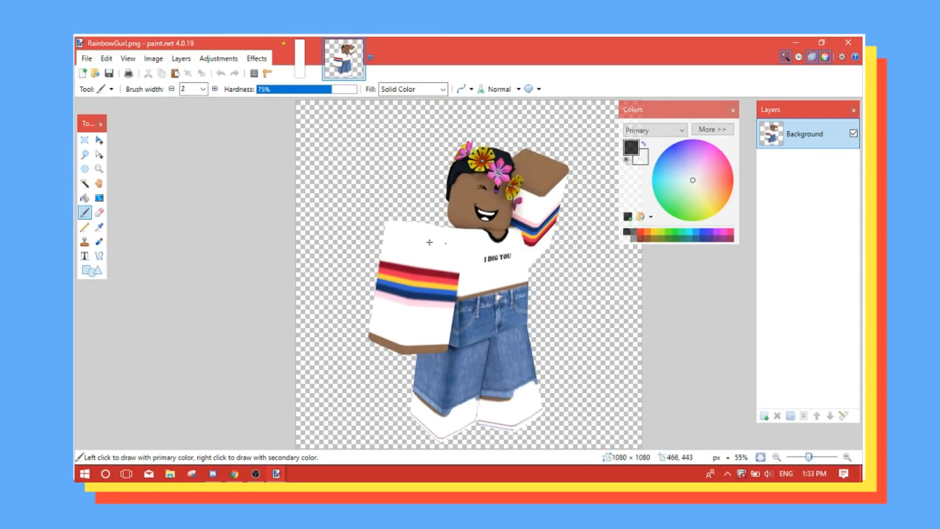
- Fill the Background layer of the 160 × 600 image with solid yellow using the Paint Bucket
{"action": "left_click", "coordinate": [299, 59]}
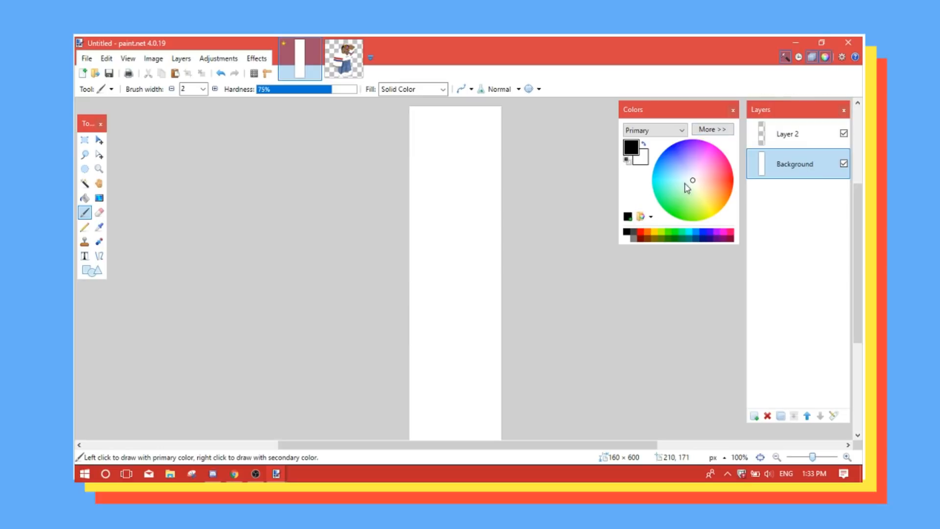
{"action": "left_click_drag", "start_coordinate": [698, 183], "coordinate": [695, 190]}
{"action": "left_click", "coordinate": [86, 200]}
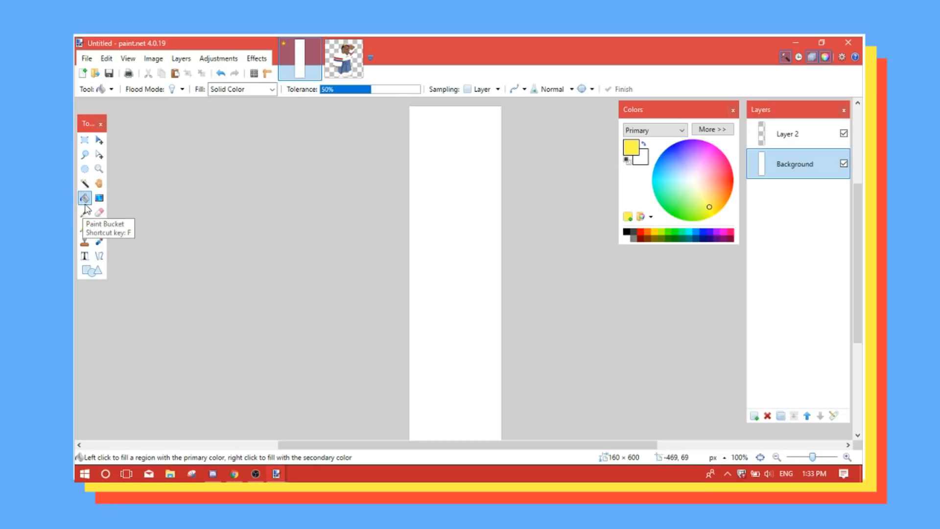
{"action": "left_click", "coordinate": [430, 201]}
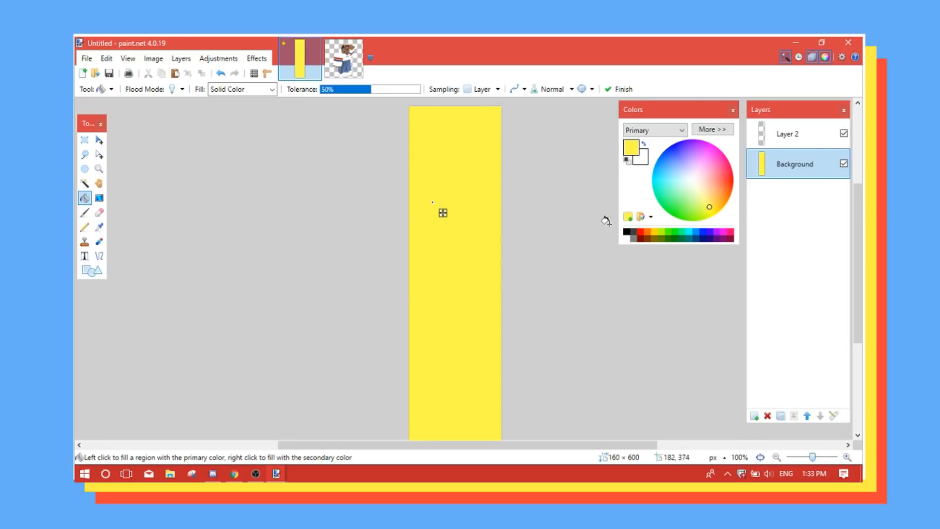
{"action": "left_click_drag", "start_coordinate": [705, 112], "coordinate": [657, 136]}
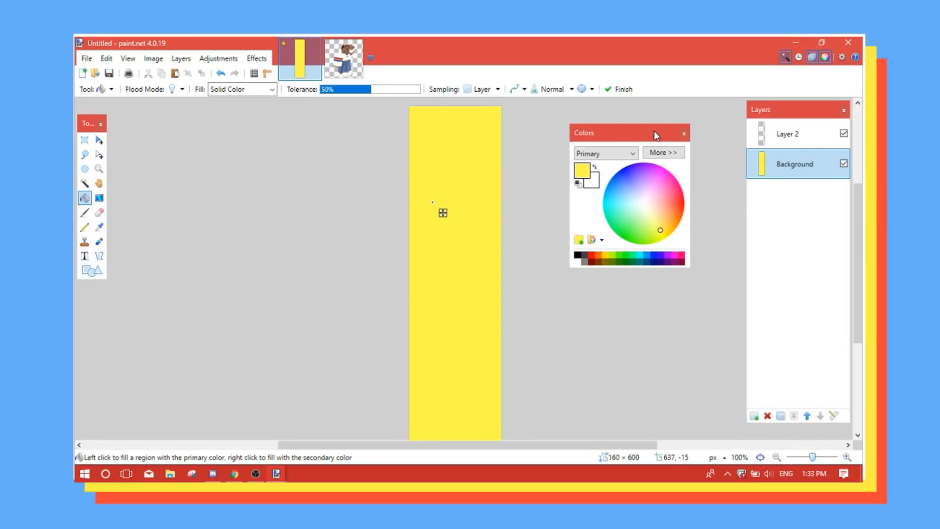
- Switch to Chrome, search Google for "roblox ads" and browse the image results for ad design examples
{"action": "left_click", "coordinate": [237, 467]}
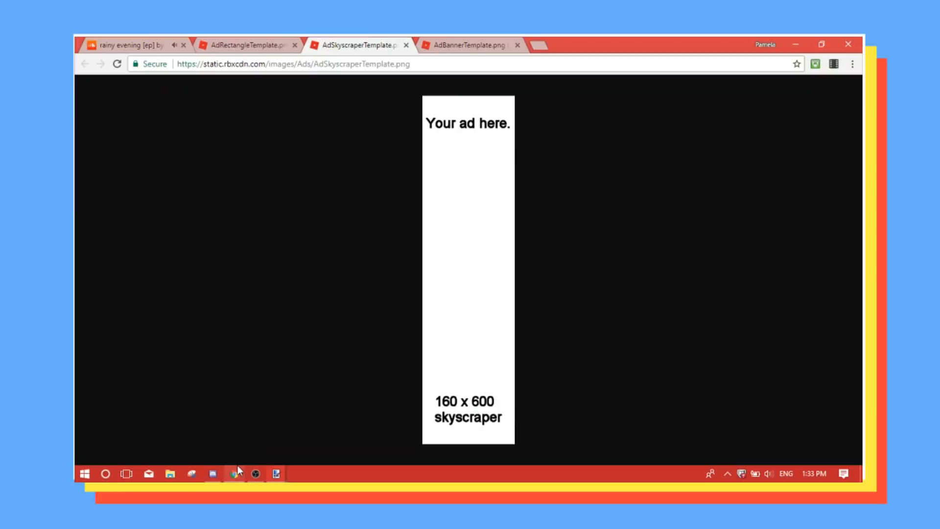
{"action": "left_click", "coordinate": [486, 51]}
{"action": "left_click", "coordinate": [485, 62]}
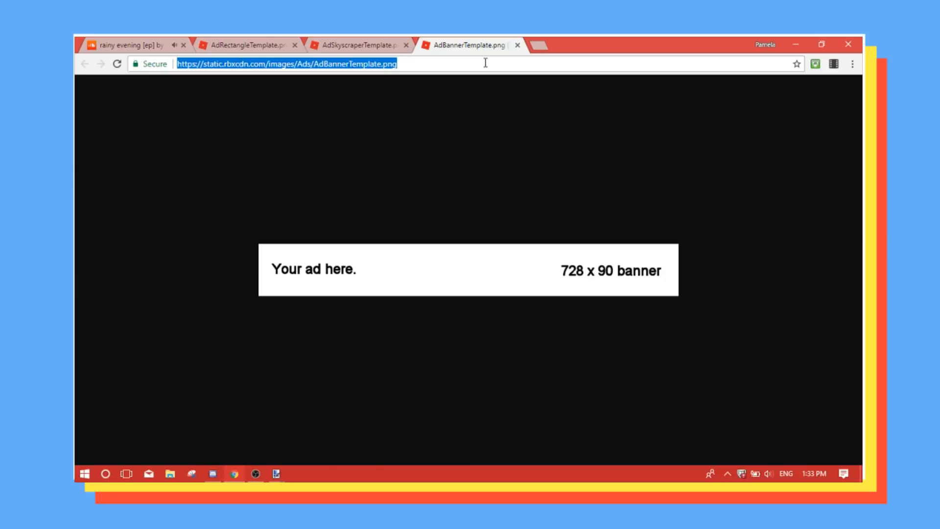
{"action": "type", "text": "roblox"}
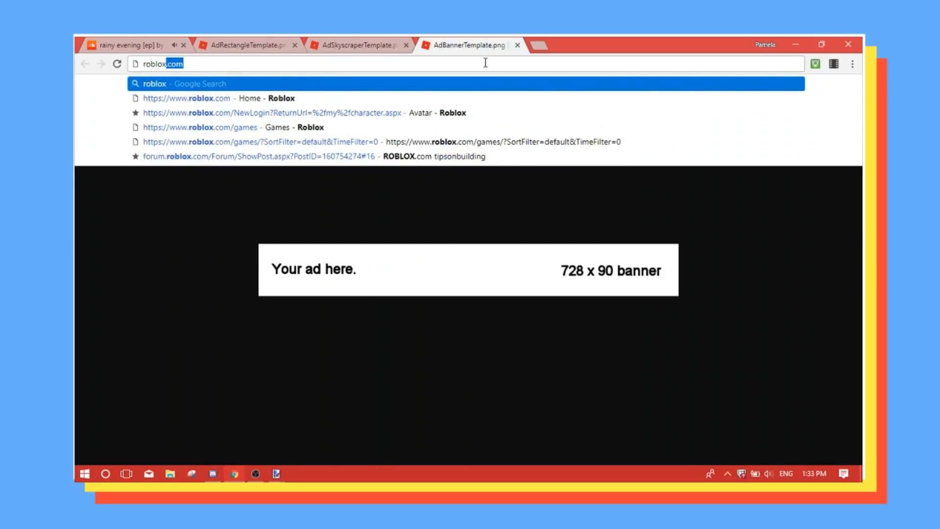
{"action": "type", "text": " ads"}
{"action": "key", "text": "Return"}
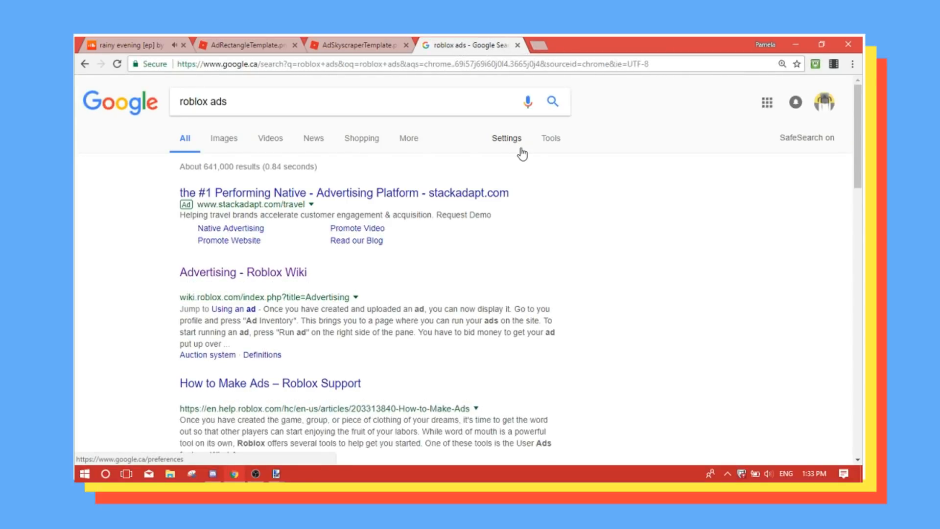
{"action": "left_click", "coordinate": [222, 141]}
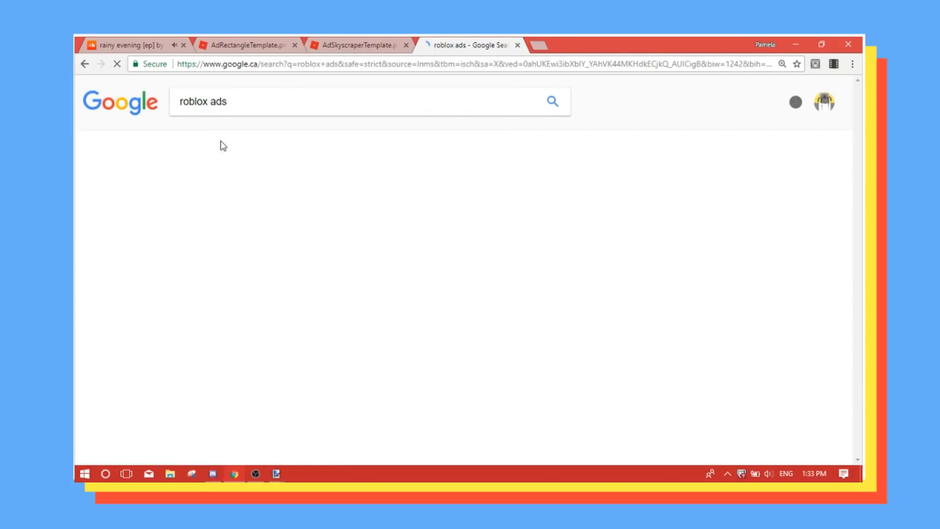
{"action": "scroll", "coordinate": [519, 273], "scroll_direction": "down", "scroll_amount": 1}
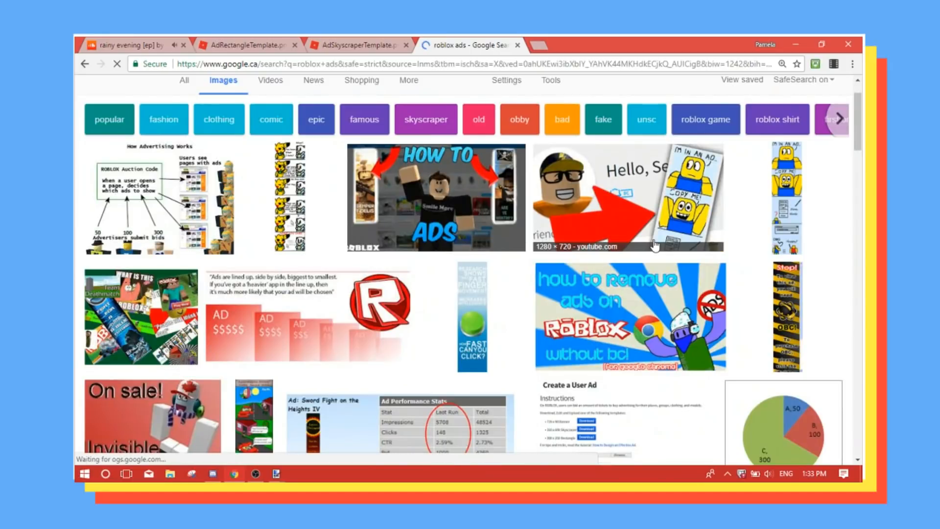
{"action": "scroll", "coordinate": [653, 262], "scroll_direction": "down", "scroll_amount": 9}
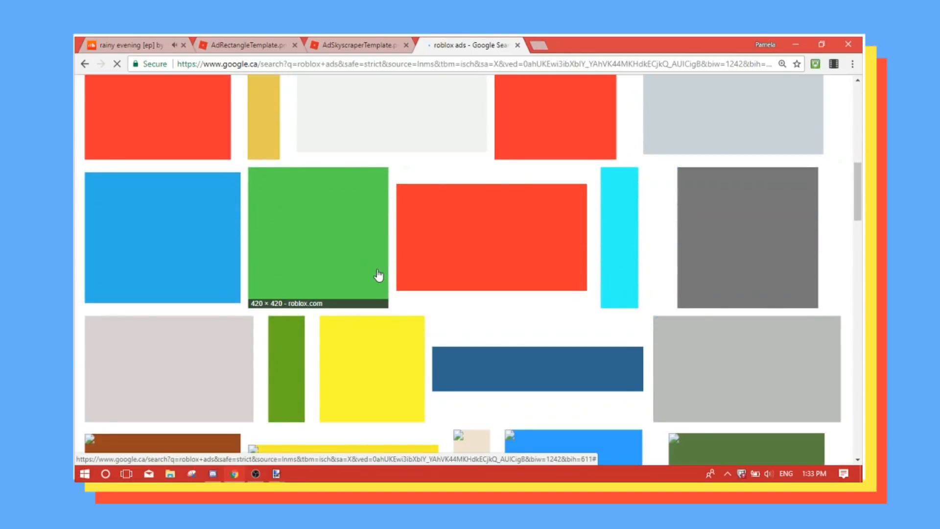
{"action": "scroll", "coordinate": [276, 220], "scroll_direction": "up", "scroll_amount": 5}
{"action": "scroll", "coordinate": [277, 221], "scroll_direction": "up", "scroll_amount": 6}
- Search Google Images for "fashion ads", look at the results and close the search page
{"action": "left_click_drag", "start_coordinate": [300, 101], "coordinate": [76, 110]}
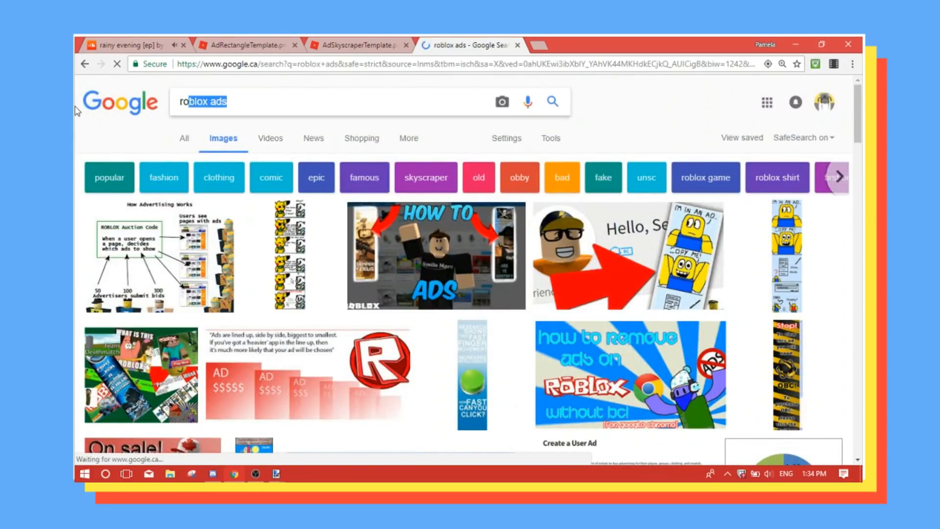
{"action": "type", "text": "fa"}
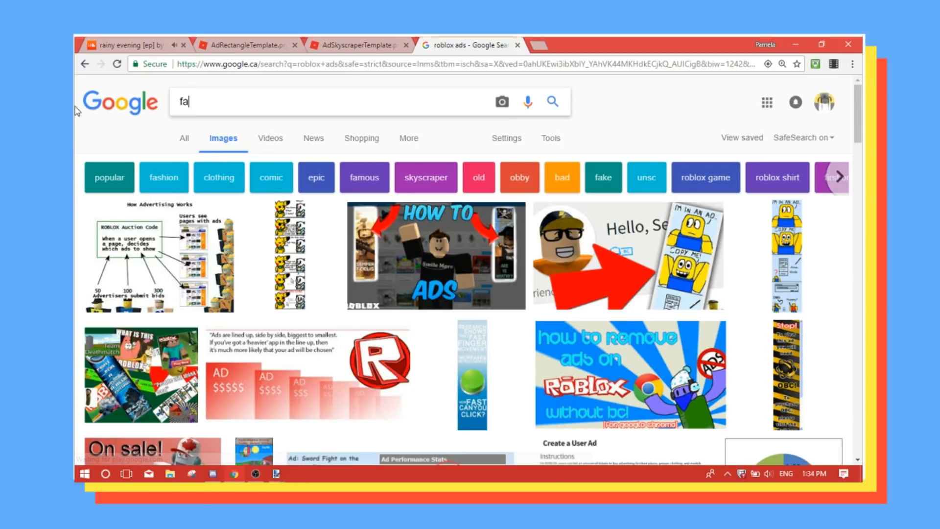
{"action": "type", "text": "shion ads"}
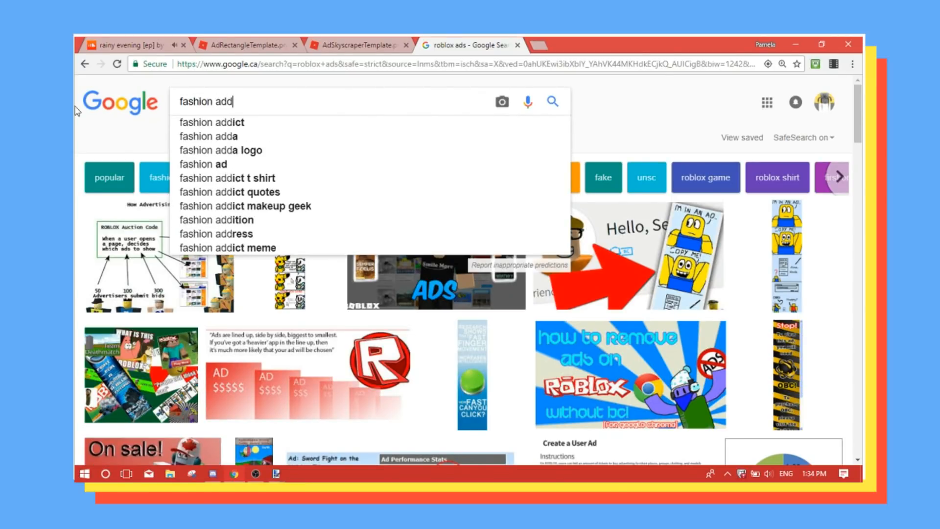
{"action": "key", "text": "Return"}
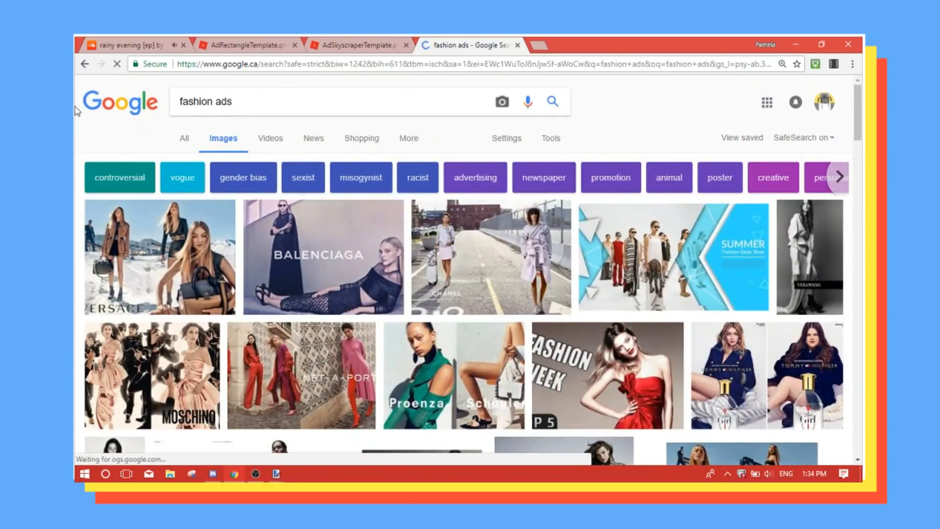
{"action": "key", "text": "ctrl+w"}
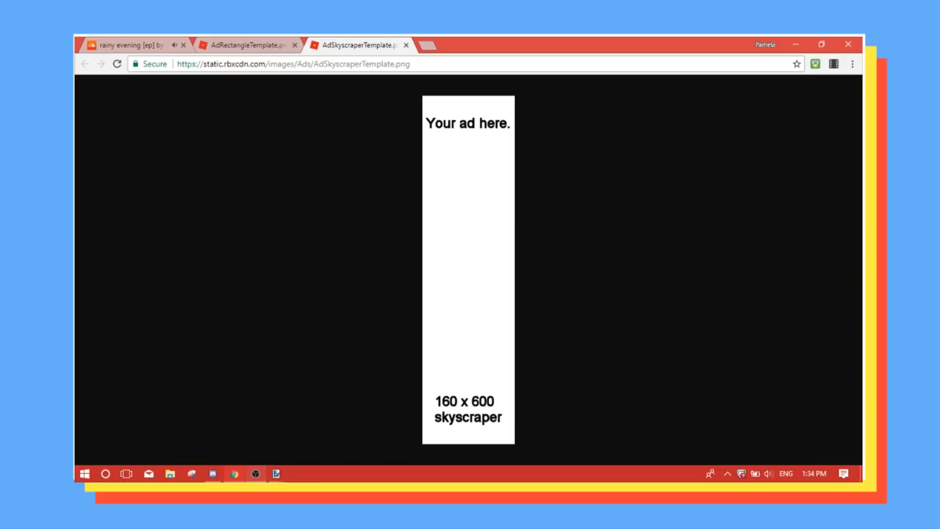
- Switch back to paint.net and make a rectangular selection of about 940 × 1027 px around the whole avatar in RainbowGurl.png
{"action": "left_click", "coordinate": [276, 474]}
{"action": "left_click", "coordinate": [228, 424]}
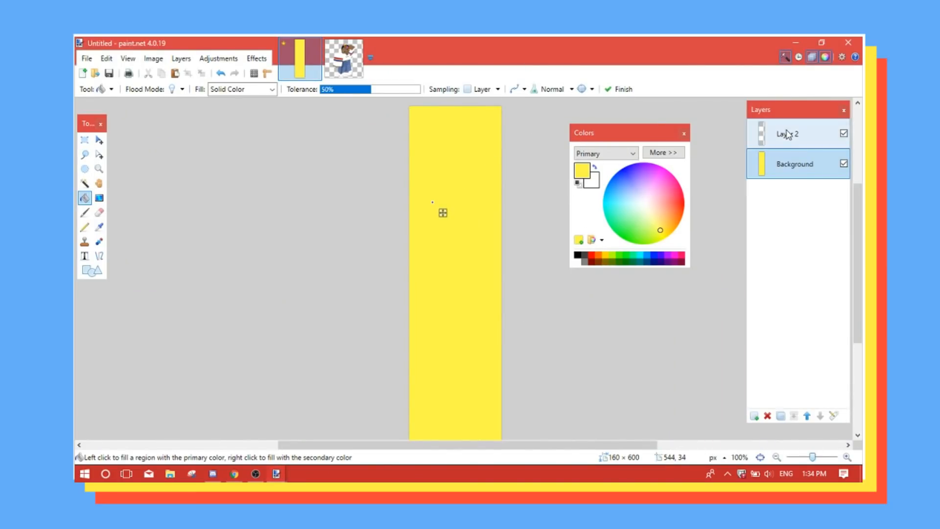
{"action": "left_click", "coordinate": [344, 58]}
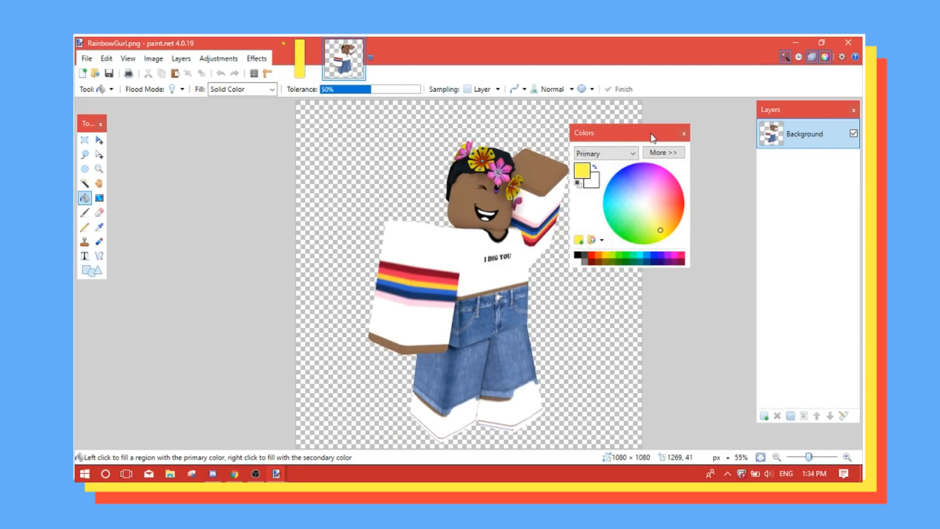
{"action": "left_click_drag", "start_coordinate": [653, 136], "coordinate": [728, 129]}
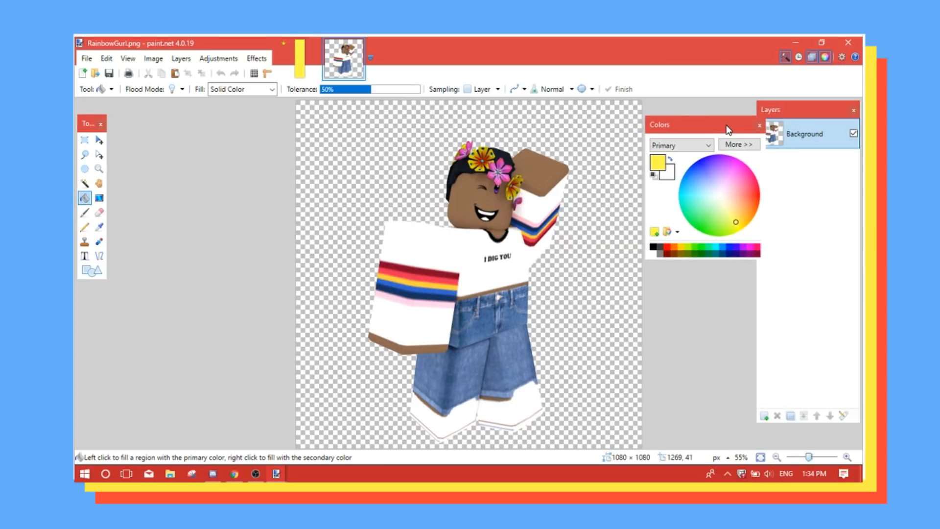
{"action": "left_click", "coordinate": [84, 140]}
{"action": "mouse_move", "coordinate": [327, 115]}
{"action": "left_mouse_down"}
{"action": "mouse_move", "coordinate": [592, 404]}
{"action": "mouse_move", "coordinate": [612, 443]}
{"action": "mouse_move", "coordinate": [628, 444]}
{"action": "left_mouse_up"}
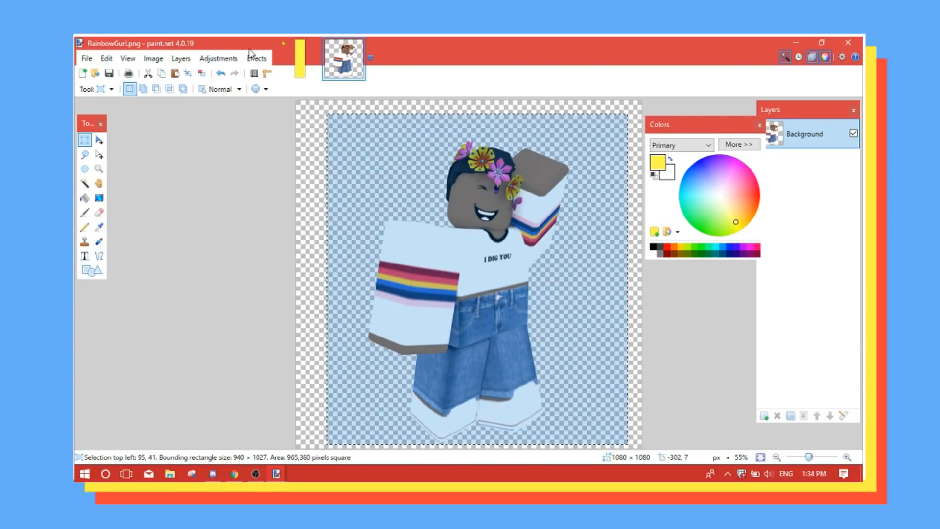
- Paste the copied avatar onto Layer 2 of the yellow skyscraper image, keeping the canvas size
{"action": "left_click", "coordinate": [293, 63]}
{"action": "left_click", "coordinate": [772, 181]}
{"action": "left_click_drag", "start_coordinate": [652, 129], "coordinate": [566, 139]}
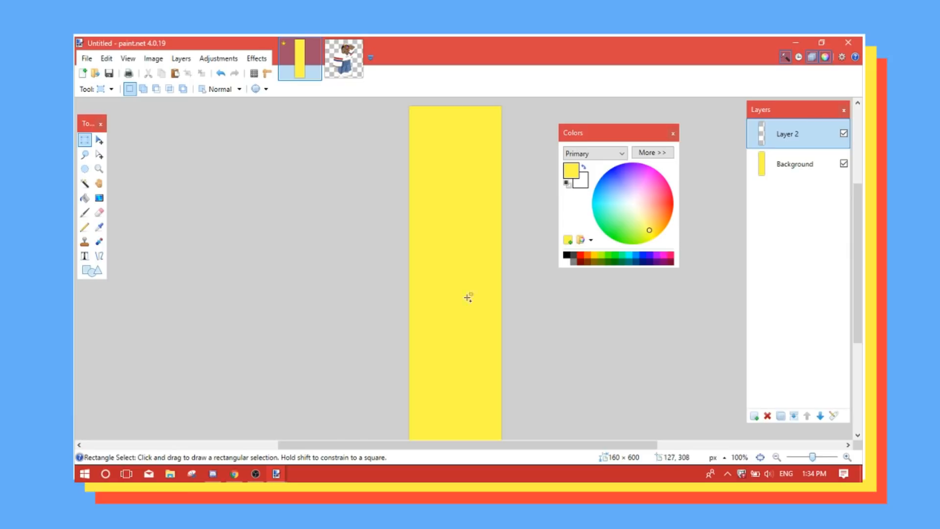
{"action": "key", "text": "ctrl+v"}
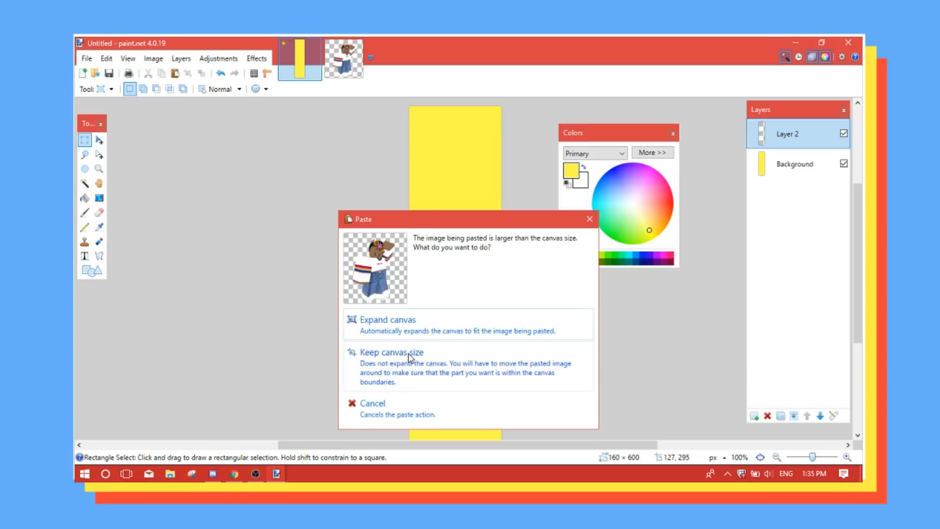
{"action": "left_click", "coordinate": [381, 361]}
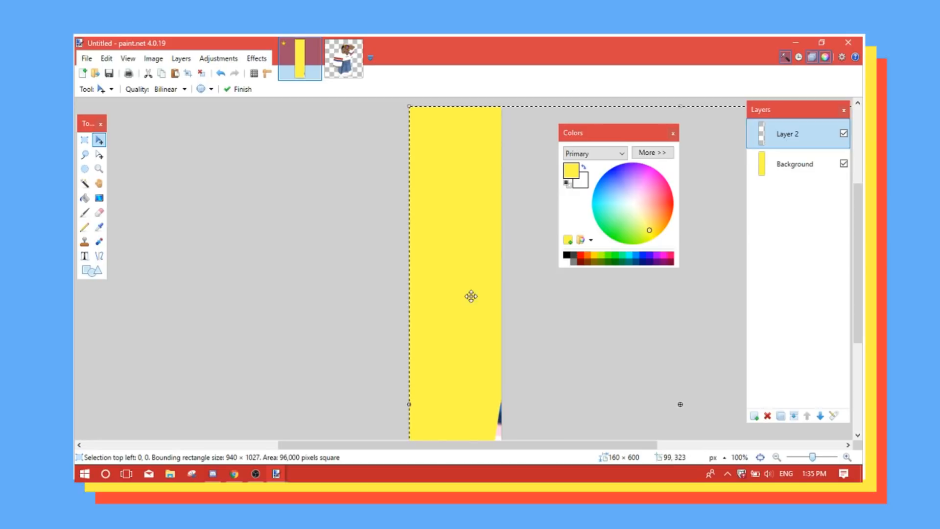
- Move the pasted avatar onto the yellow canvas and scale it down to about 412 × 451 px
{"action": "left_click_drag", "start_coordinate": [470, 295], "coordinate": [251, 238]}
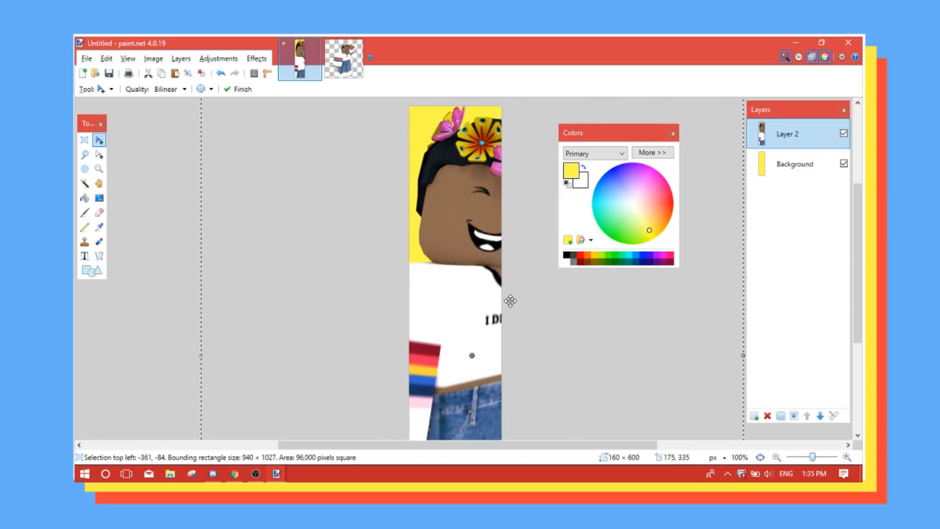
{"action": "key", "text": "alt"}
{"action": "key", "text": "alt"}
{"action": "key", "text": "alt"}
{"action": "scroll", "coordinate": [477, 247], "scroll_direction": "down", "scroll_amount": 4}
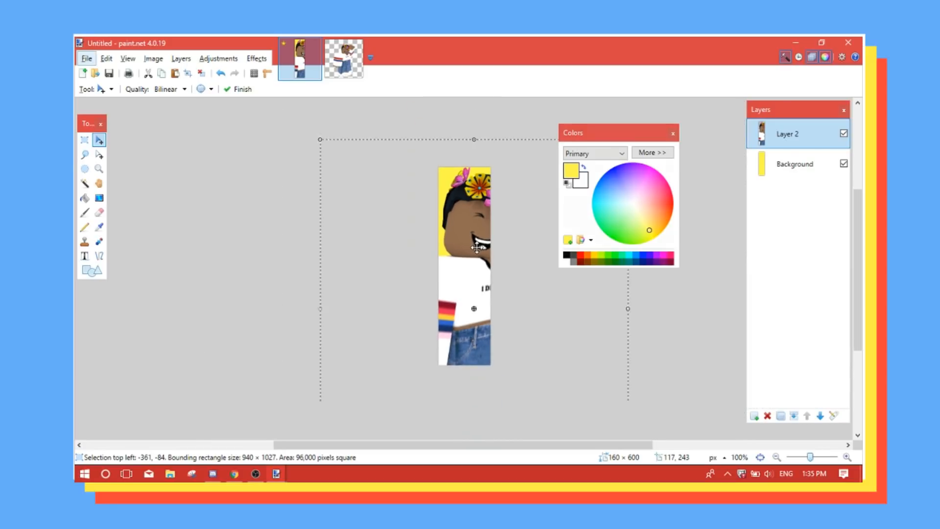
{"action": "left_click_drag", "start_coordinate": [804, 459], "coordinate": [805, 458]}
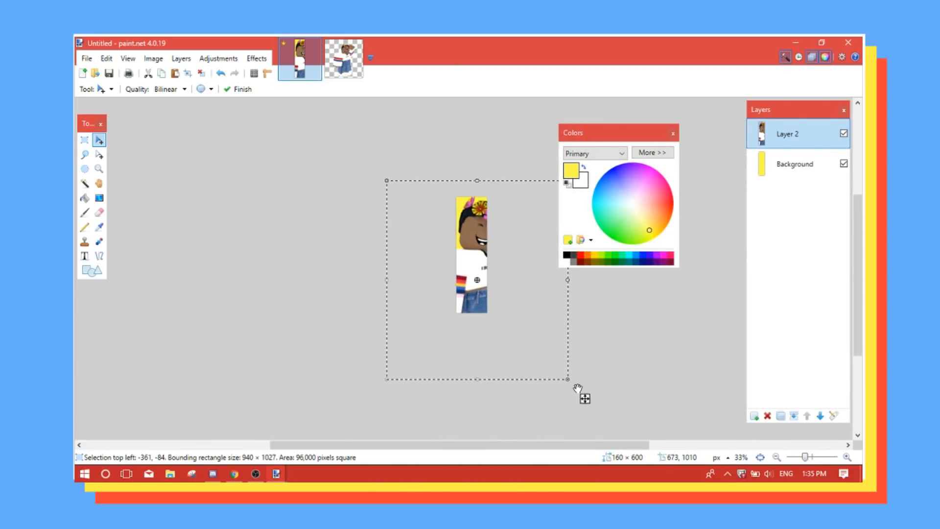
{"action": "left_click_drag", "start_coordinate": [568, 379], "coordinate": [467, 269]}
{"action": "left_click_drag", "start_coordinate": [445, 229], "coordinate": [481, 251]}
{"action": "scroll", "coordinate": [482, 251], "scroll_direction": "up", "scroll_amount": 5}
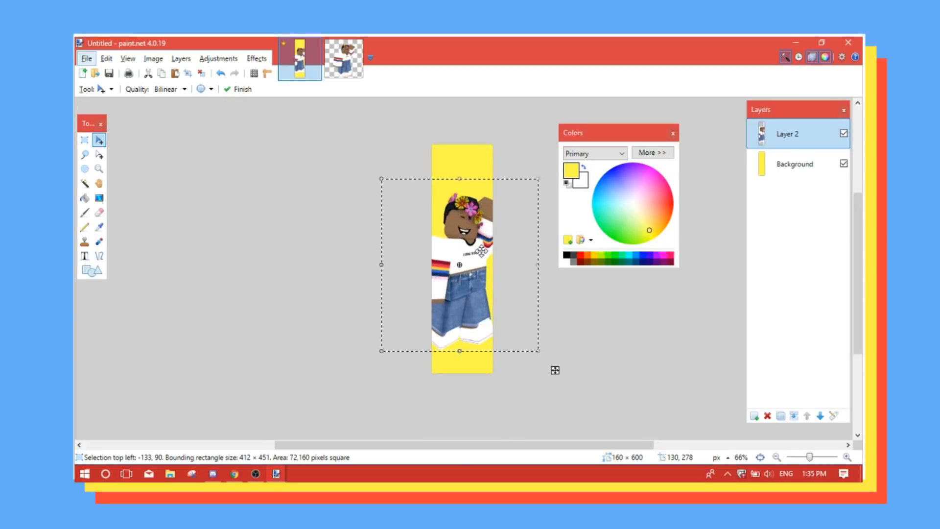
- Enlarge the pasted avatar to about 506 × 553 px, center it on the canvas, and deselect it
{"action": "scroll", "coordinate": [481, 251], "scroll_direction": "down", "scroll_amount": 3}
{"action": "left_click_drag", "start_coordinate": [559, 398], "coordinate": [520, 338]}
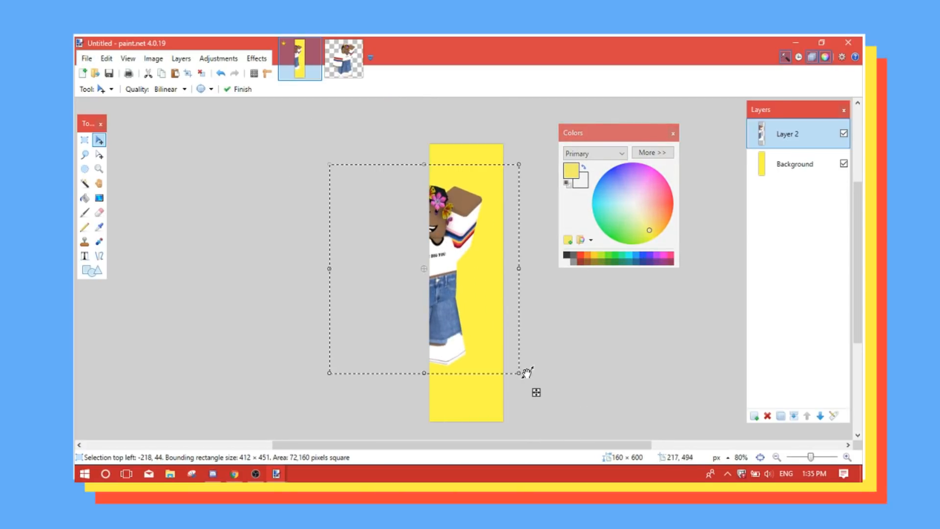
{"action": "left_click_drag", "start_coordinate": [537, 387], "coordinate": [583, 424]}
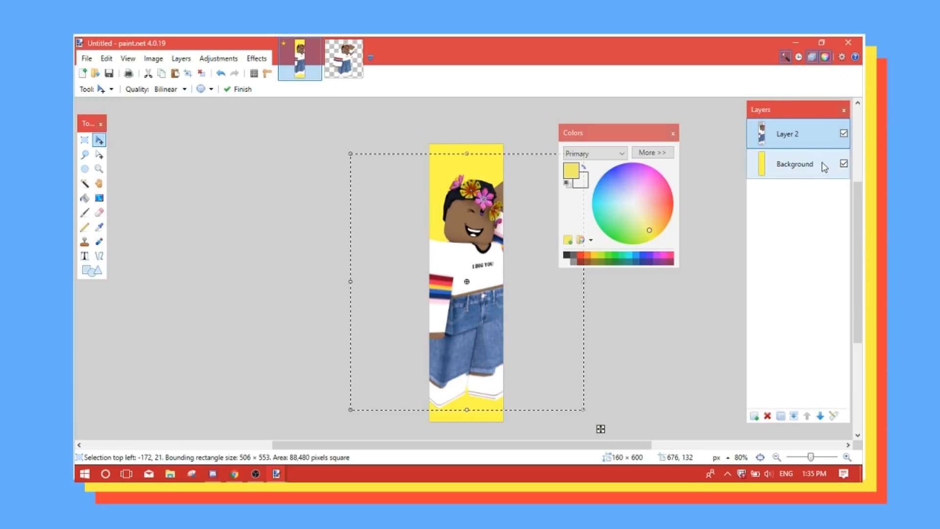
{"action": "left_click", "coordinate": [773, 166]}
{"action": "left_click", "coordinate": [85, 140]}
{"action": "left_click", "coordinate": [195, 151]}
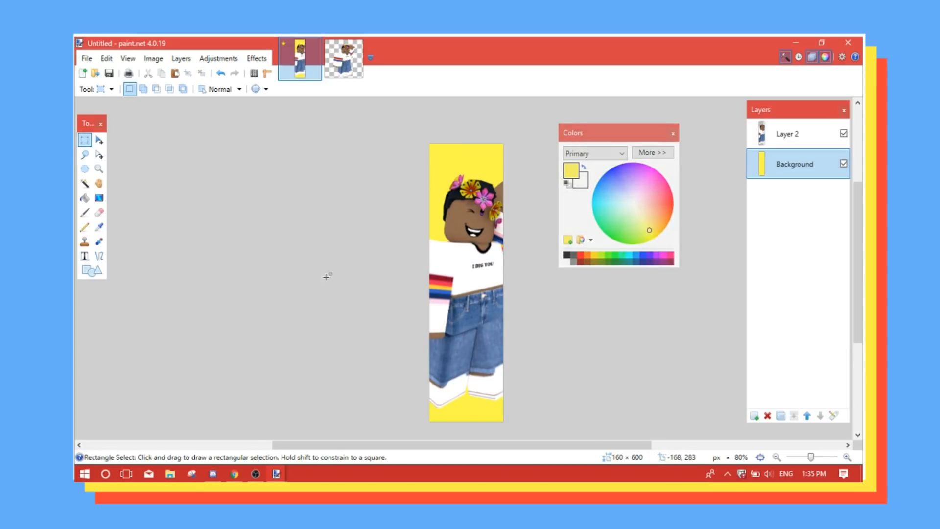
{"action": "left_click", "coordinate": [783, 135]}
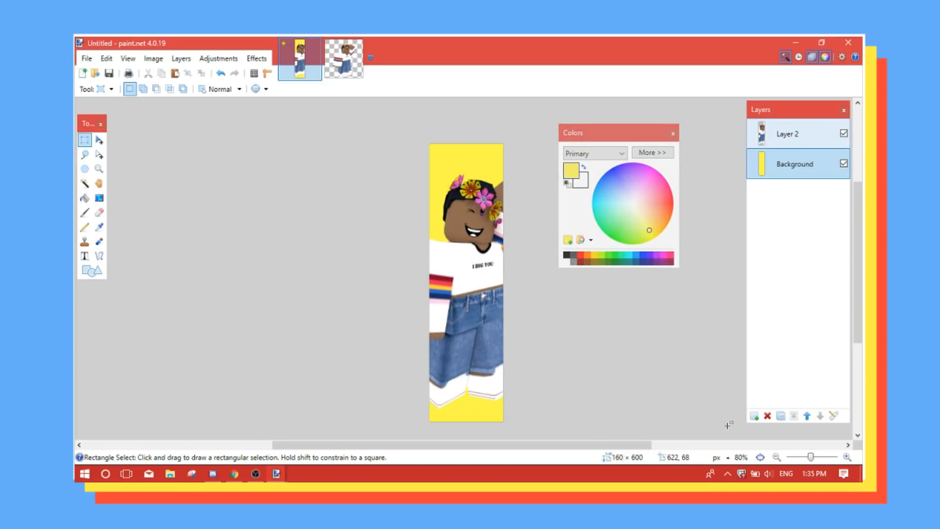
{"action": "left_click", "coordinate": [754, 417]}
{"action": "left_click", "coordinate": [772, 171]}
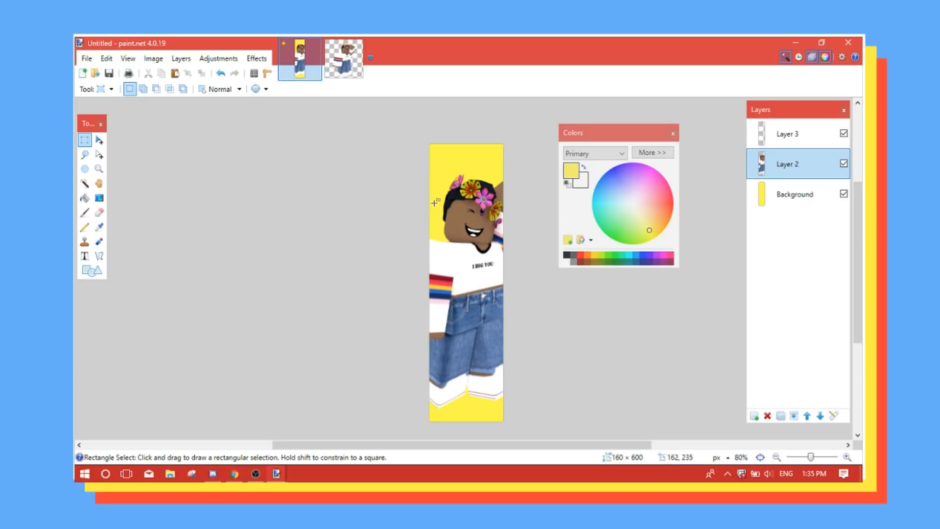
{"action": "left_click", "coordinate": [780, 137]}
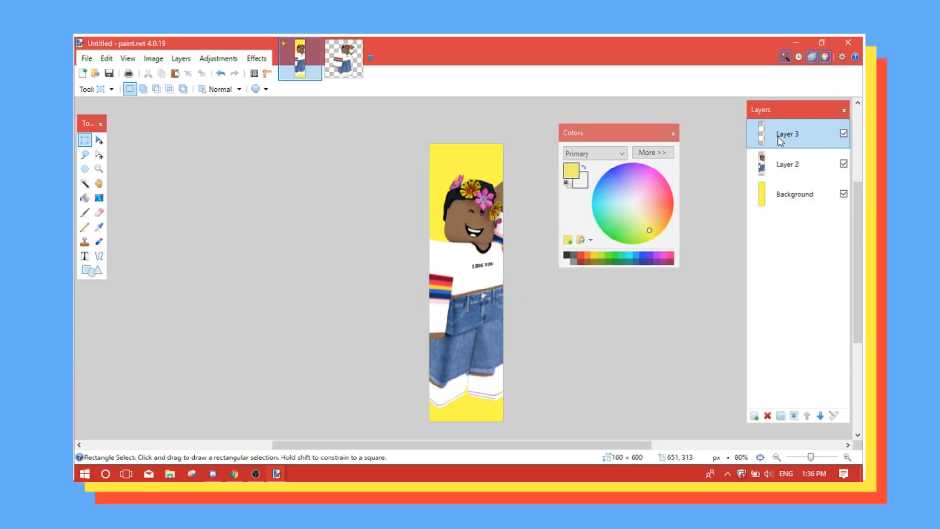
{"action": "left_click", "coordinate": [767, 416]}
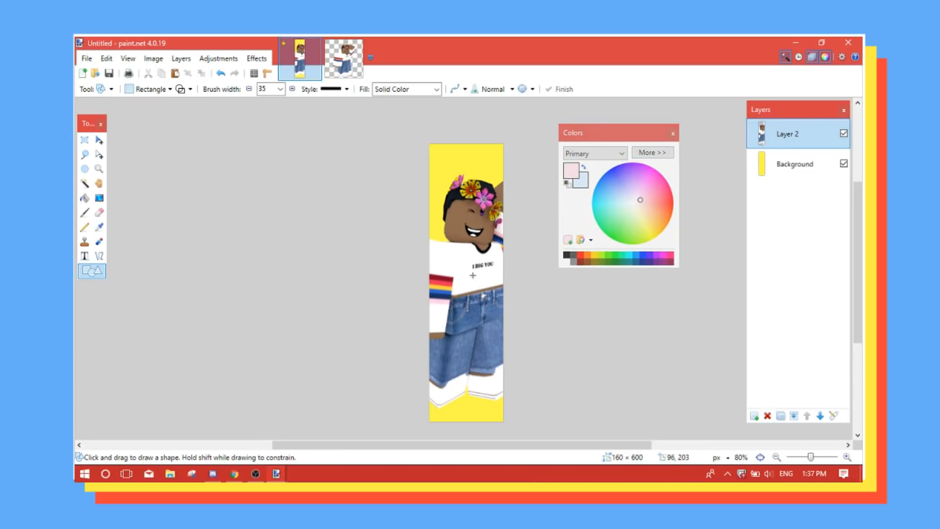
- Add a new layer above the avatar, and shift the avatar on Layer 2 down about 27 px and deselect it
{"action": "left_click", "coordinate": [755, 416]}
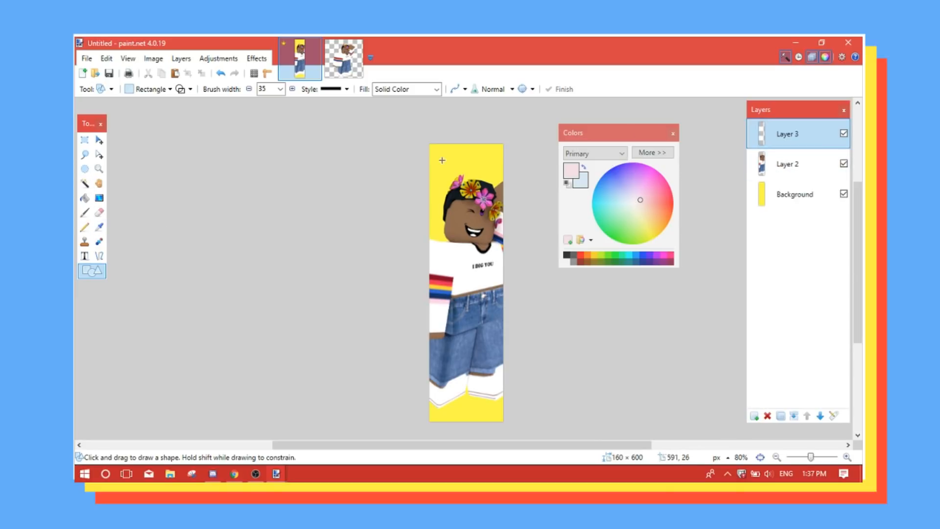
{"action": "left_click", "coordinate": [99, 140]}
{"action": "left_click_drag", "start_coordinate": [466, 243], "coordinate": [466, 255]}
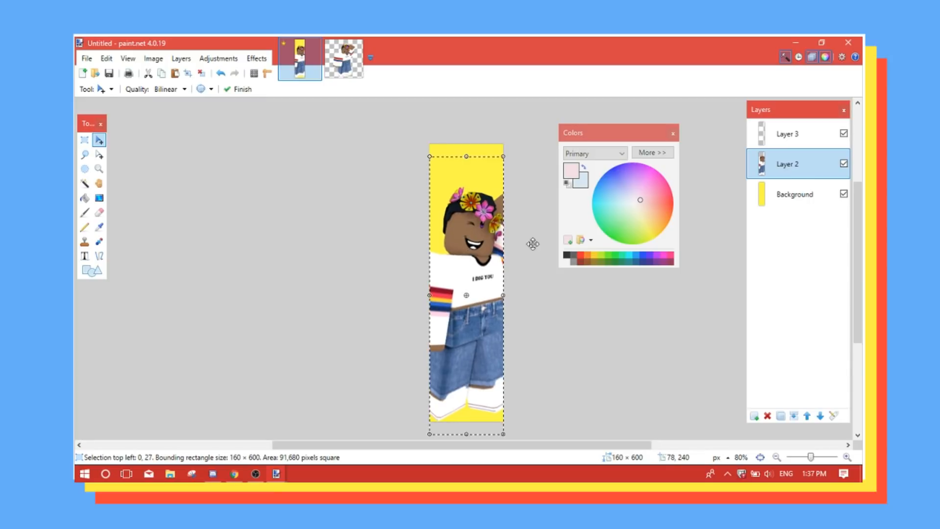
{"action": "left_click", "coordinate": [84, 141]}
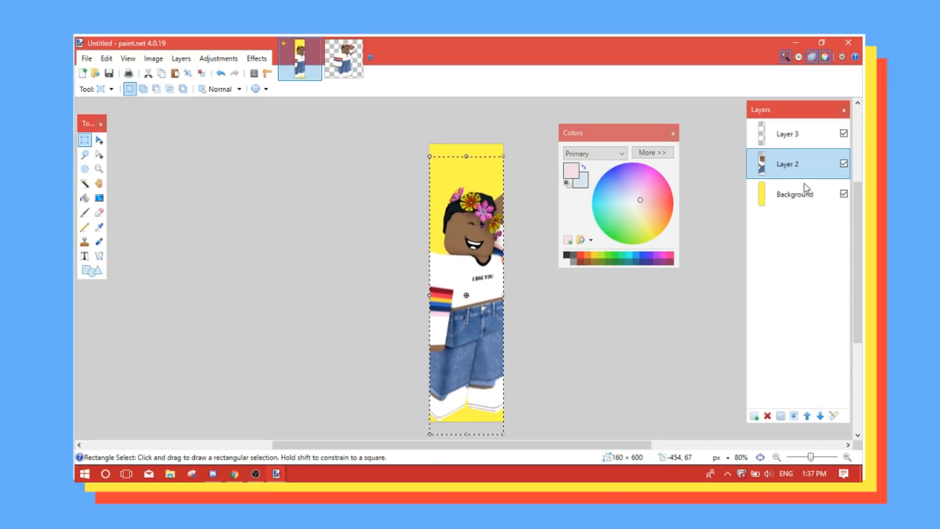
{"action": "left_click", "coordinate": [379, 161]}
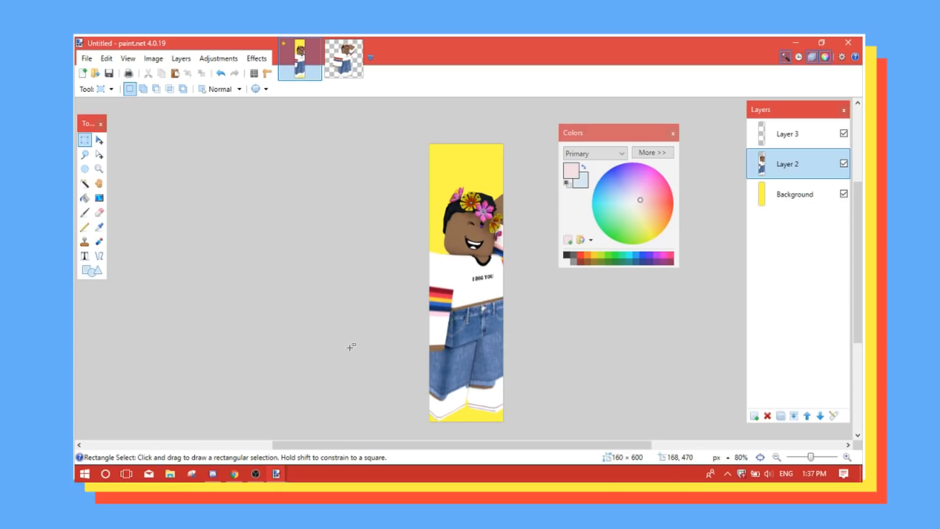
- On Layer 3, draw a solid white filled rectangle of about 226 × 93 px across the top end of the canvas
{"action": "left_click", "coordinate": [783, 137]}
{"action": "left_click", "coordinate": [92, 270]}
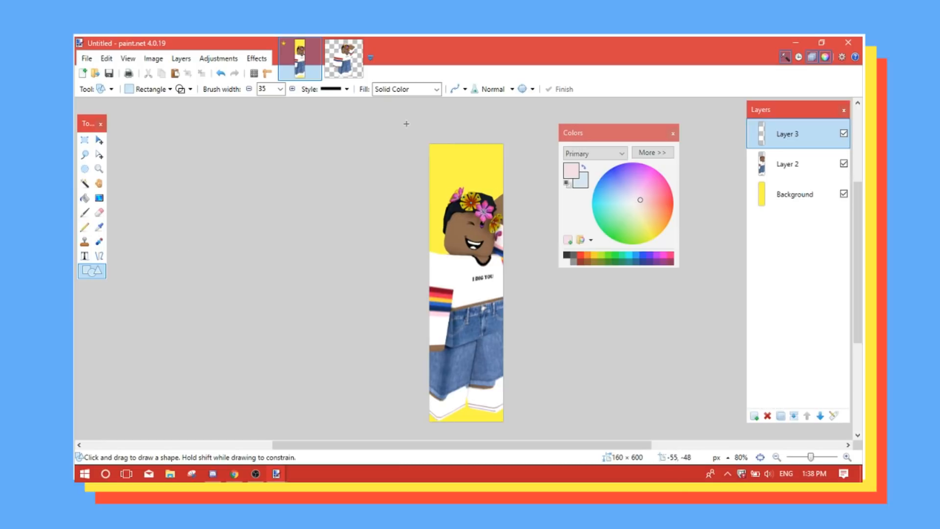
{"action": "left_click_drag", "start_coordinate": [416, 138], "coordinate": [520, 177]}
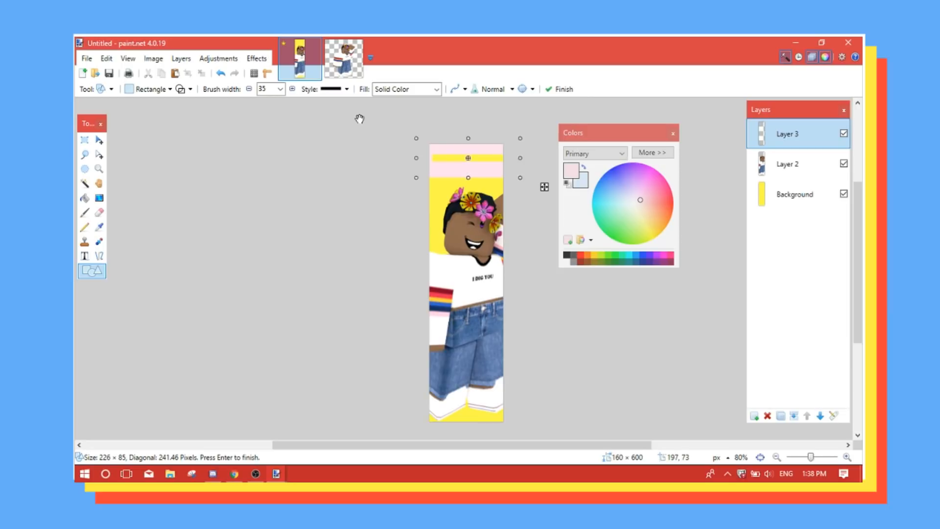
{"action": "left_click", "coordinate": [180, 89]}
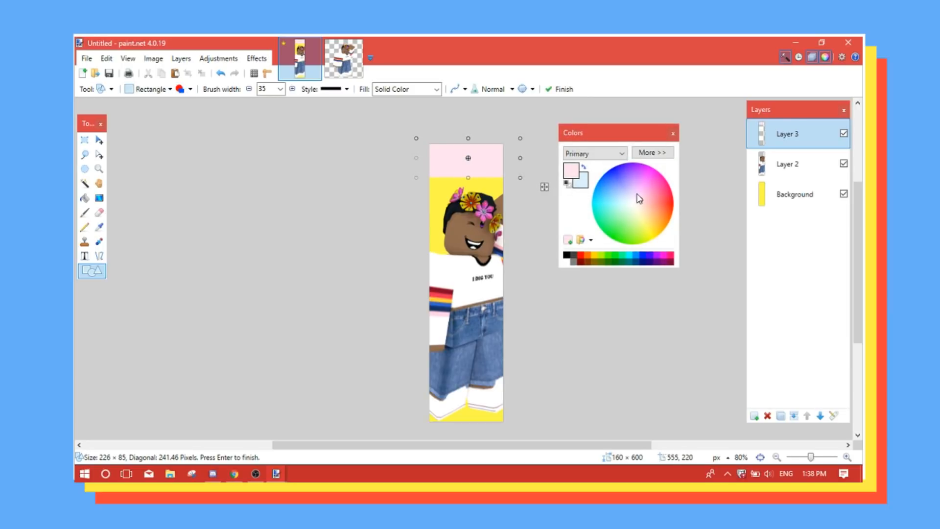
{"action": "left_click", "coordinate": [566, 263]}
{"action": "key", "text": "Return"}
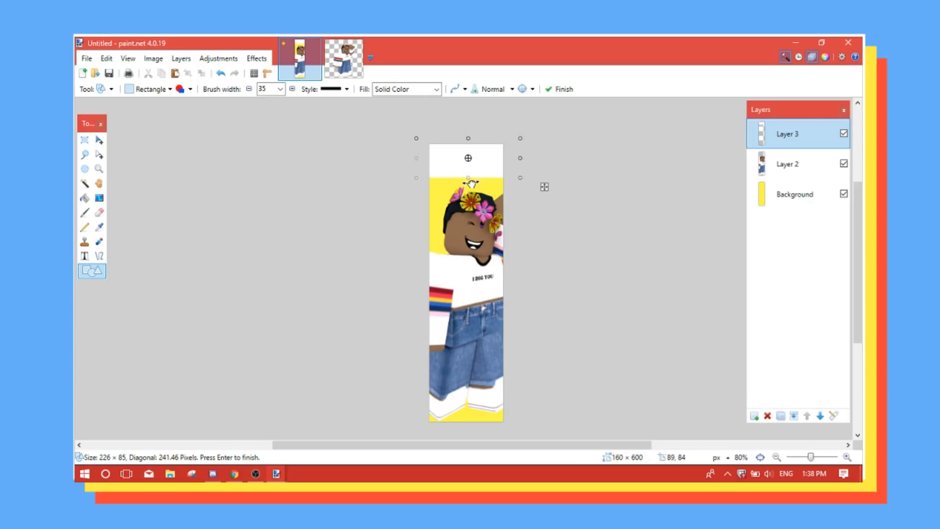
{"action": "left_click_drag", "start_coordinate": [471, 183], "coordinate": [470, 183]}
{"action": "key", "text": "ctrl+z"}
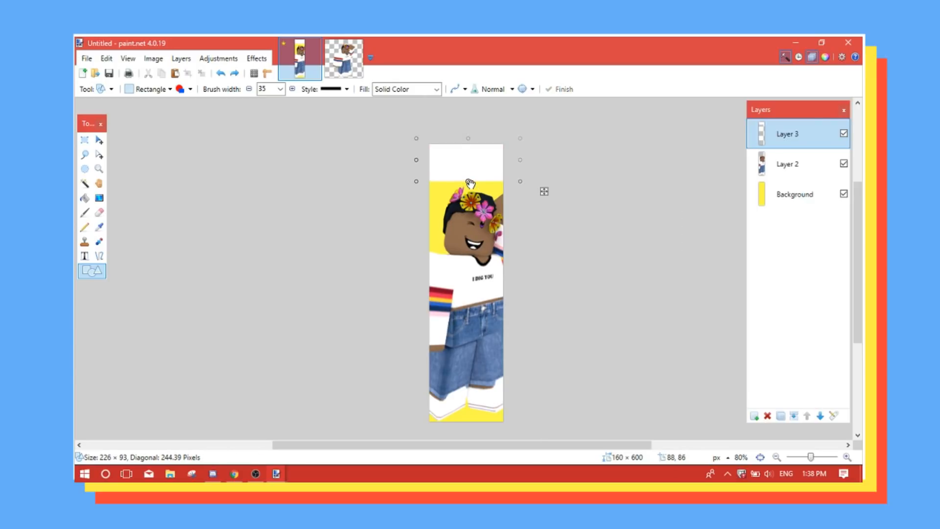
{"action": "left_click", "coordinate": [84, 140]}
- Start a text entry on the white band of Layer 3 and set its font to Arial
{"action": "scroll", "coordinate": [442, 162], "scroll_direction": "up", "scroll_amount": 4}
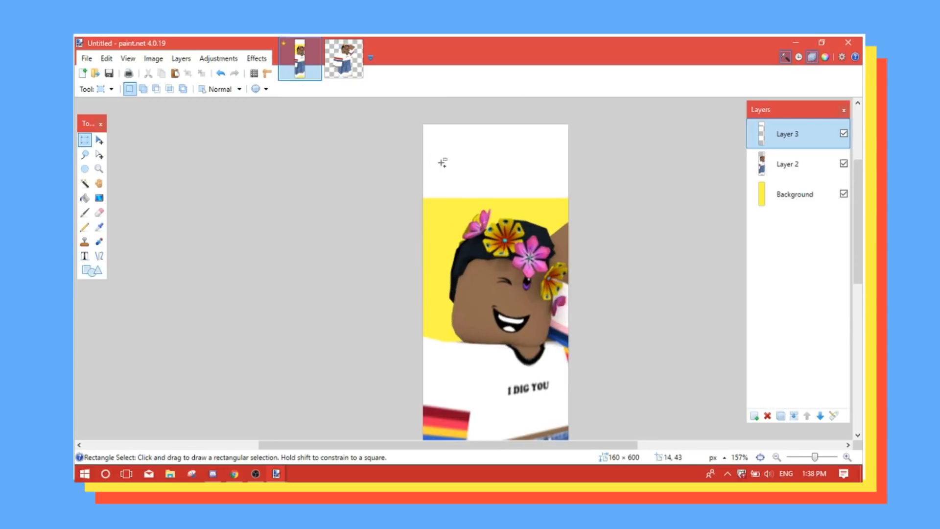
{"action": "scroll", "coordinate": [538, 181], "scroll_direction": "up", "scroll_amount": 3}
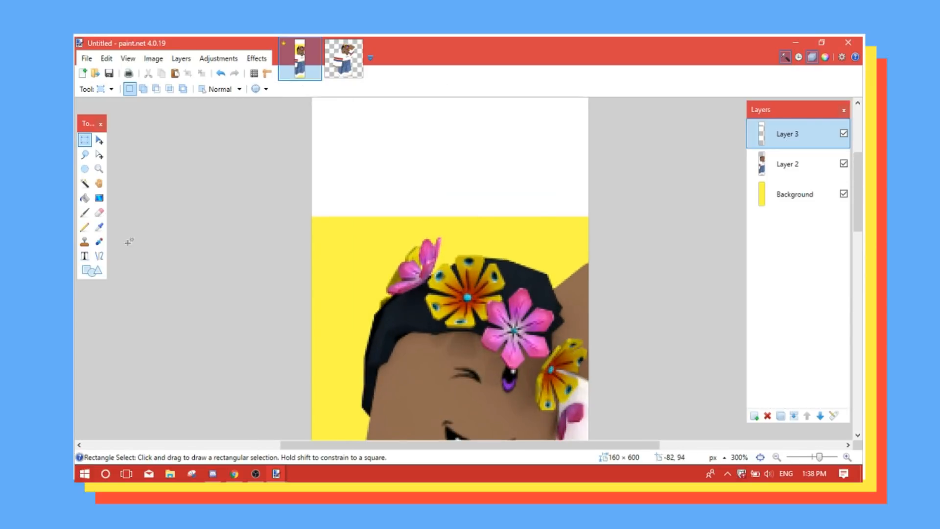
{"action": "left_click", "coordinate": [84, 256]}
{"action": "scroll", "coordinate": [403, 210], "scroll_direction": "up", "scroll_amount": 3}
{"action": "left_click", "coordinate": [363, 296]}
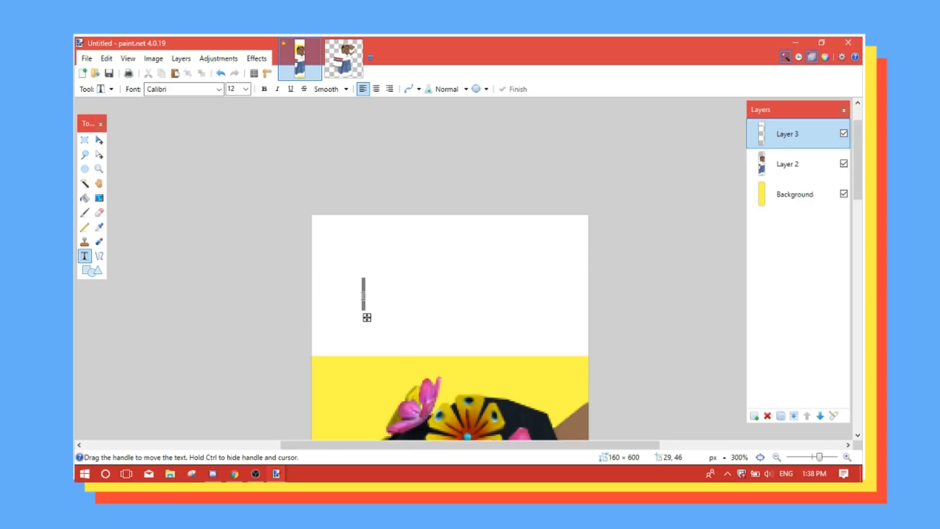
{"action": "left_click", "coordinate": [219, 89]}
{"action": "scroll", "coordinate": [238, 113], "scroll_direction": "up", "scroll_amount": 4}
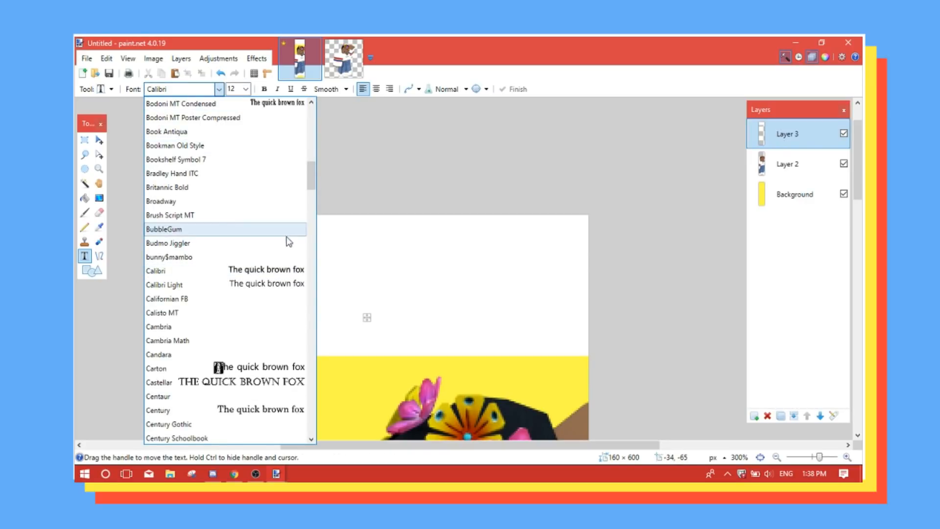
{"action": "left_click_drag", "start_coordinate": [314, 184], "coordinate": [307, 116]}
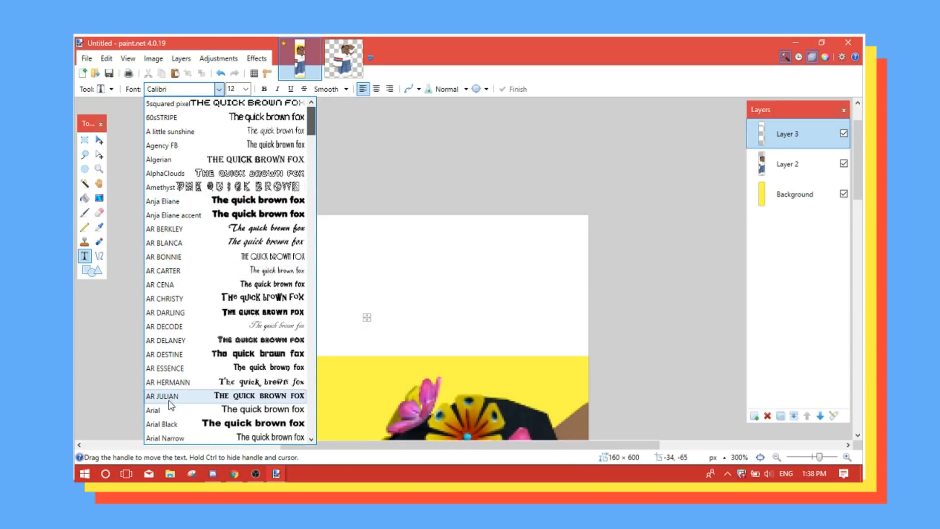
{"action": "left_click", "coordinate": [166, 410]}
- Set the text size to 28 and shift the text starting point toward the white band's upper-left area
{"action": "left_click", "coordinate": [245, 89]}
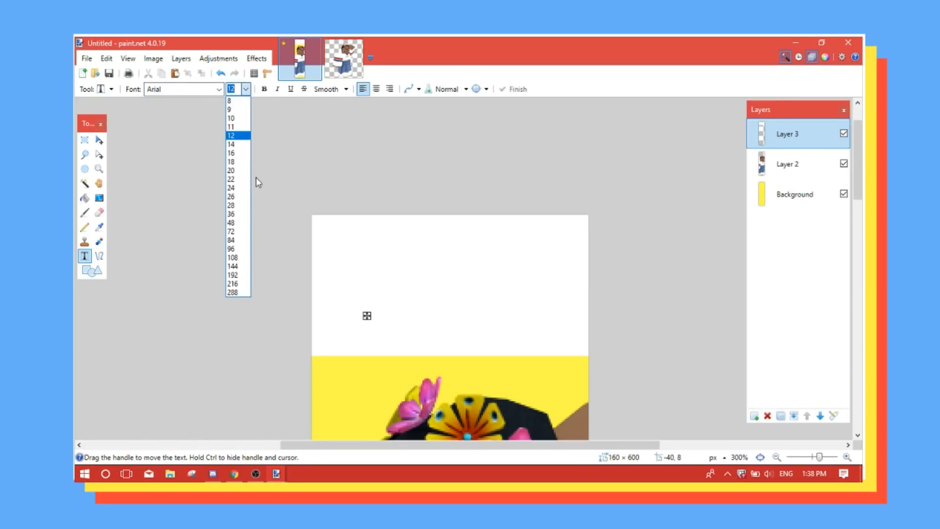
{"action": "left_click", "coordinate": [228, 160]}
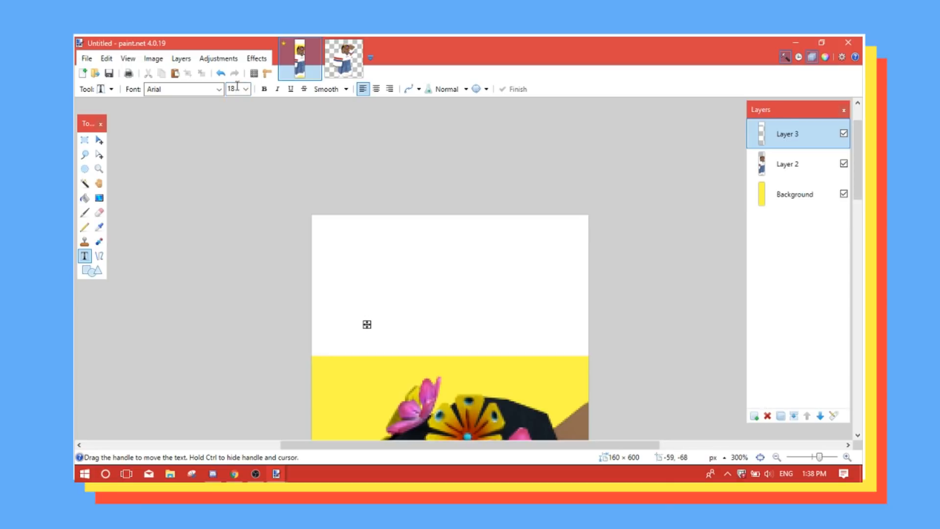
{"action": "scroll", "coordinate": [239, 90], "scroll_direction": "down", "scroll_amount": 2}
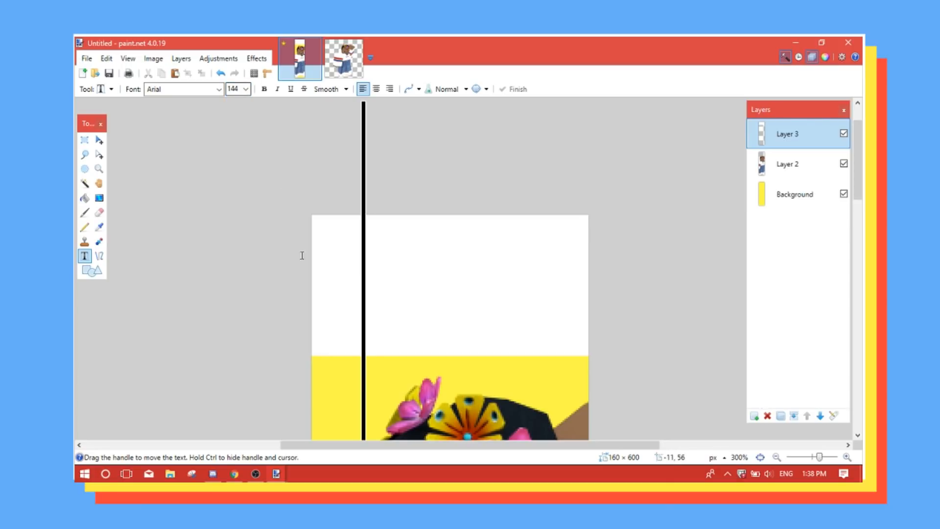
{"action": "scroll", "coordinate": [247, 90], "scroll_direction": "up", "scroll_amount": 7}
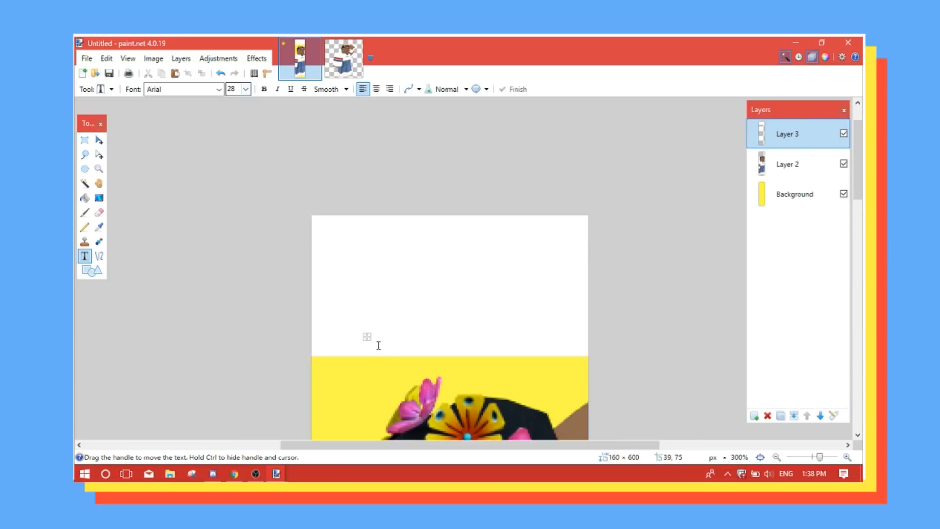
{"action": "left_click_drag", "start_coordinate": [369, 337], "coordinate": [345, 323]}
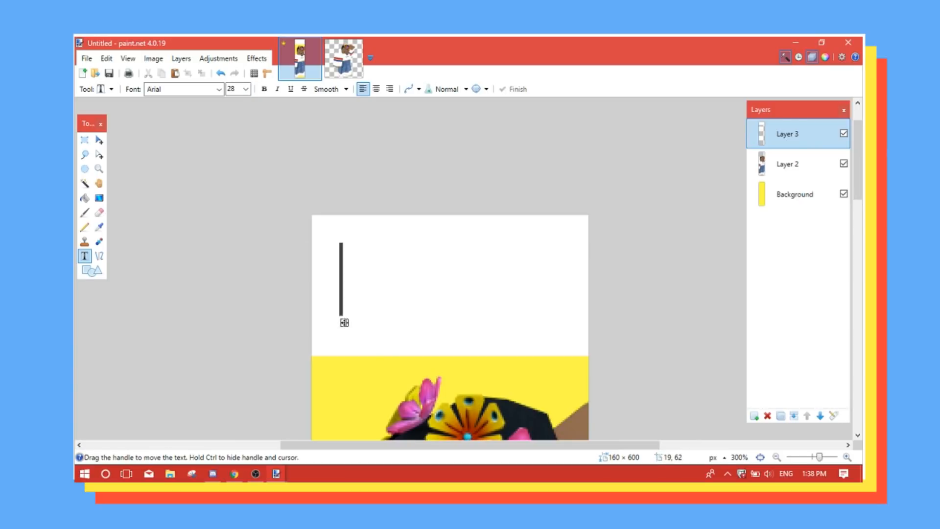
- Enter the text PAMZ on the white band and color it lime green
{"action": "type", "text": "S"}
{"action": "key", "text": "Caps_Lock"}
{"action": "type", "text": "TOP"}
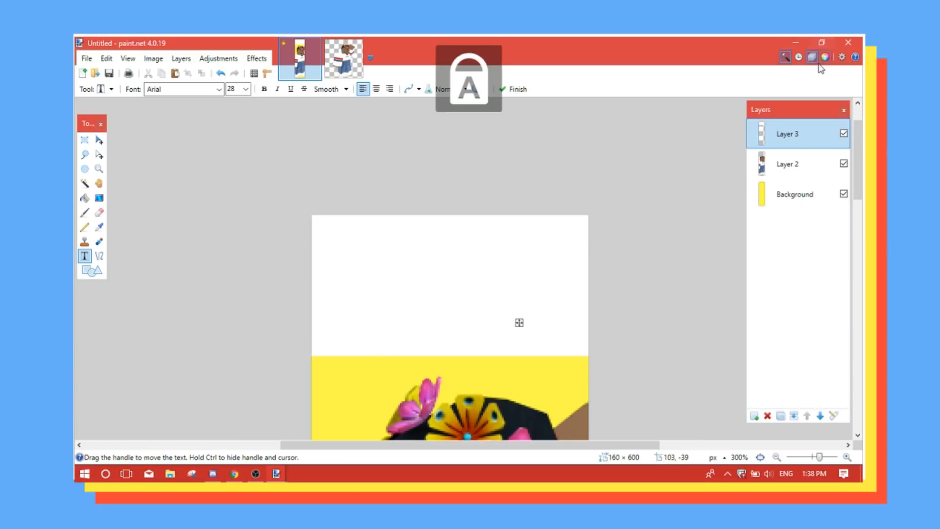
{"action": "left_click", "coordinate": [825, 57]}
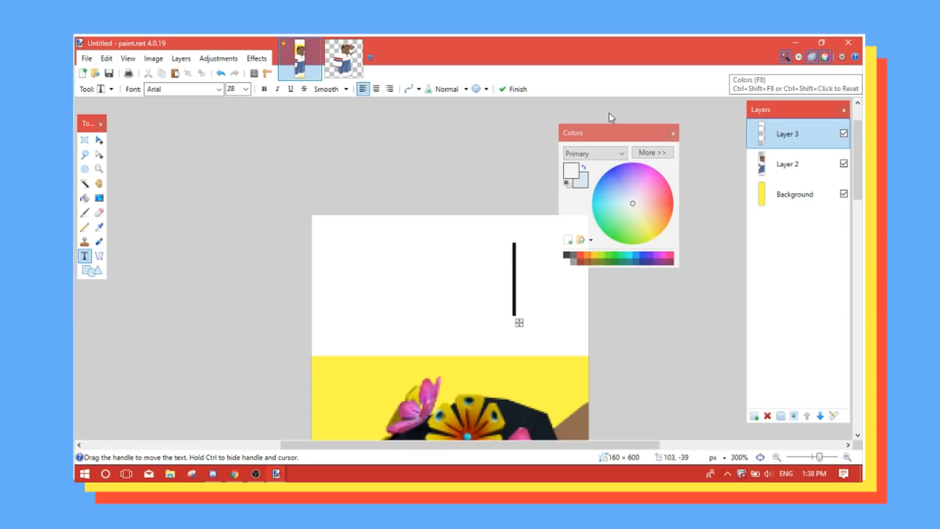
{"action": "left_click", "coordinate": [595, 256]}
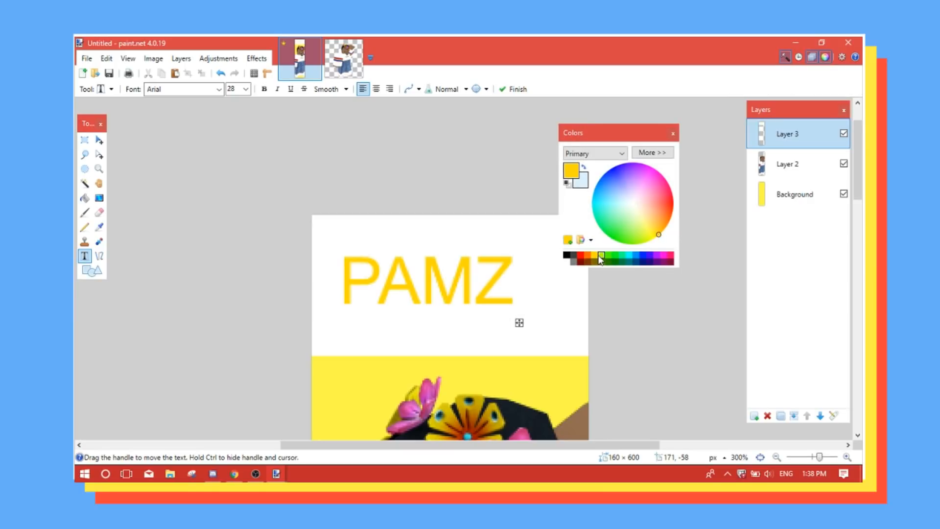
{"action": "left_click", "coordinate": [599, 254]}
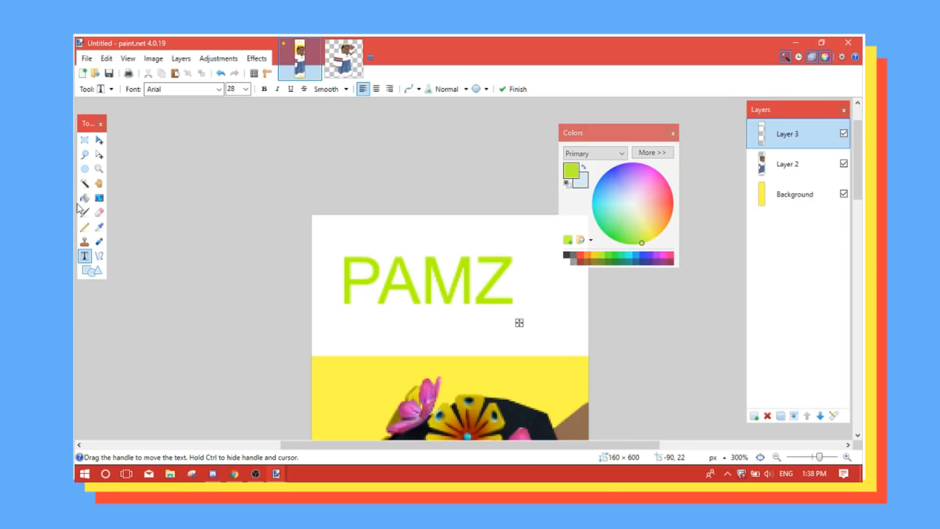
- Sample the Background layer's yellow as the primary color, and undo the PAMZ text on Layer 3
{"action": "left_click", "coordinate": [98, 226]}
{"action": "left_click", "coordinate": [374, 369]}
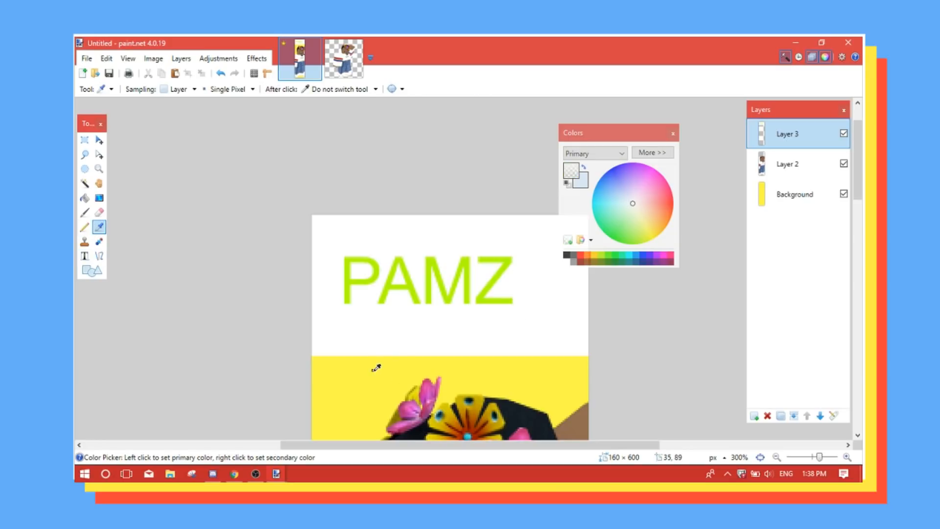
{"action": "left_click", "coordinate": [793, 194]}
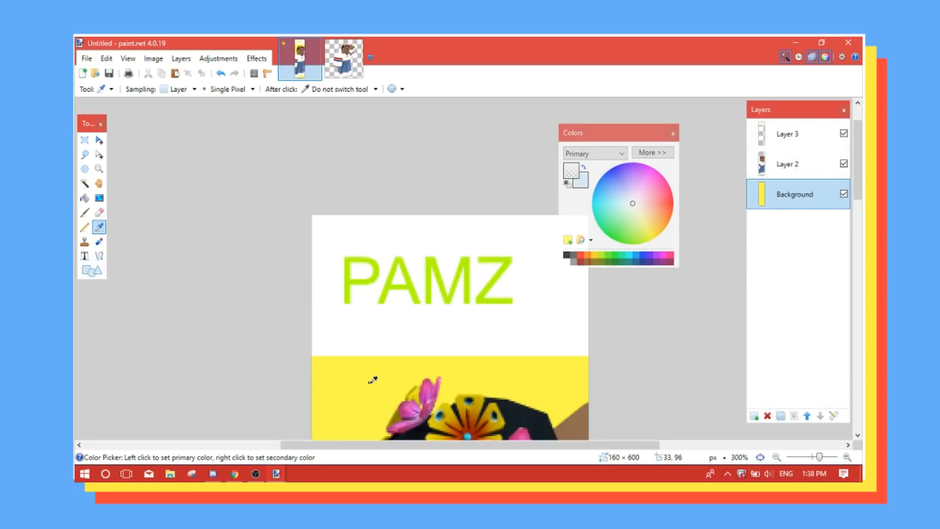
{"action": "left_click", "coordinate": [787, 135]}
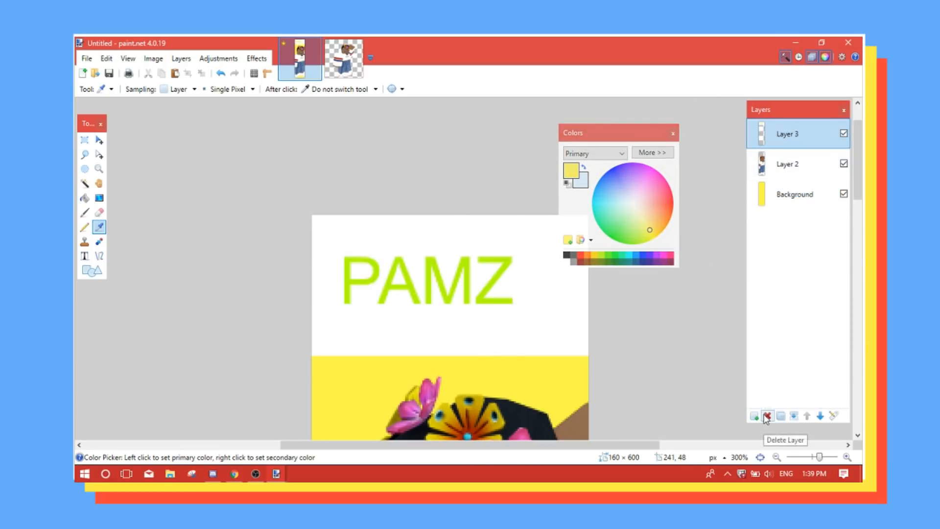
{"action": "key", "text": "ctrl+z"}
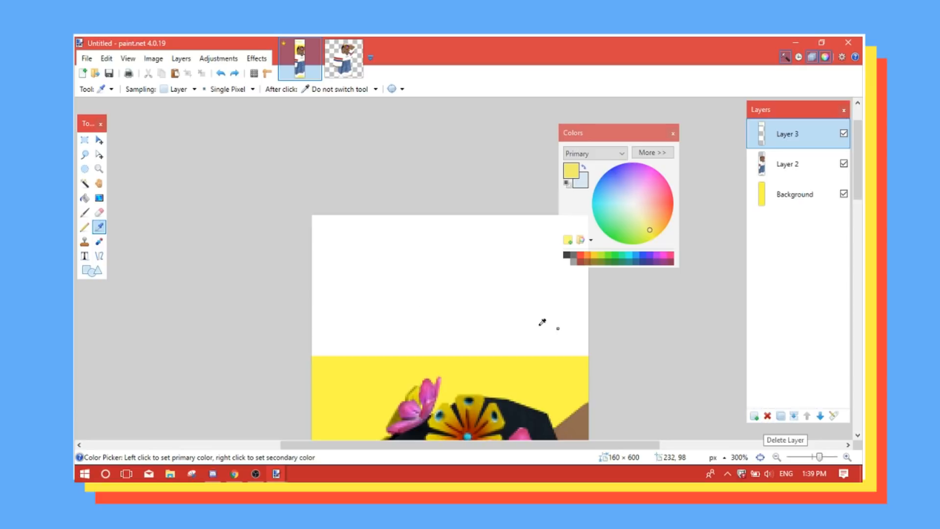
- Add another layer above Layer 3 and enter the text PAMZ in the sampled yellow on the white band
{"action": "left_click", "coordinate": [754, 415]}
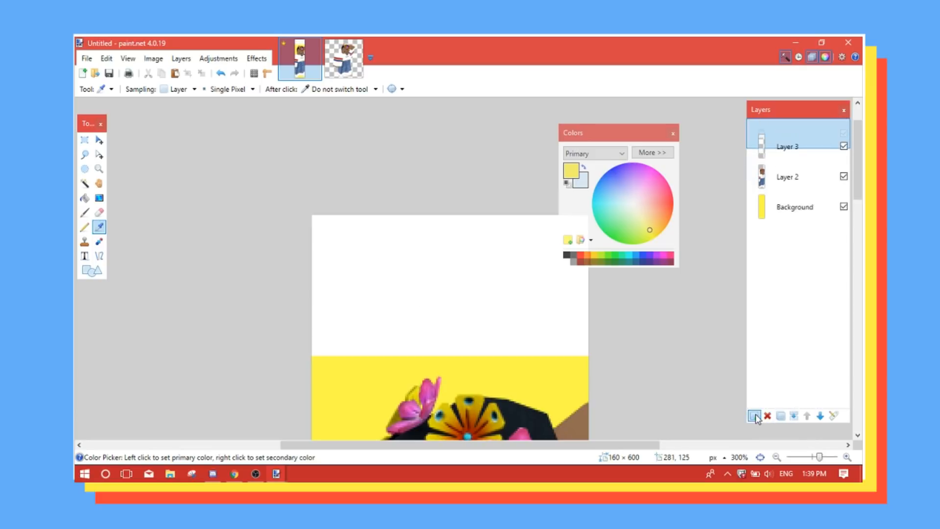
{"action": "left_click", "coordinate": [84, 256]}
{"action": "left_click", "coordinate": [337, 279]}
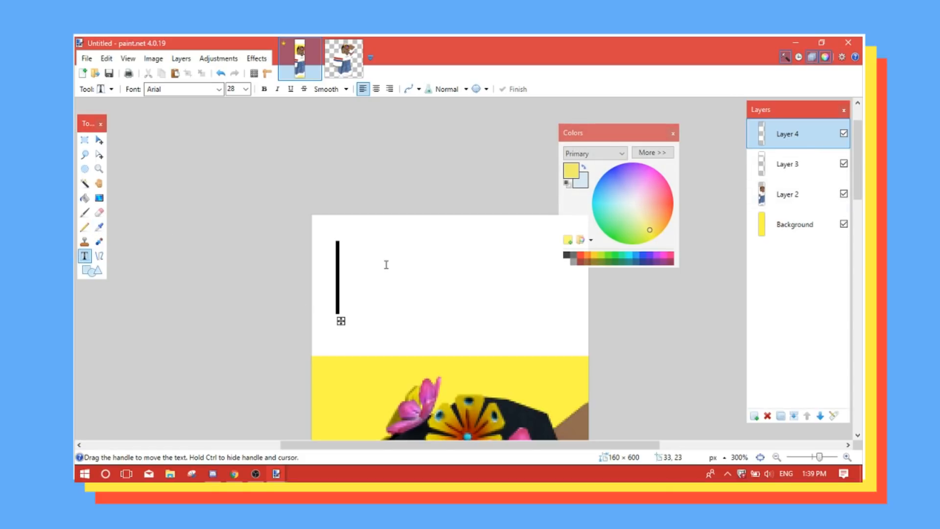
{"action": "type", "text": "P"}
{"action": "key", "text": "BackSpace"}
{"action": "type", "text": "PAMZ"}
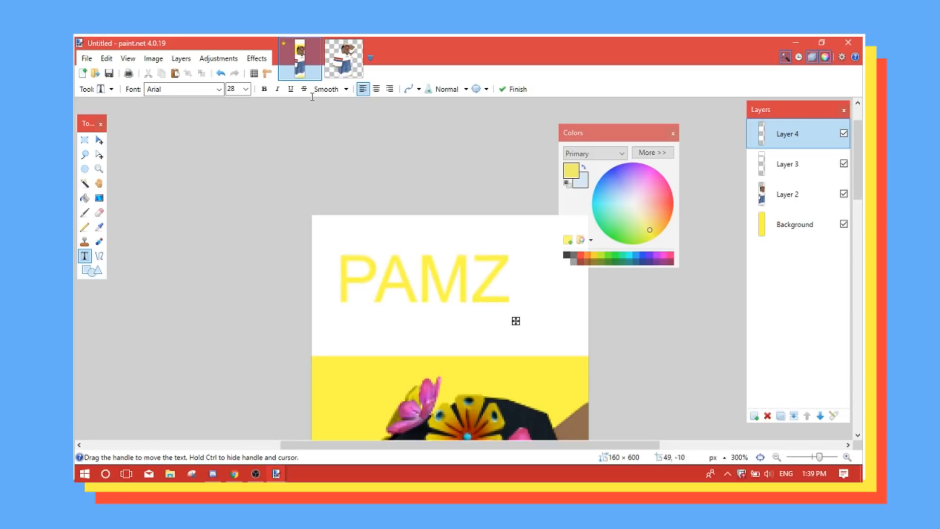
- Make the PAMZ text bold and italic, and center it on the white band with its anchor at about 27, 18
{"action": "left_click", "coordinate": [265, 89]}
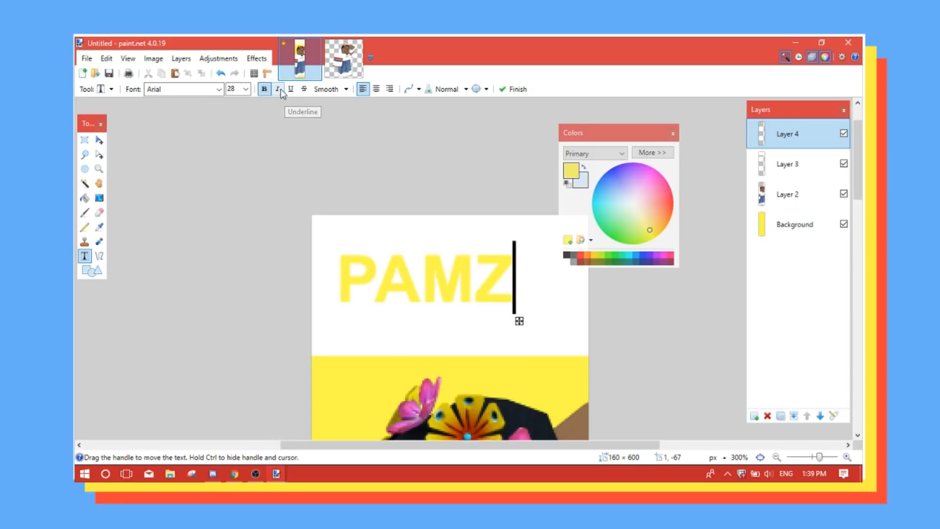
{"action": "left_click", "coordinate": [278, 89]}
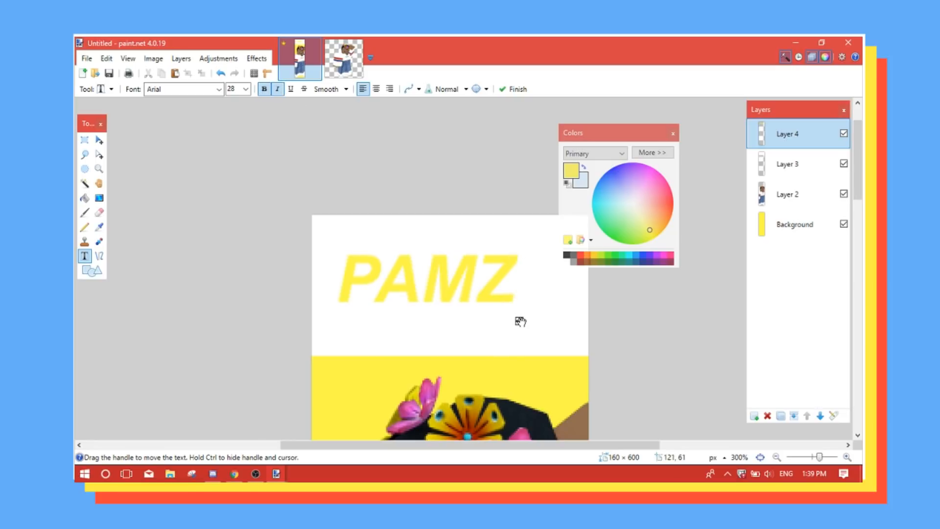
{"action": "left_click_drag", "start_coordinate": [520, 321], "coordinate": [543, 329]}
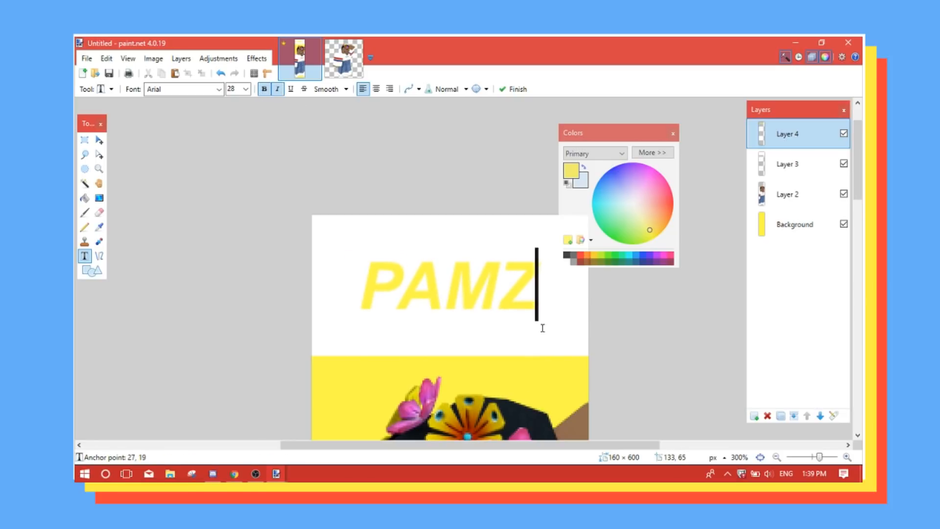
{"action": "scroll", "coordinate": [542, 327], "scroll_direction": "down", "scroll_amount": 5}
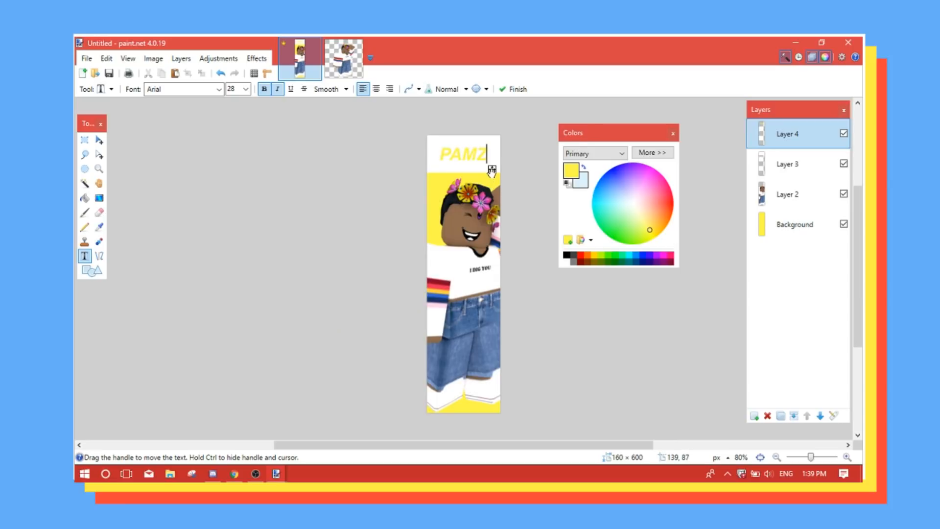
{"action": "left_click_drag", "start_coordinate": [491, 170], "coordinate": [493, 171]}
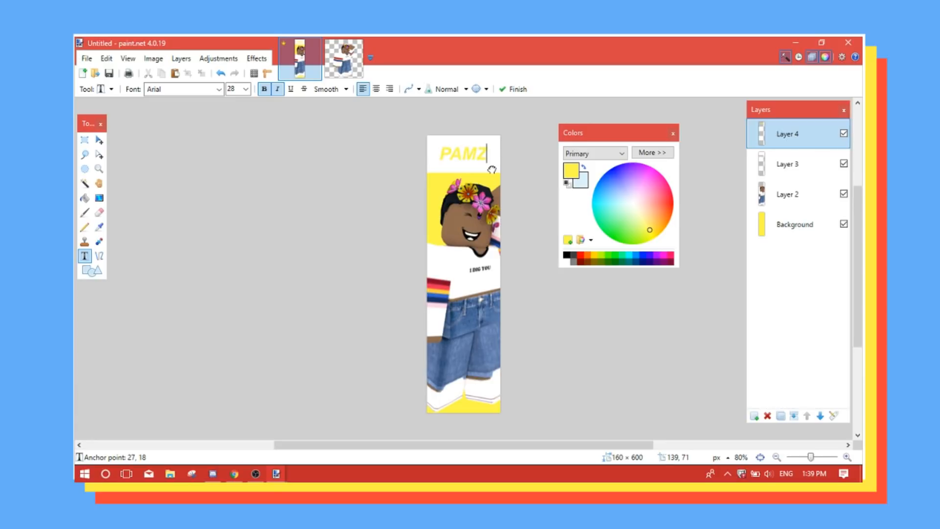
- Finish the PAMZ text, then add a new layer and place it directly below Layer 4
{"action": "scroll", "coordinate": [490, 171], "scroll_direction": "up", "scroll_amount": 5}
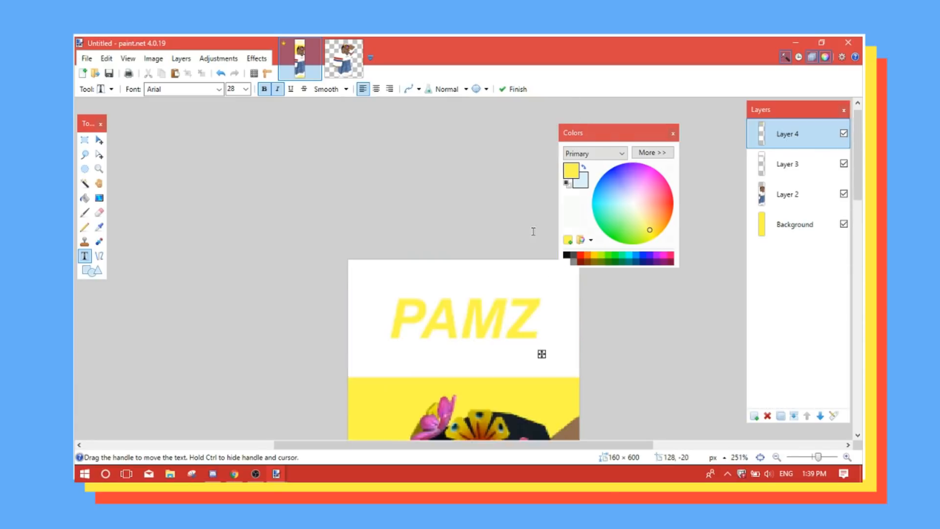
{"action": "scroll", "coordinate": [529, 259], "scroll_direction": "up", "scroll_amount": 4}
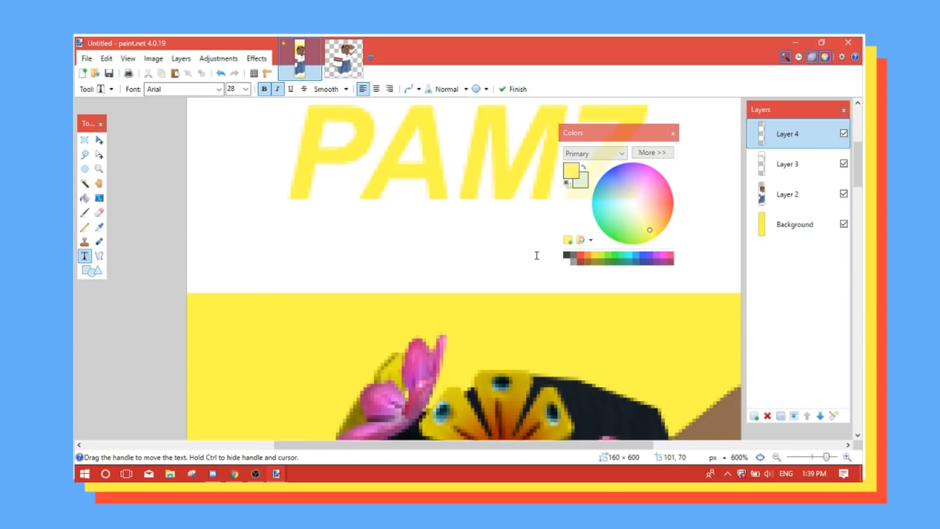
{"action": "left_click", "coordinate": [84, 140]}
{"action": "scroll", "coordinate": [271, 173], "scroll_direction": "down", "scroll_amount": 6}
{"action": "scroll", "coordinate": [348, 174], "scroll_direction": "up", "scroll_amount": 5}
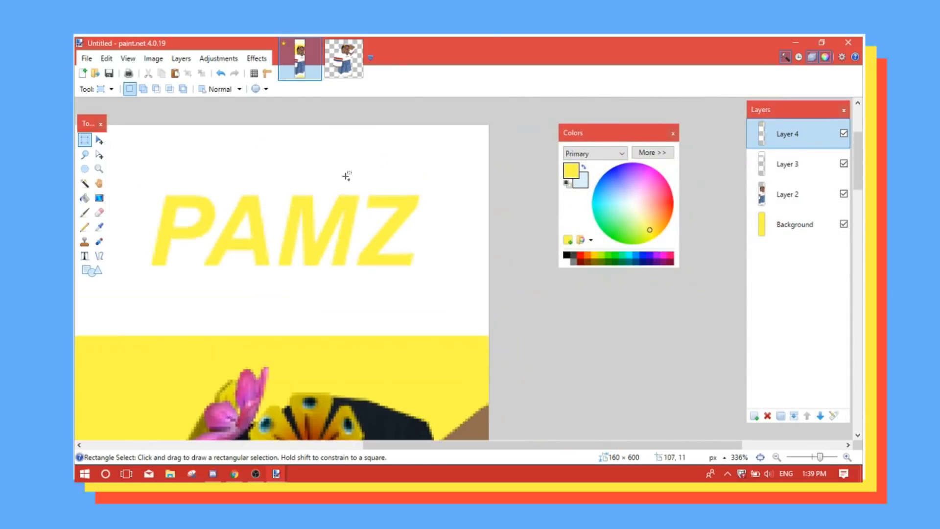
{"action": "left_click", "coordinate": [754, 416]}
{"action": "left_click_drag", "start_coordinate": [803, 142], "coordinate": [803, 165]}
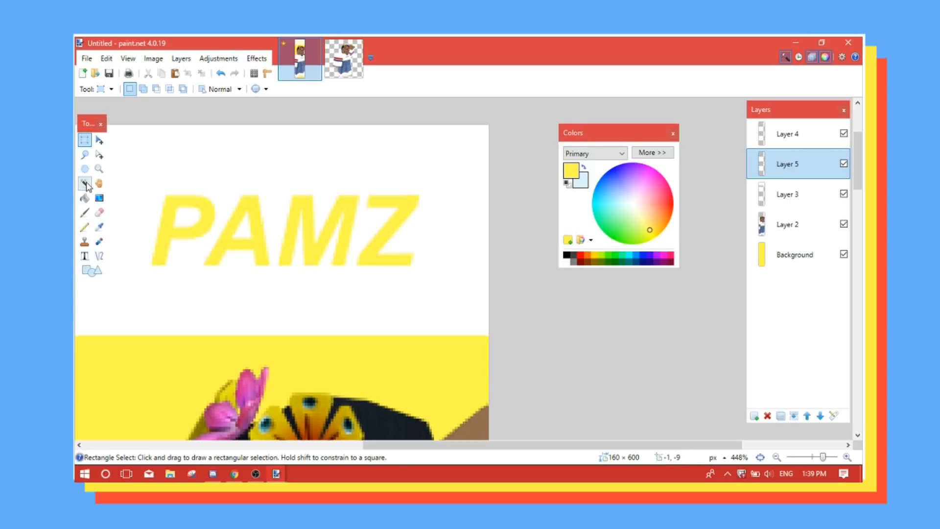
- Start a text on Layer 5 just below the PAMZ title and set its font to Wingdings
{"action": "left_click", "coordinate": [84, 255]}
{"action": "left_click", "coordinate": [234, 293]}
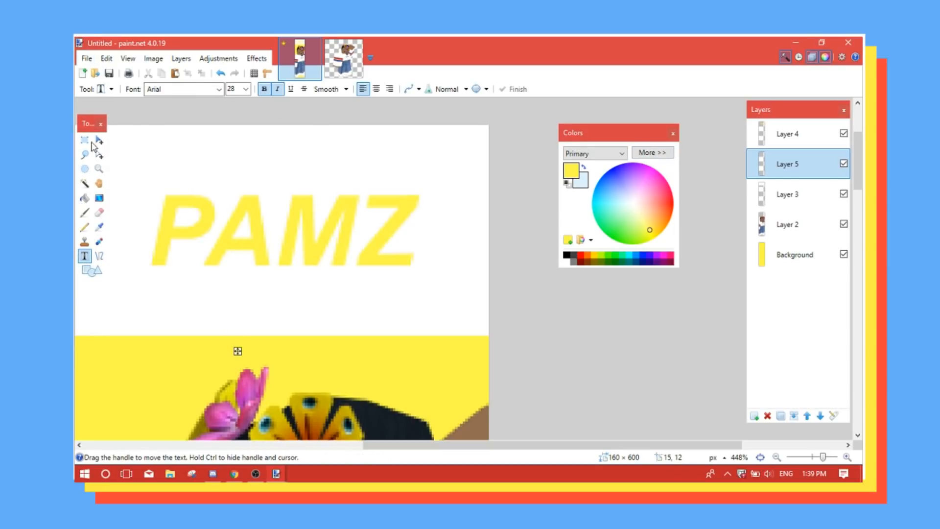
{"action": "left_click", "coordinate": [219, 89]}
{"action": "left_click_drag", "start_coordinate": [313, 150], "coordinate": [307, 422]}
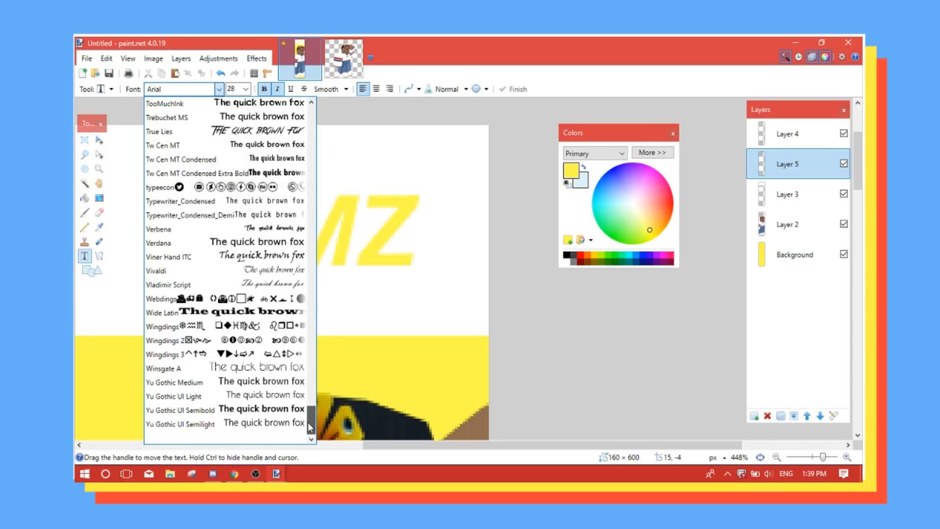
{"action": "left_click", "coordinate": [255, 330]}
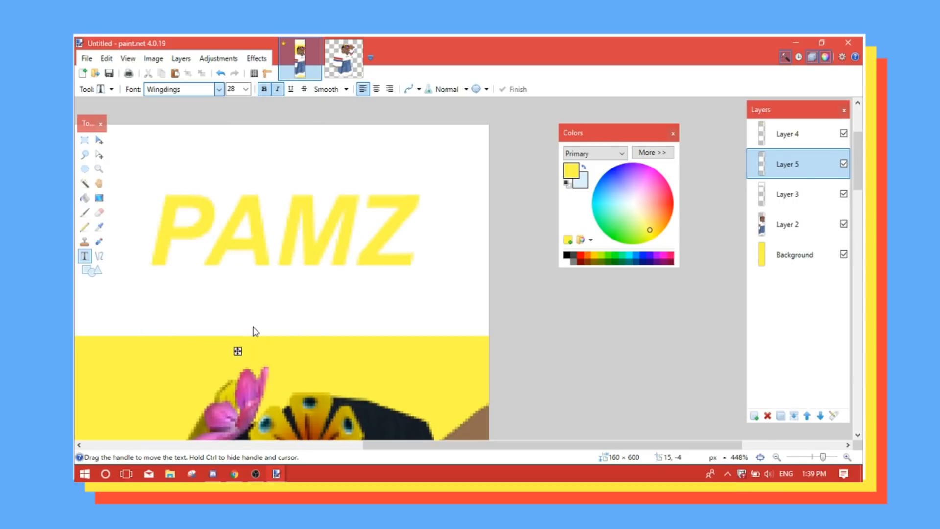
- Enter a capital M as a bomb symbol without italics, and place it small in the white band's lower-right corner
{"action": "type", "text": "m"}
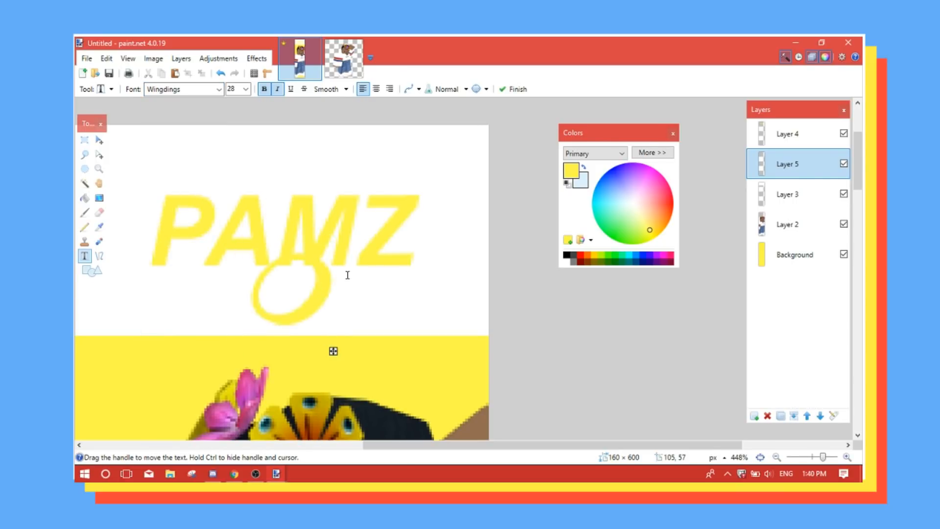
{"action": "key", "text": "BackSpace"}
{"action": "key", "text": "Caps_Lock"}
{"action": "type", "text": "m"}
{"action": "key", "text": "BackSpace"}
{"action": "type", "text": "m"}
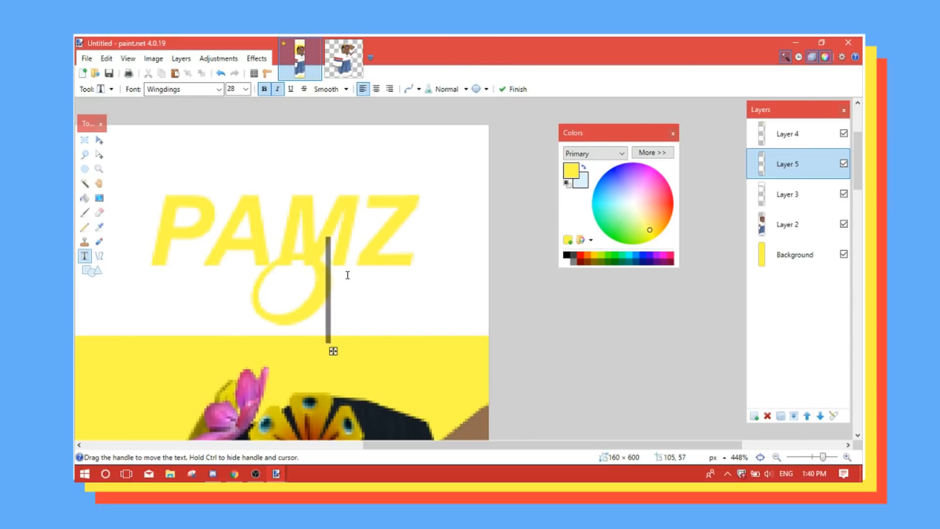
{"action": "key", "text": "BackSpace"}
{"action": "key", "text": "Caps_Lock"}
{"action": "type", "text": "M"}
{"action": "key", "text": "Caps_Lock"}
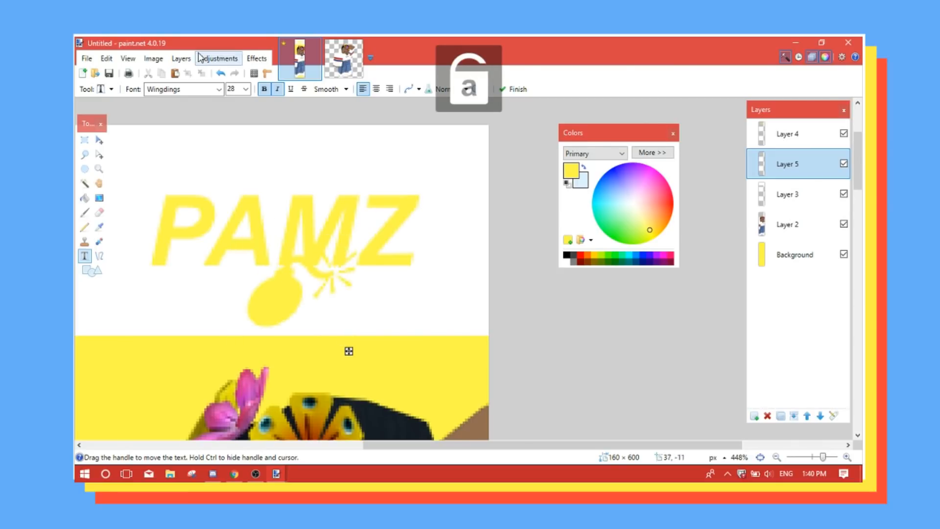
{"action": "left_click", "coordinate": [277, 89]}
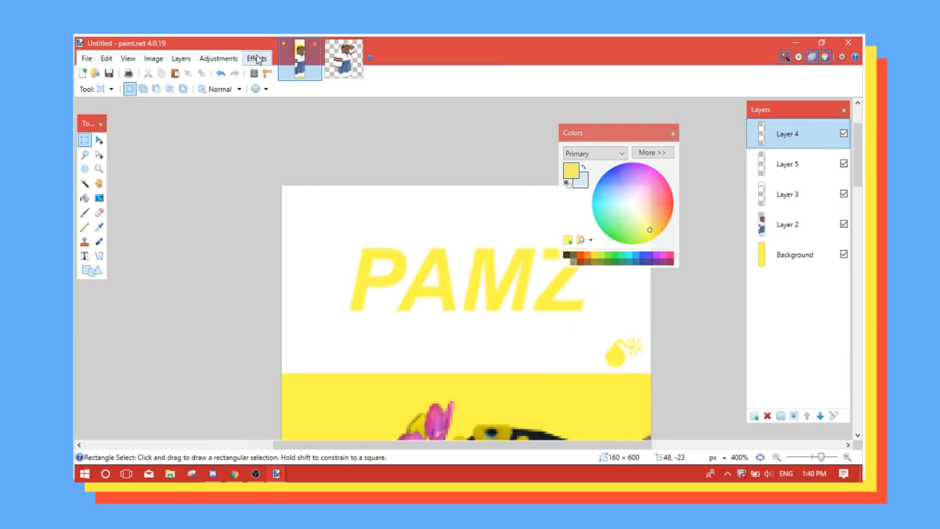
- Try a black drop shadow on the PAMZ text with widening radius 0, blur radius 3 and shadow opacity 54
{"action": "left_click", "coordinate": [256, 59]}
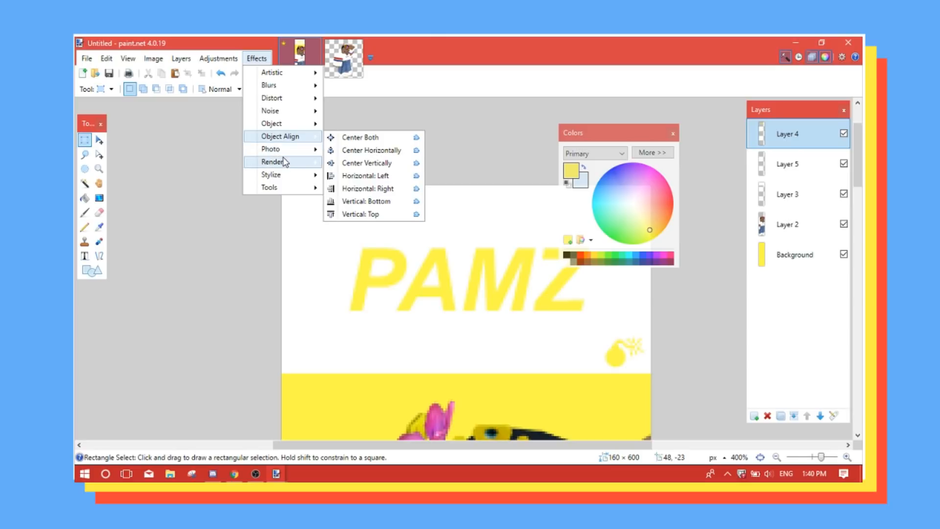
{"action": "mouse_move", "coordinate": [285, 162]}
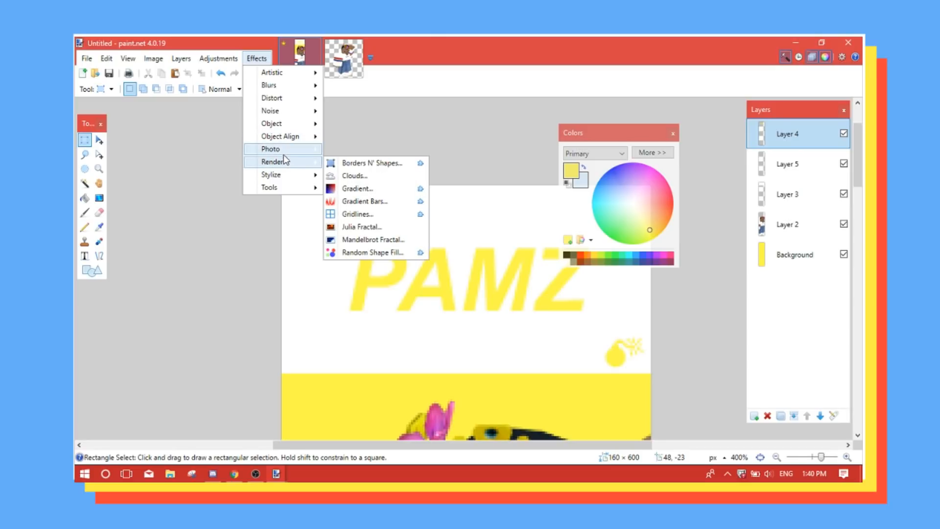
{"action": "mouse_move", "coordinate": [290, 90]}
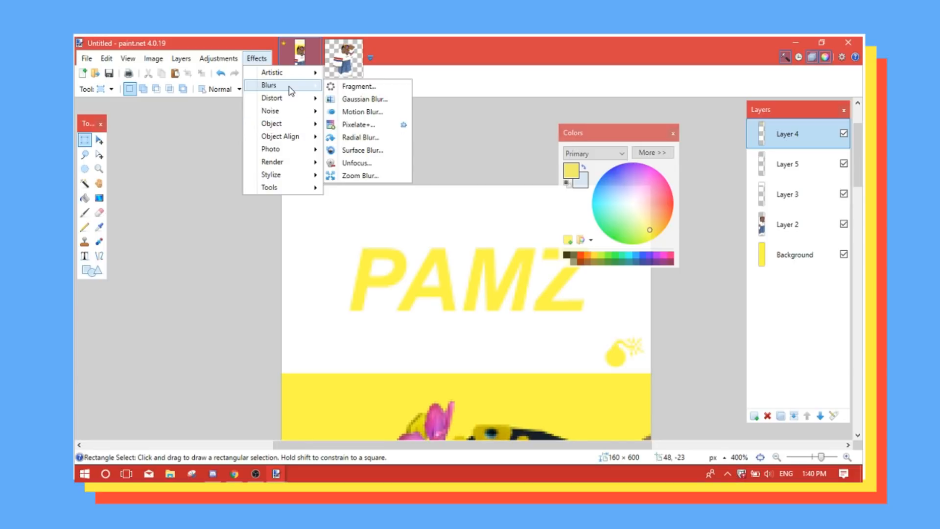
{"action": "mouse_move", "coordinate": [298, 126]}
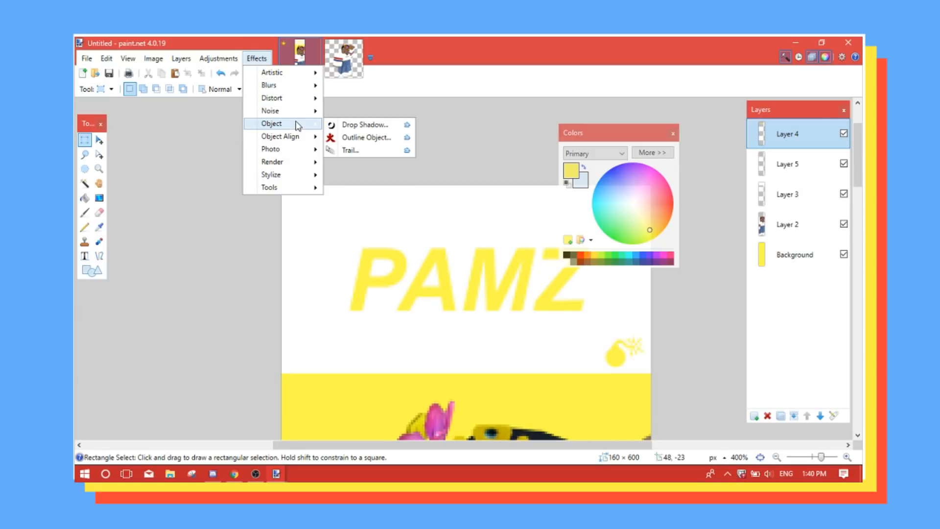
{"action": "left_click", "coordinate": [369, 126]}
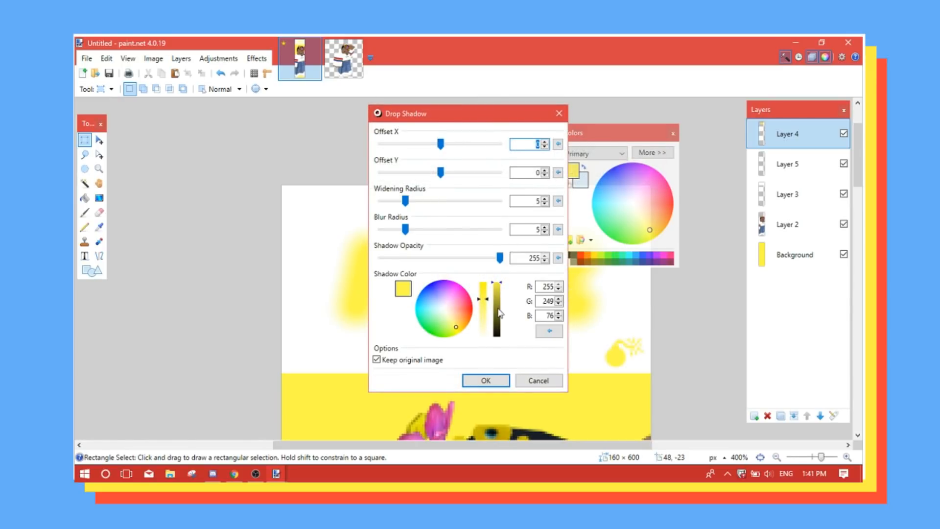
{"action": "left_click_drag", "start_coordinate": [499, 313], "coordinate": [498, 342]}
{"action": "left_click_drag", "start_coordinate": [507, 115], "coordinate": [274, 82]}
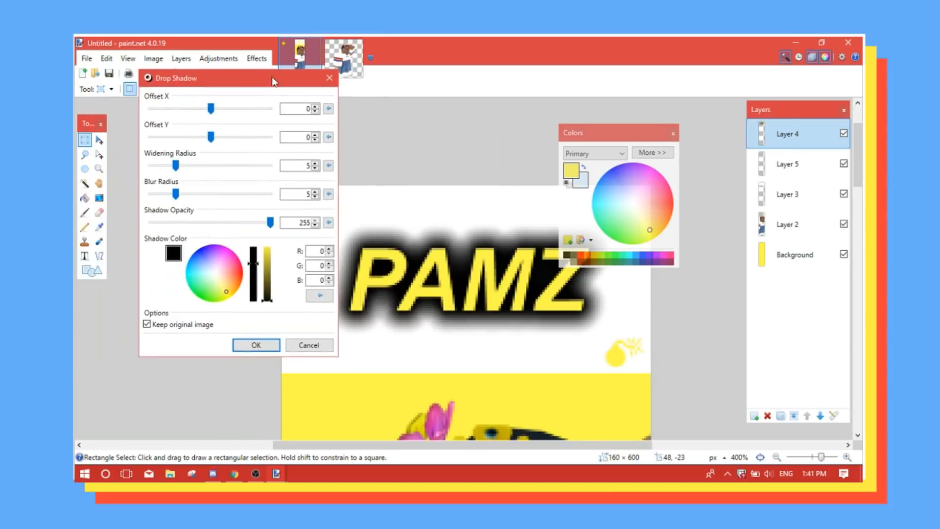
{"action": "mouse_move", "coordinate": [175, 194]}
{"action": "left_mouse_down"}
{"action": "mouse_move", "coordinate": [165, 195]}
{"action": "mouse_move", "coordinate": [157, 166]}
{"action": "mouse_move", "coordinate": [154, 194]}
{"action": "mouse_move", "coordinate": [163, 193]}
{"action": "left_mouse_up"}
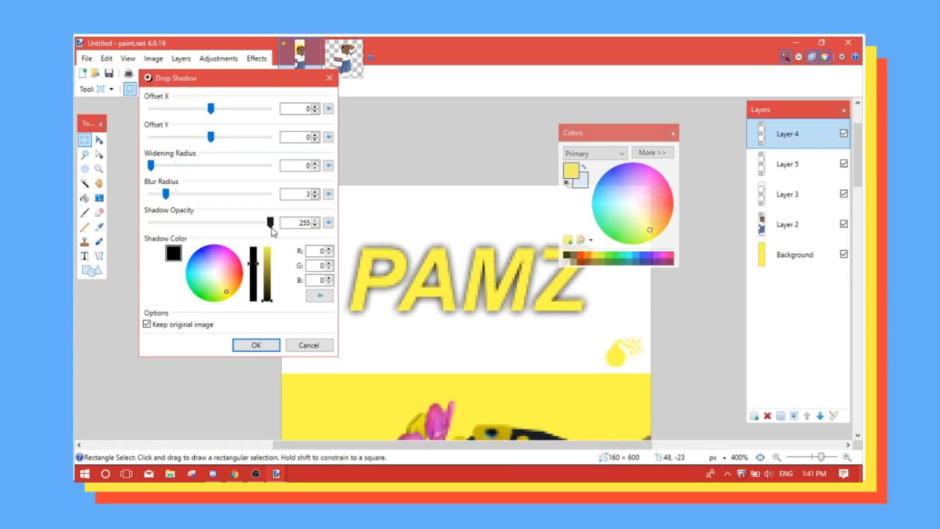
{"action": "left_click_drag", "start_coordinate": [273, 233], "coordinate": [177, 232]}
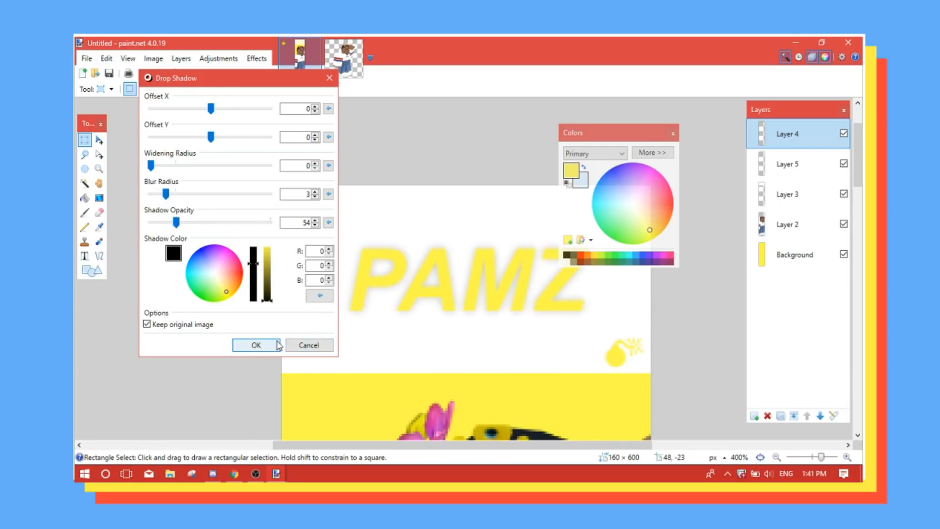
{"action": "left_click", "coordinate": [307, 343]}
- Examine the whole ad and the header band with its title and bomb symbol at different magnifications
{"action": "scroll", "coordinate": [479, 266], "scroll_direction": "down", "scroll_amount": 6}
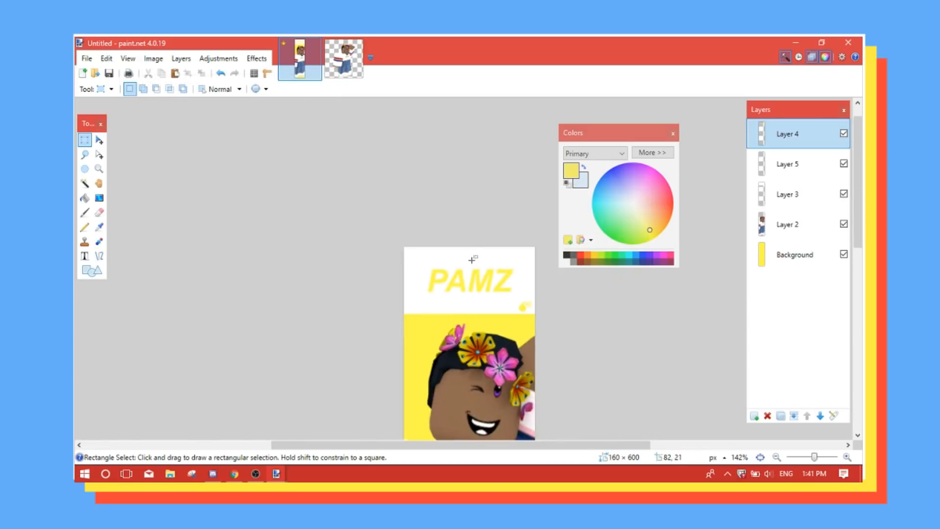
{"action": "scroll", "coordinate": [480, 266], "scroll_direction": "down", "scroll_amount": 6}
{"action": "scroll", "coordinate": [485, 189], "scroll_direction": "up", "scroll_amount": 3}
{"action": "scroll", "coordinate": [523, 269], "scroll_direction": "up", "scroll_amount": 5}
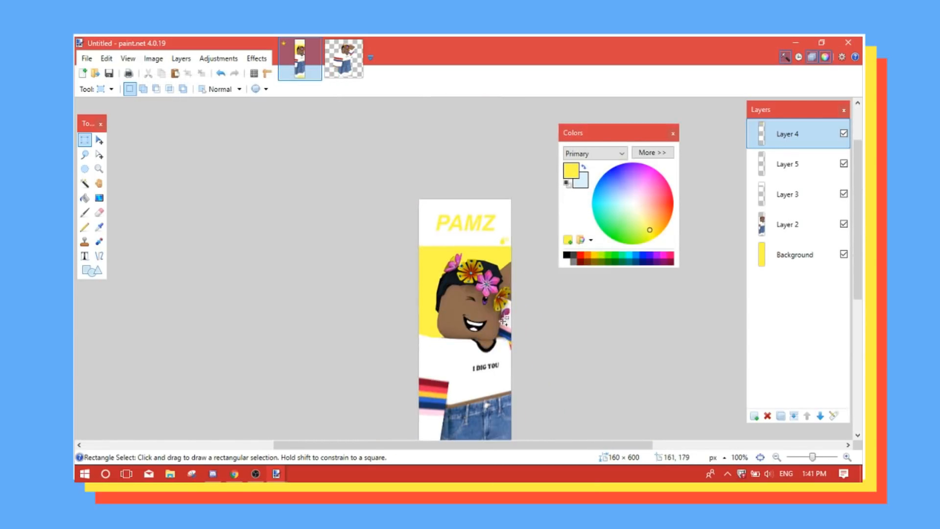
{"action": "scroll", "coordinate": [507, 317], "scroll_direction": "up", "scroll_amount": 3}
{"action": "scroll", "coordinate": [480, 267], "scroll_direction": "up", "scroll_amount": 3}
{"action": "scroll", "coordinate": [450, 231], "scroll_direction": "up", "scroll_amount": 1}
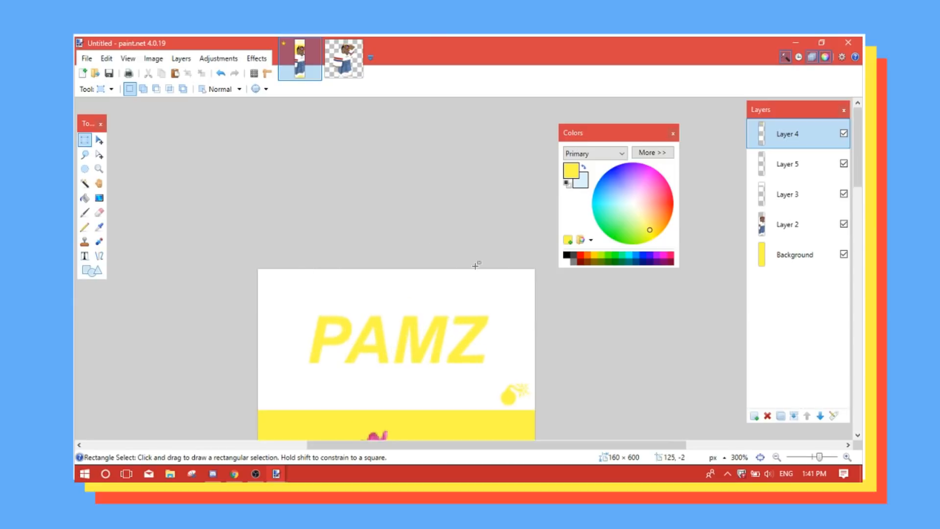
{"action": "scroll", "coordinate": [476, 265], "scroll_direction": "up", "scroll_amount": 2}
- Add a layer above Layer 3 and draw a yellow outline-only rectangle about 185 × 66 px across the white band
{"action": "left_click", "coordinate": [784, 194]}
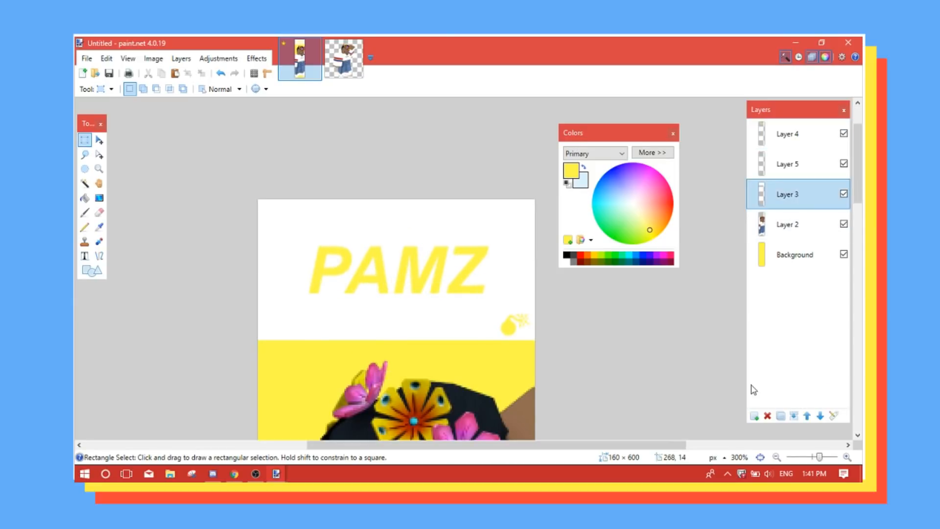
{"action": "left_click", "coordinate": [755, 416]}
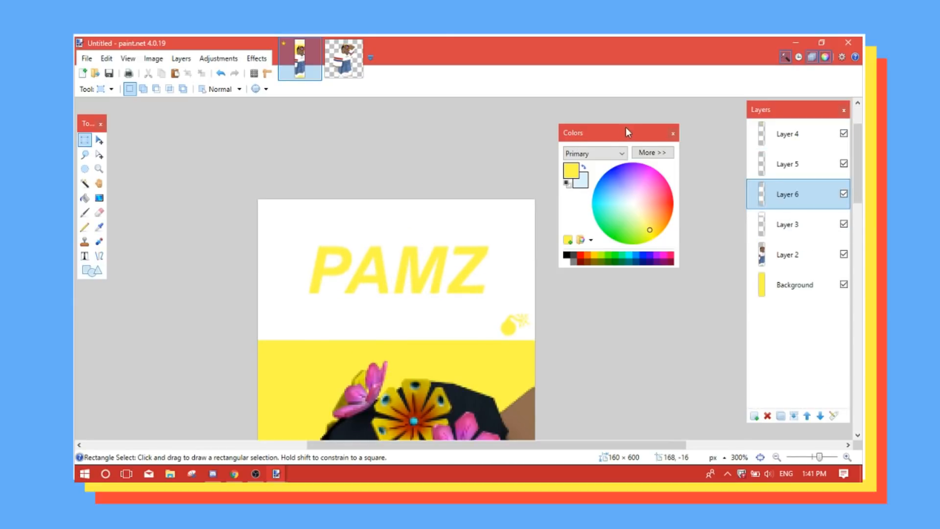
{"action": "left_click", "coordinate": [91, 272]}
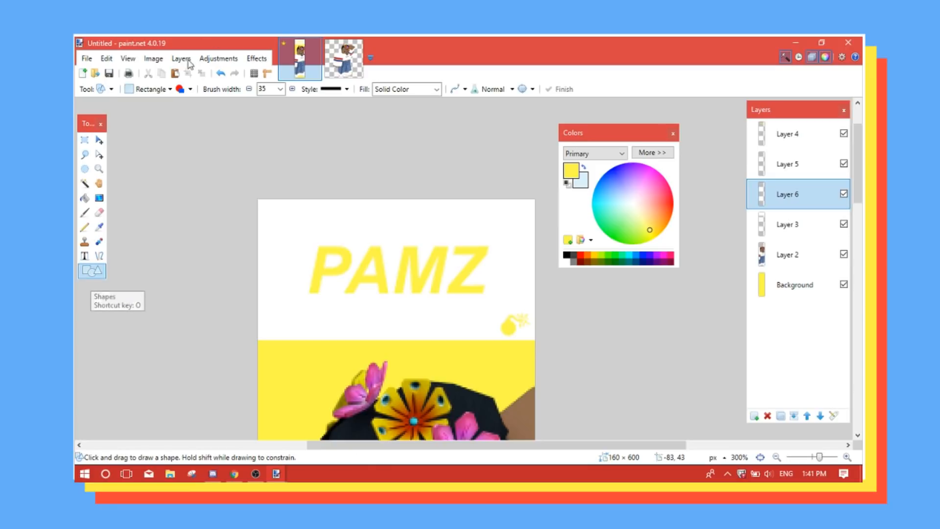
{"action": "left_click", "coordinate": [180, 89]}
{"action": "left_click_drag", "start_coordinate": [258, 215], "coordinate": [567, 330]}
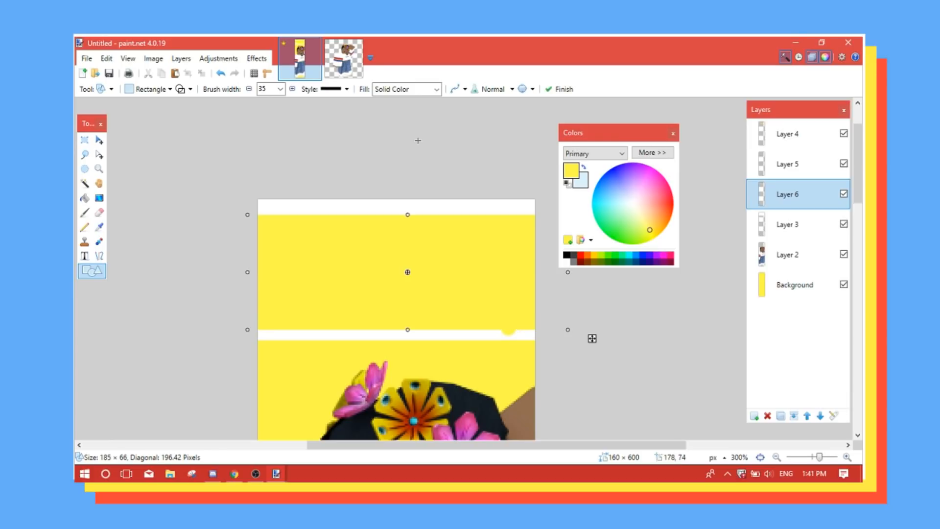
- Set the rectangle's brush width to 1 and resize it to about 185 × 63 px around the PAMZ title
{"action": "left_click", "coordinate": [280, 89]}
{"action": "scroll", "coordinate": [274, 106], "scroll_direction": "up", "scroll_amount": 3}
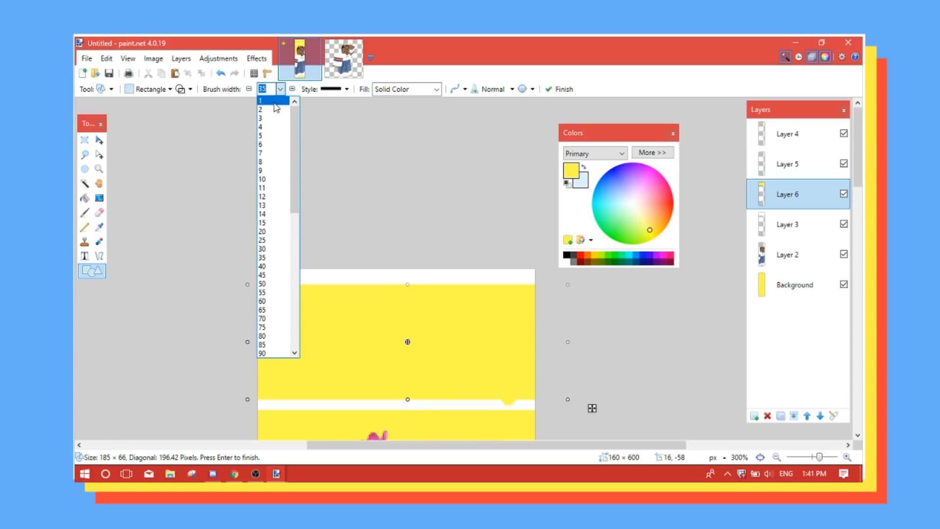
{"action": "left_click", "coordinate": [267, 101]}
{"action": "scroll", "coordinate": [404, 317], "scroll_direction": "up", "scroll_amount": 3}
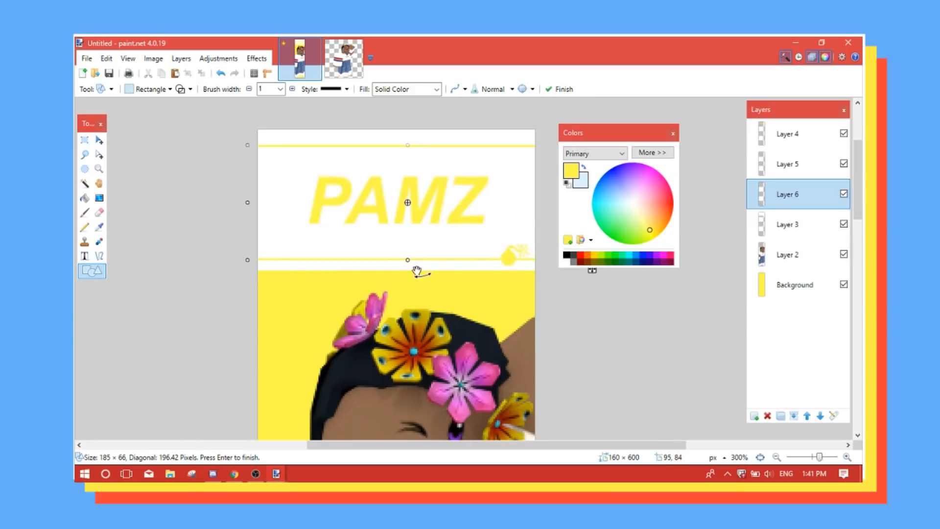
{"action": "mouse_move", "coordinate": [410, 262]}
{"action": "left_mouse_down"}
{"action": "mouse_move", "coordinate": [422, 244]}
{"action": "mouse_move", "coordinate": [427, 259]}
{"action": "left_mouse_up"}
{"action": "left_click_drag", "start_coordinate": [407, 147], "coordinate": [409, 147]}
{"action": "scroll", "coordinate": [416, 173], "scroll_direction": "down", "scroll_amount": 9}
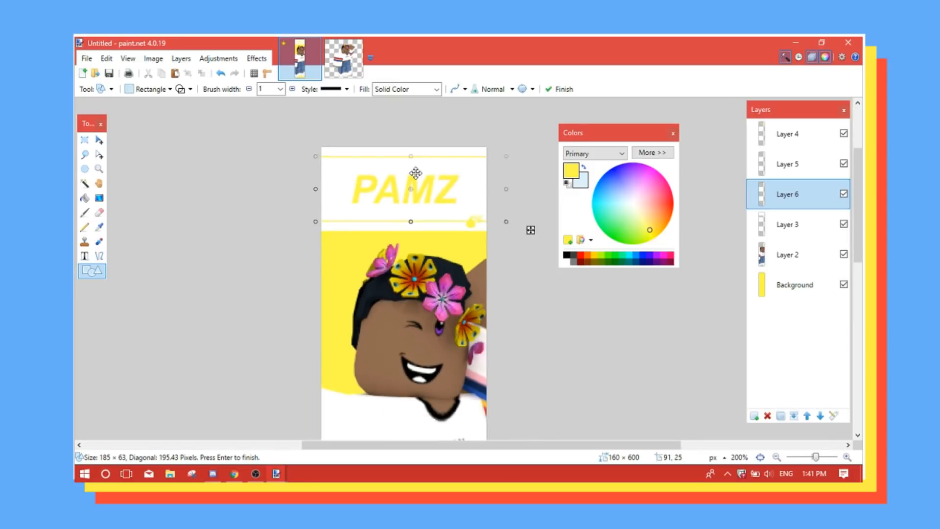
{"action": "scroll", "coordinate": [415, 175], "scroll_direction": "up", "scroll_amount": 13}
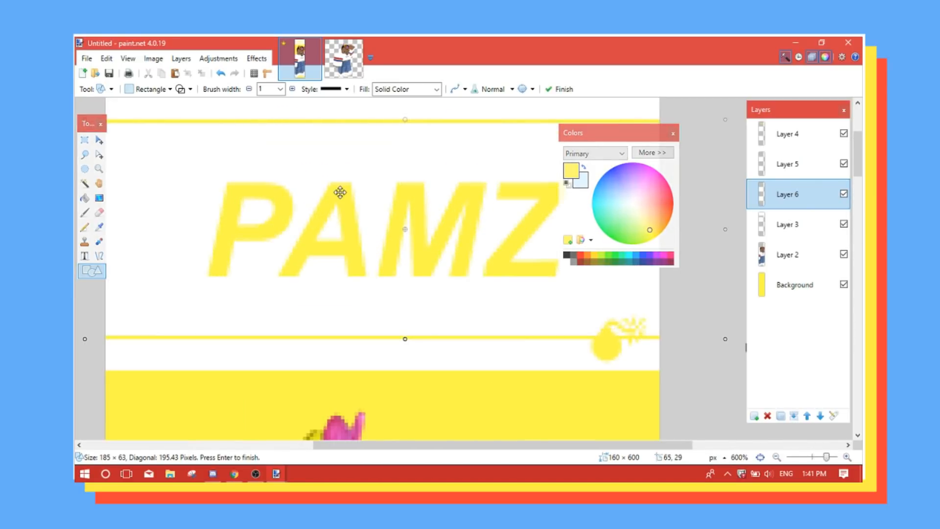
{"action": "scroll", "coordinate": [341, 192], "scroll_direction": "down", "scroll_amount": 2}
{"action": "key", "text": "Return"}
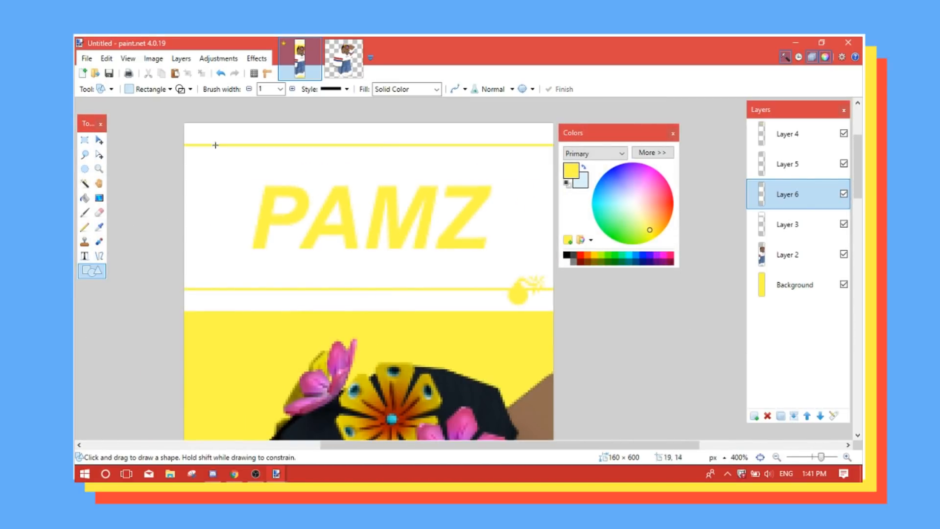
- Draw a second outline rectangle about 180 × 57 px just inside the first, forming double lines across the band
{"action": "left_click_drag", "start_coordinate": [184, 153], "coordinate": [593, 282]}
{"action": "scroll", "coordinate": [563, 282], "scroll_direction": "down", "scroll_amount": 5, "text": "ctrl"}
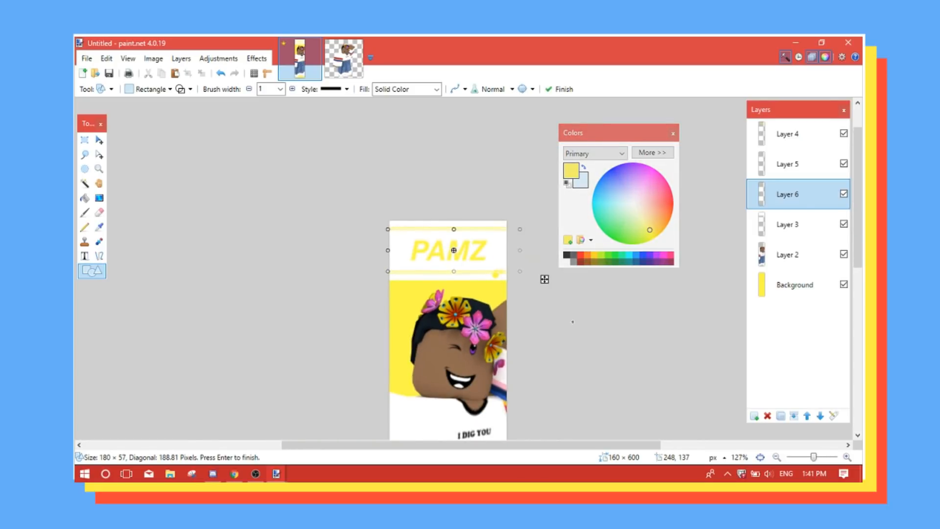
{"action": "key", "text": "Return"}
- Move the bomb symbol on Layer 5 up so it sits just above the lower double line
{"action": "scroll", "coordinate": [520, 306], "scroll_direction": "up", "scroll_amount": 5, "text": "ctrl"}
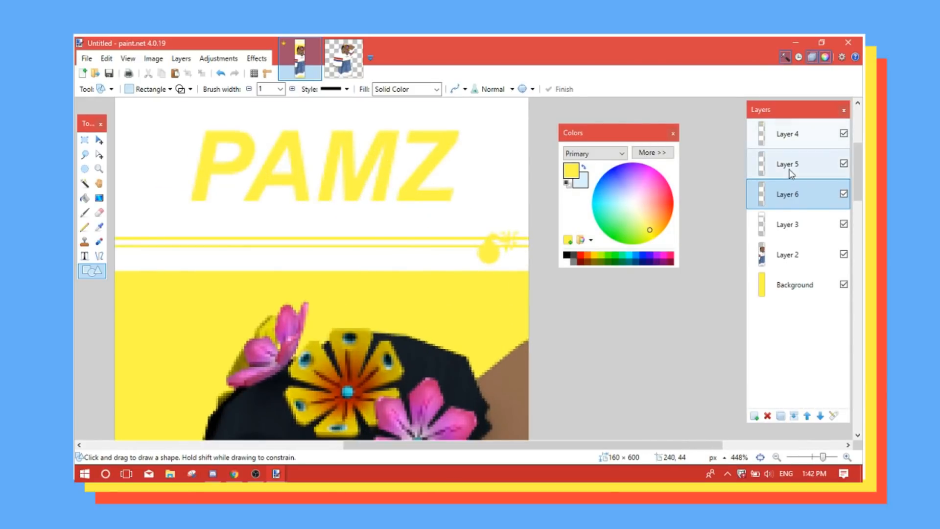
{"action": "left_click", "coordinate": [787, 163]}
{"action": "key", "text": "m"}
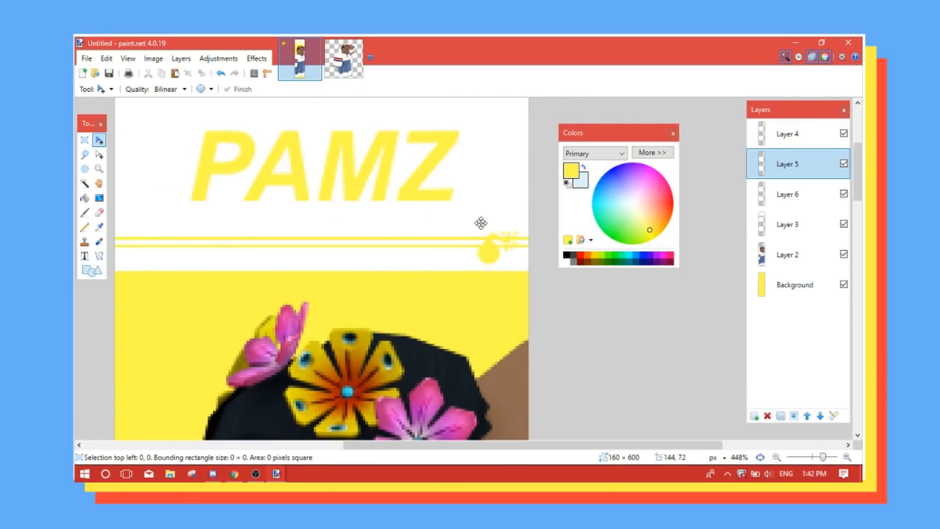
{"action": "left_click_drag", "start_coordinate": [487, 242], "coordinate": [487, 217]}
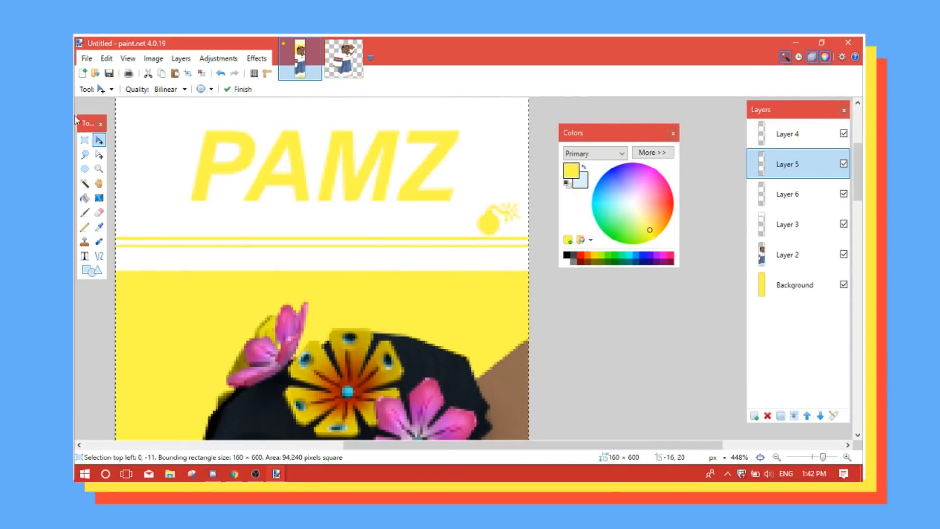
- Finish the bomb symbol's move and examine the whole ad's layout from the header band down to the bottom edge
{"action": "left_click", "coordinate": [84, 140]}
{"action": "scroll", "coordinate": [358, 234], "scroll_direction": "down", "scroll_amount": 2}
{"action": "scroll", "coordinate": [412, 207], "scroll_direction": "down", "scroll_amount": 4}
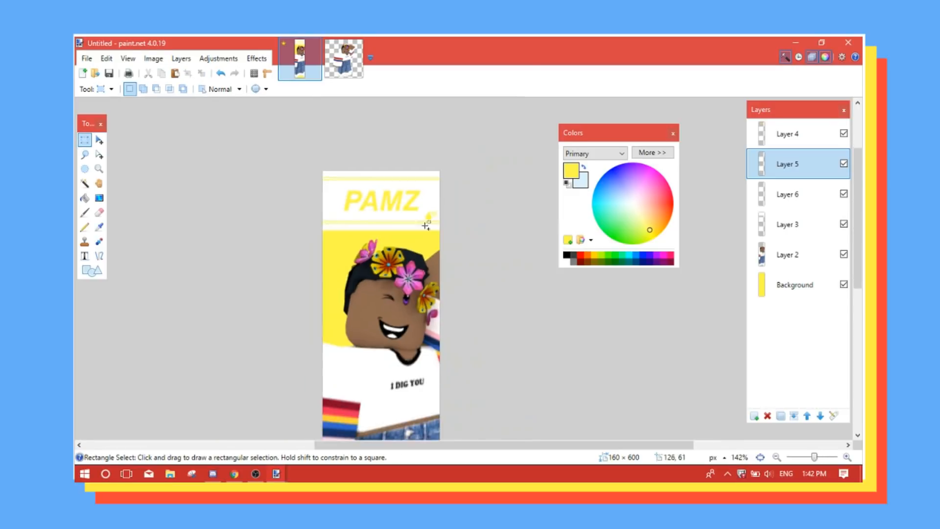
{"action": "scroll", "coordinate": [357, 297], "scroll_direction": "down", "scroll_amount": 1}
{"action": "scroll", "coordinate": [414, 288], "scroll_direction": "down", "scroll_amount": 2}
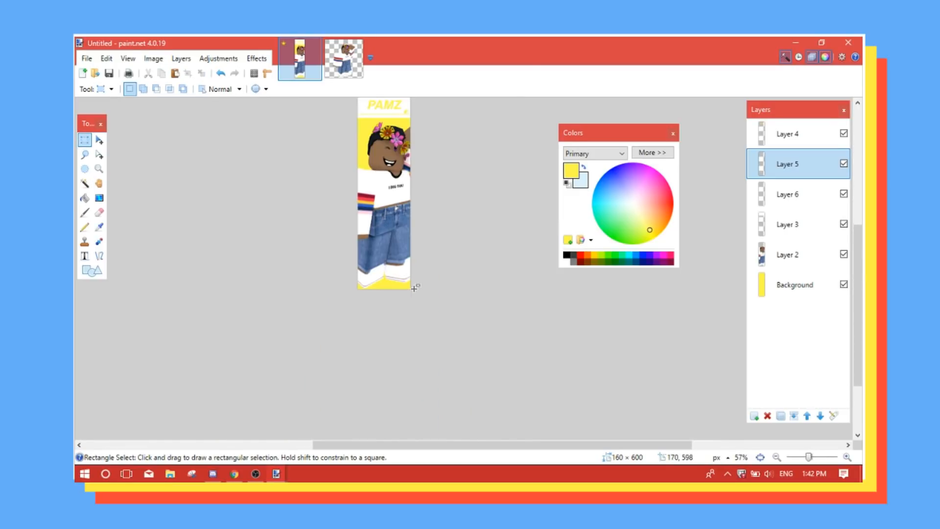
{"action": "scroll", "coordinate": [405, 231], "scroll_direction": "up", "scroll_amount": 2}
{"action": "scroll", "coordinate": [398, 257], "scroll_direction": "up", "scroll_amount": 3}
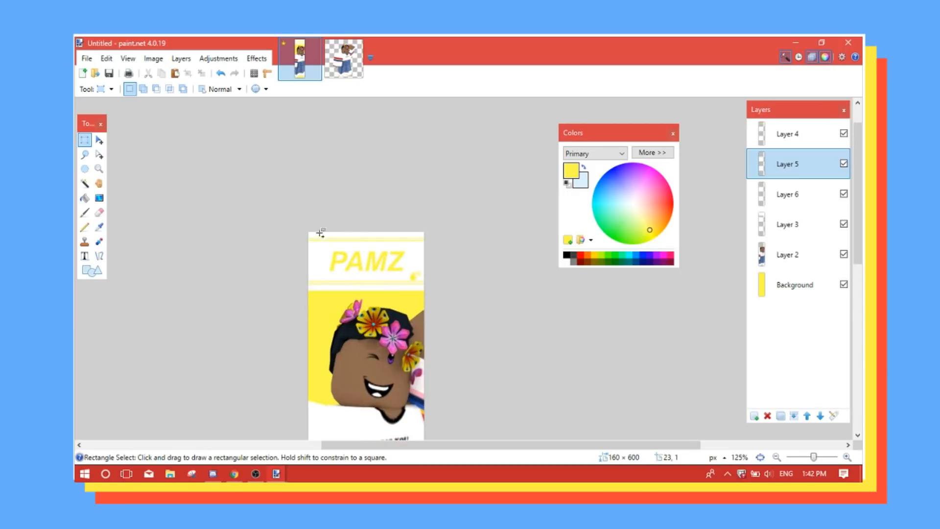
{"action": "scroll", "coordinate": [350, 277], "scroll_direction": "down", "scroll_amount": 5}
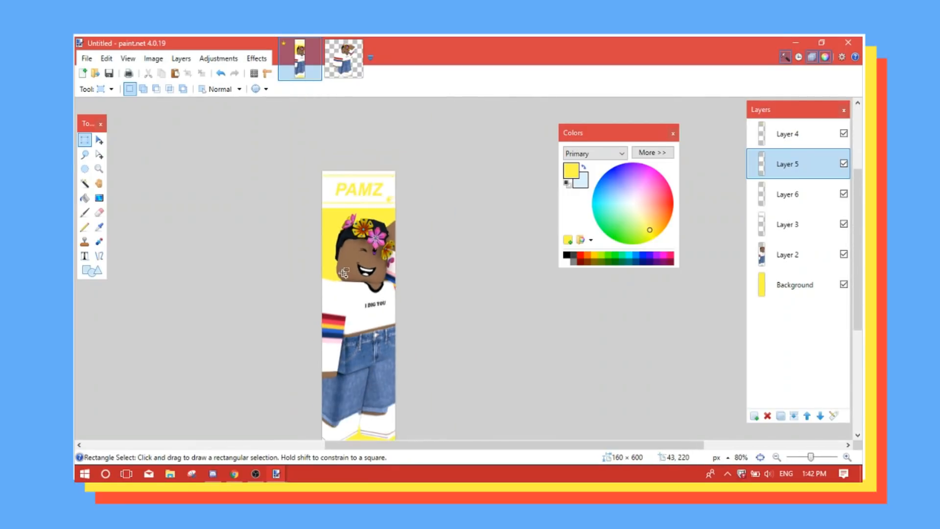
{"action": "scroll", "coordinate": [344, 272], "scroll_direction": "down", "scroll_amount": 3}
{"action": "scroll", "coordinate": [343, 271], "scroll_direction": "up", "scroll_amount": 4}
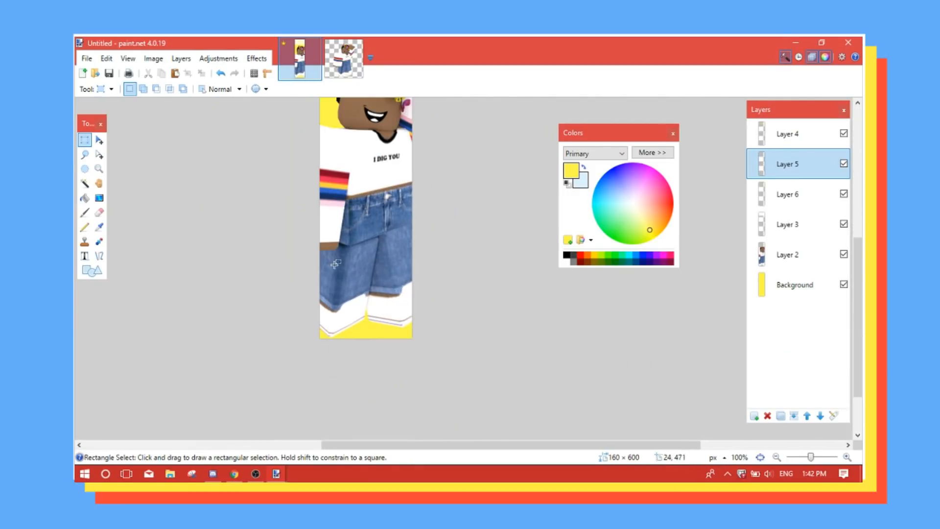
- Add a layer above Layer 4 and draw an outline rectangle about 271 × 182 px across the lower end of the ad
{"action": "left_click", "coordinate": [775, 143]}
{"action": "left_click", "coordinate": [754, 415]}
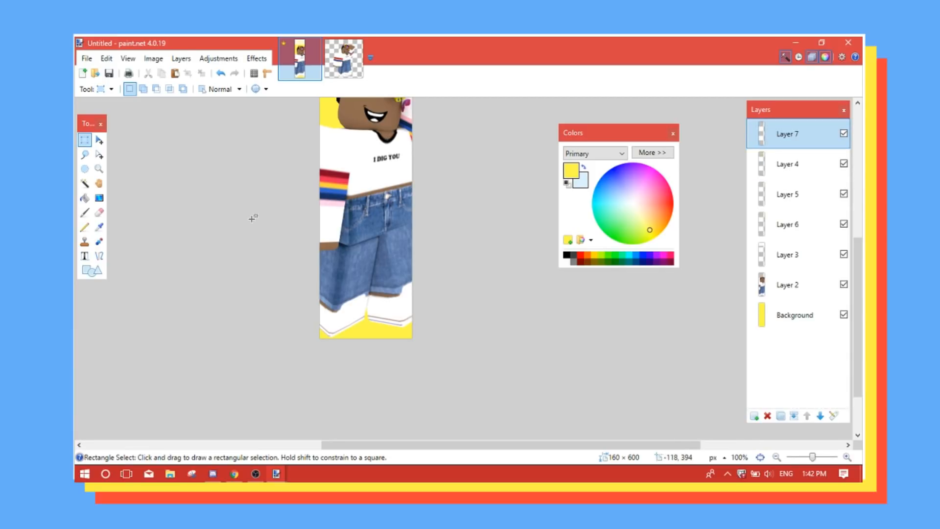
{"action": "scroll", "coordinate": [369, 218], "scroll_direction": "up", "scroll_amount": 1}
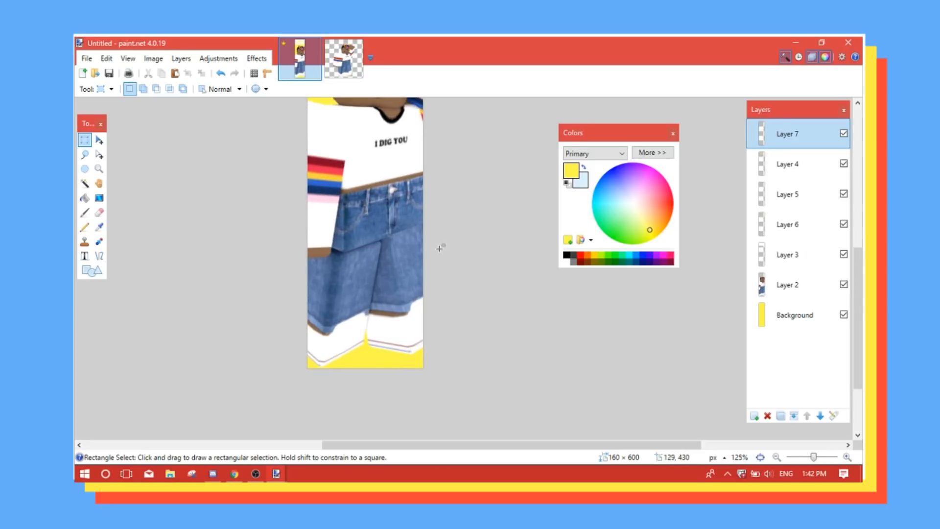
{"action": "scroll", "coordinate": [439, 248], "scroll_direction": "up", "scroll_amount": 2}
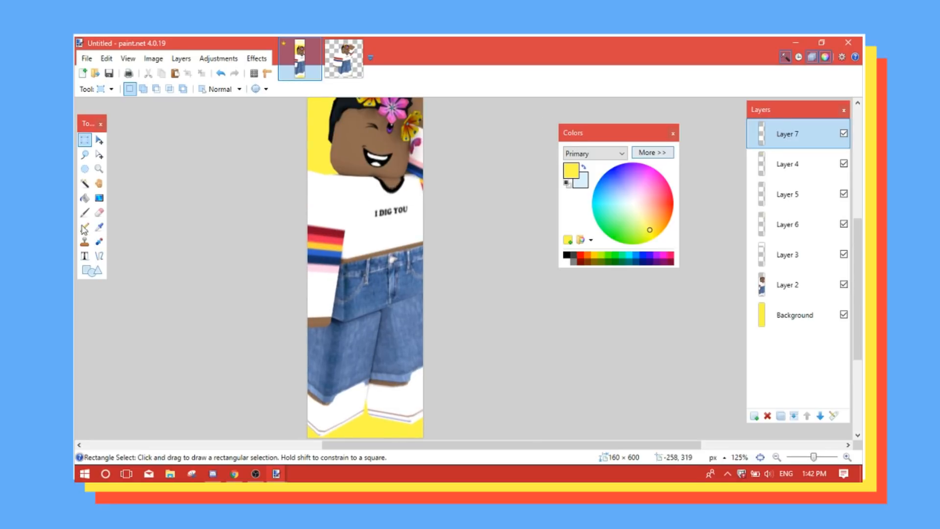
{"action": "left_click", "coordinate": [90, 272]}
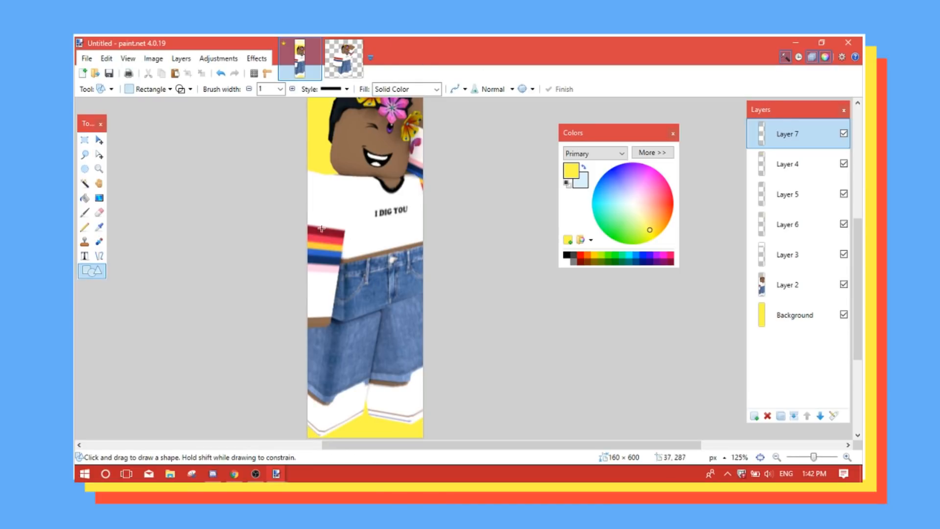
{"action": "scroll", "coordinate": [362, 253], "scroll_direction": "down", "scroll_amount": 2}
{"action": "left_click_drag", "start_coordinate": [281, 268], "coordinate": [477, 399]}
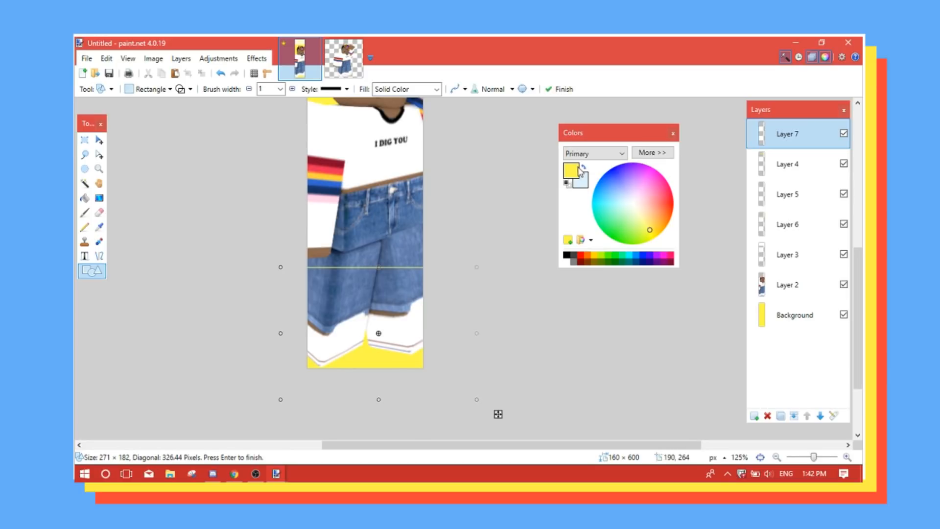
- Make the rectangle solid white with its fill and outline, and finish it as a bottom band
{"action": "left_click", "coordinate": [582, 168]}
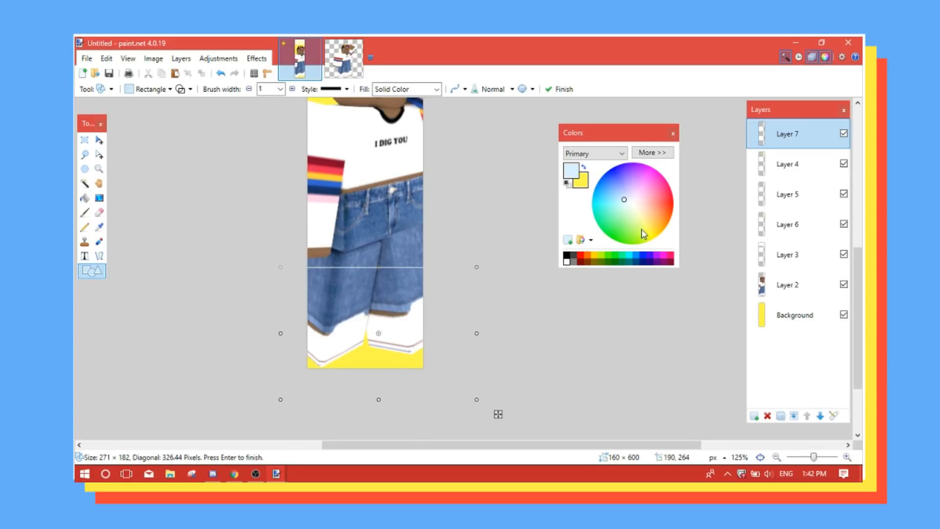
{"action": "left_click", "coordinate": [182, 90]}
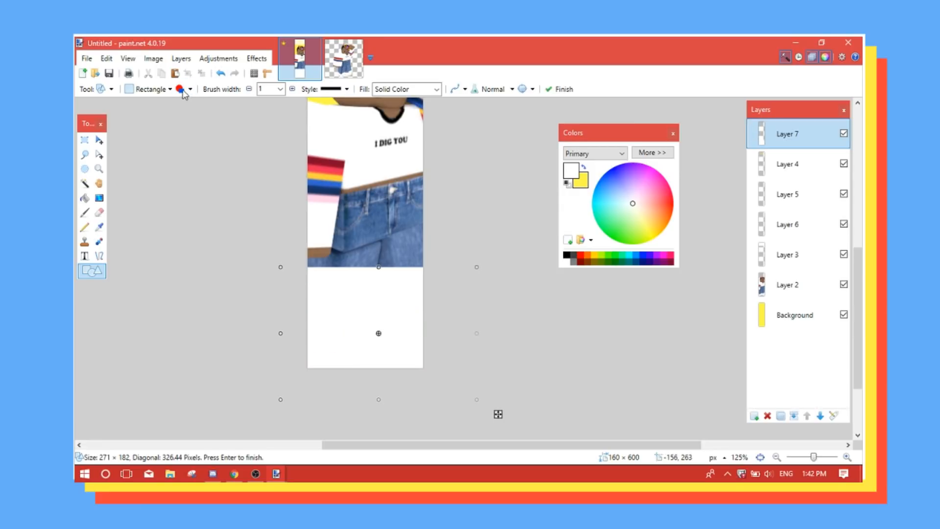
{"action": "scroll", "coordinate": [380, 307], "scroll_direction": "down", "scroll_amount": 3}
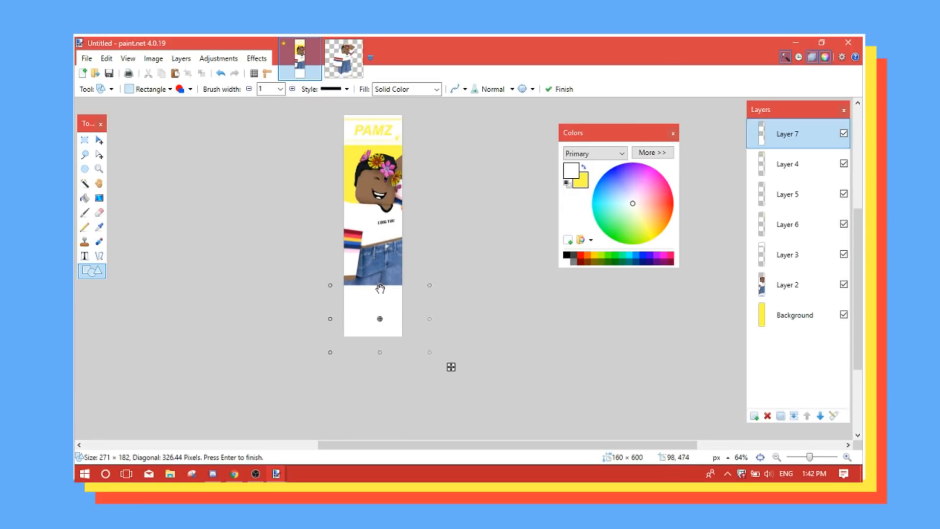
{"action": "mouse_move", "coordinate": [380, 287]}
{"action": "left_mouse_down"}
{"action": "mouse_move", "coordinate": [383, 307]}
{"action": "mouse_move", "coordinate": [383, 289]}
{"action": "left_mouse_up"}
{"action": "scroll", "coordinate": [358, 314], "scroll_direction": "up", "scroll_amount": 3}
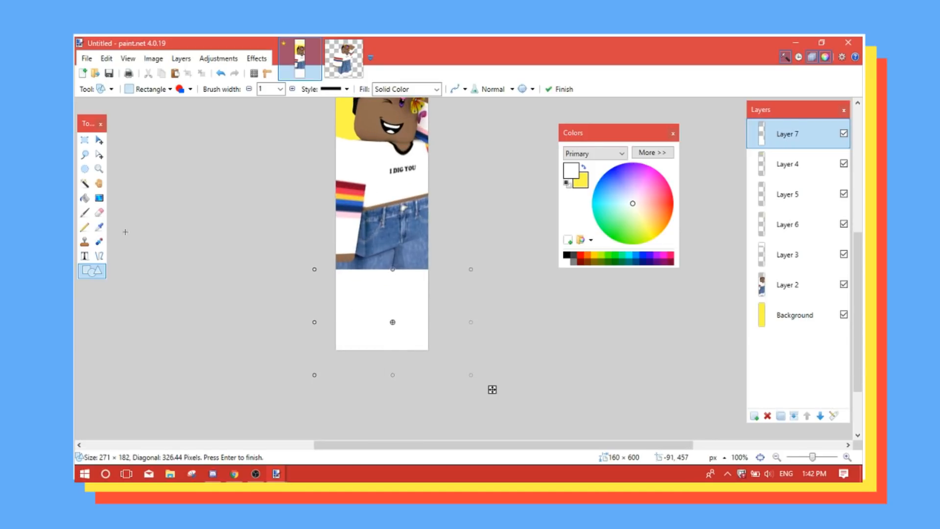
{"action": "left_click", "coordinate": [84, 140]}
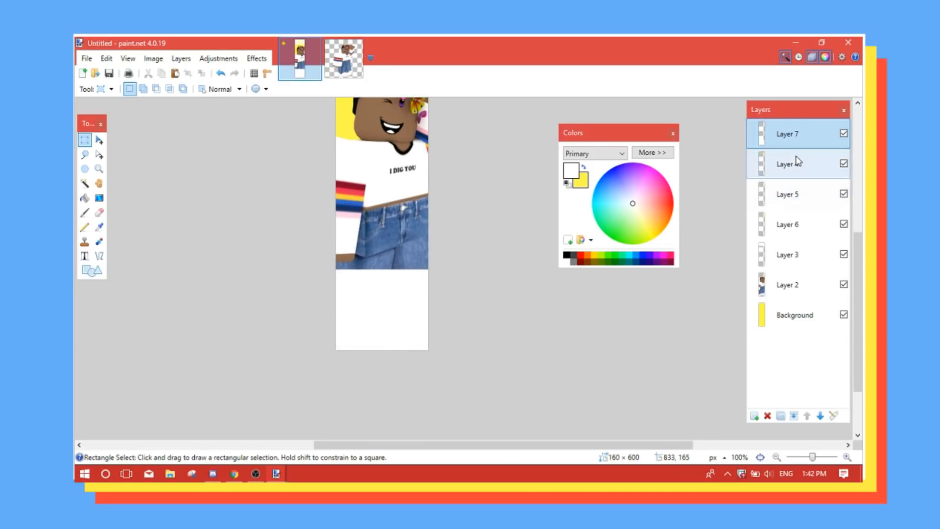
- Check what Layers 4, 5, 6 and 3 contain by selecting them and toggling the visibility of individual layers
{"action": "left_click", "coordinate": [829, 165]}
{"action": "scroll", "coordinate": [549, 190], "scroll_direction": "up", "scroll_amount": 3}
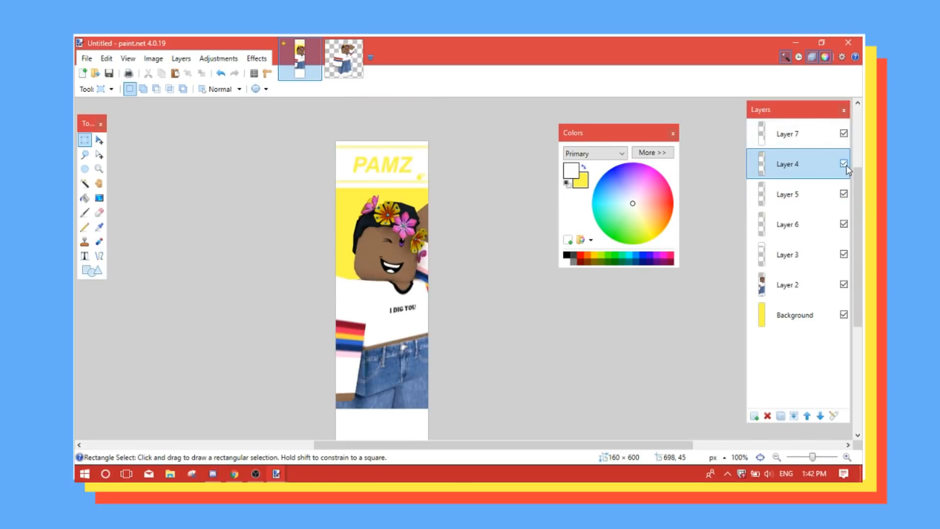
{"action": "left_click", "coordinate": [844, 164]}
{"action": "left_click", "coordinate": [844, 164]}
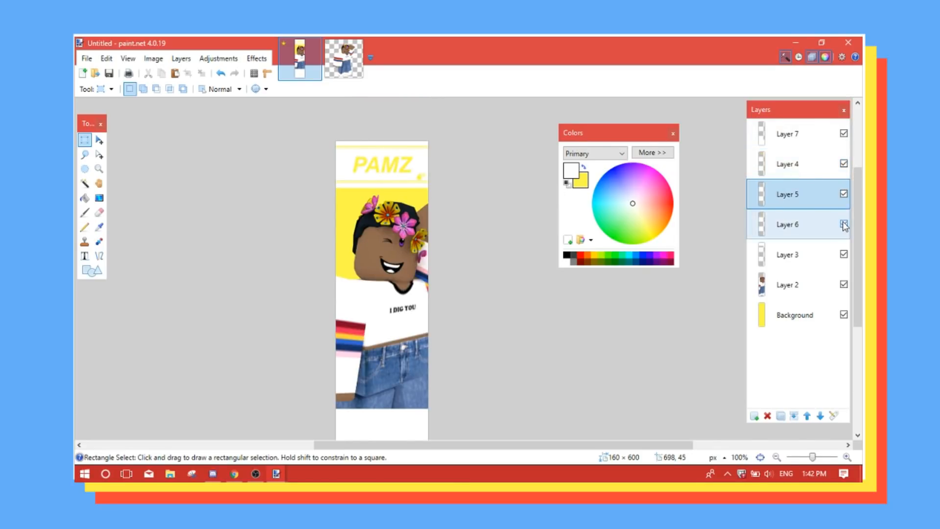
{"action": "left_click", "coordinate": [844, 224]}
{"action": "left_click", "coordinate": [844, 225]}
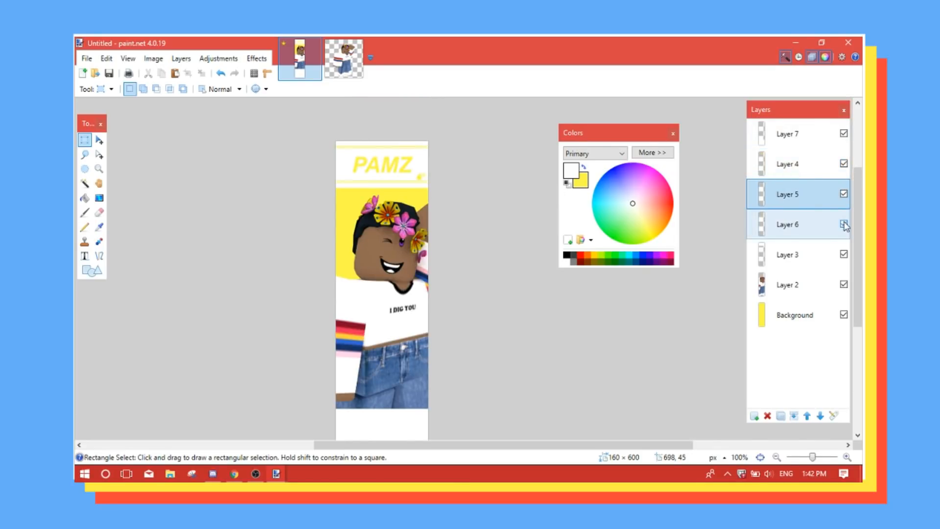
{"action": "left_click", "coordinate": [811, 227]}
{"action": "scroll", "coordinate": [542, 198], "scroll_direction": "down", "scroll_amount": 3}
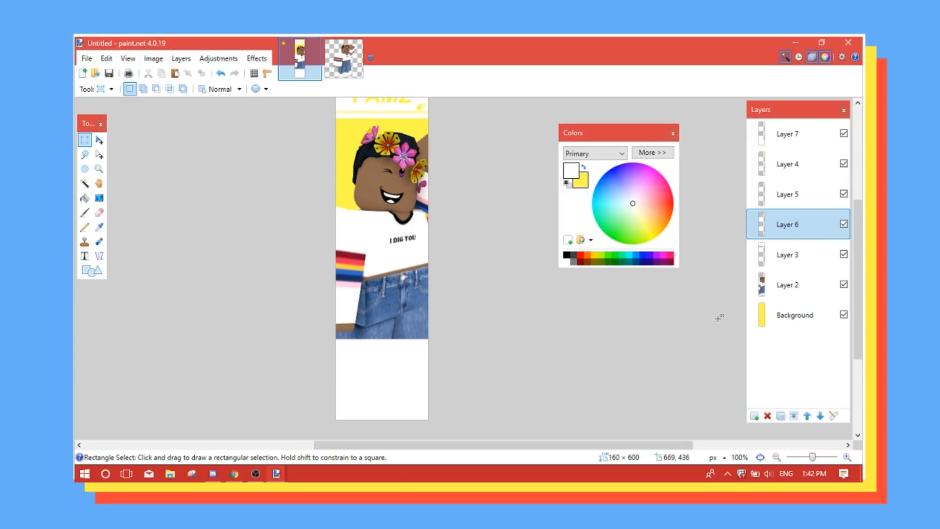
{"action": "left_click", "coordinate": [785, 254]}
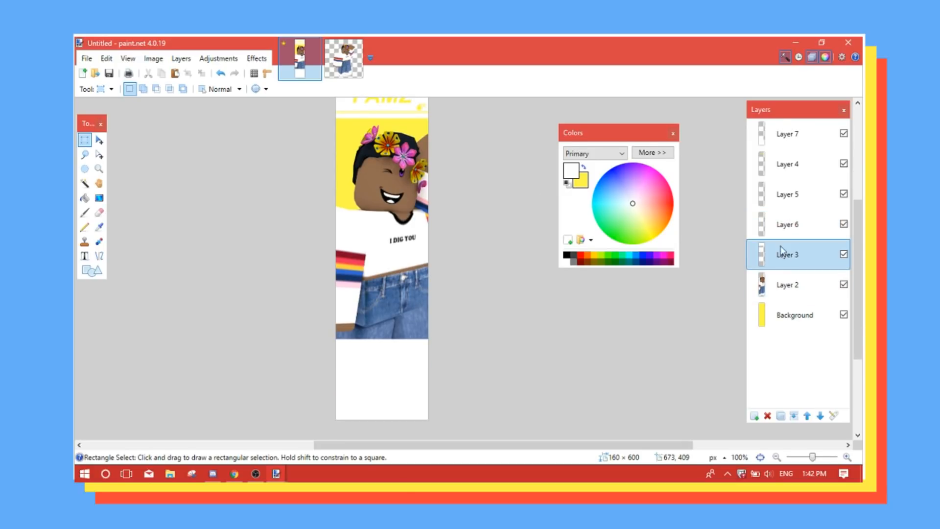
- Add a layer above Layer 7 and draw a yellow outline-only rectangle about 235 × 125 px across the white bottom band
{"action": "left_click", "coordinate": [766, 131]}
{"action": "left_click", "coordinate": [754, 416]}
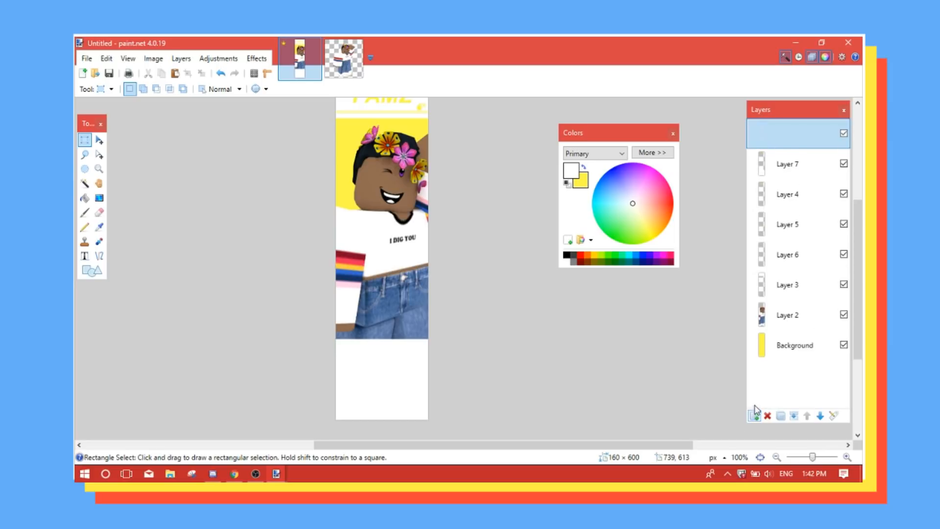
{"action": "left_click", "coordinate": [92, 270]}
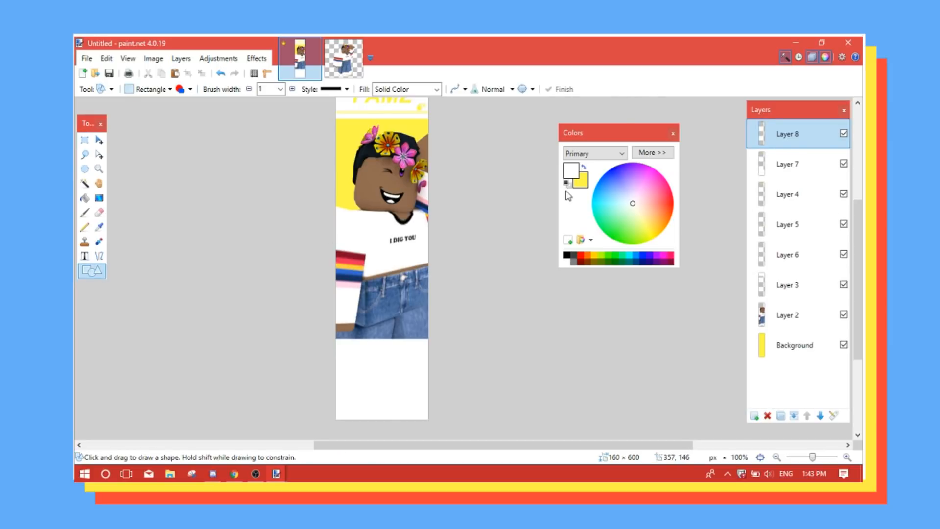
{"action": "left_click", "coordinate": [584, 168]}
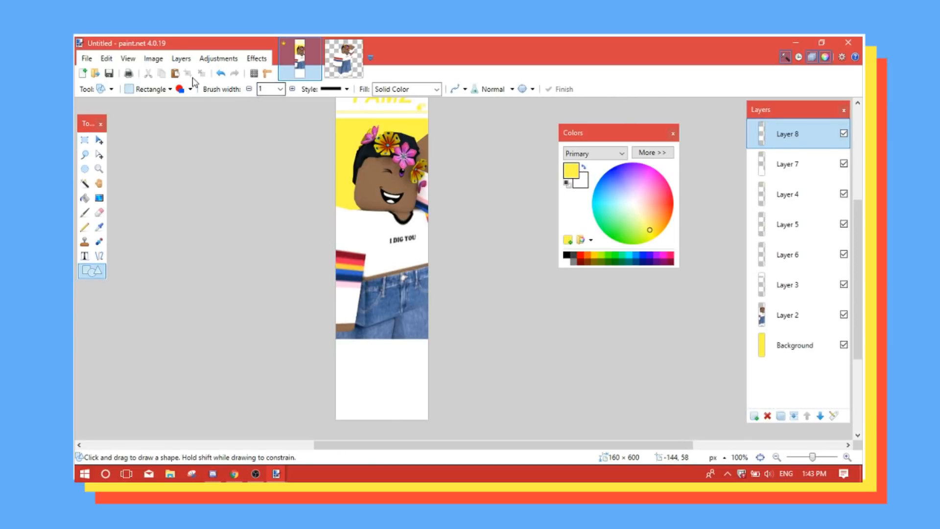
{"action": "left_click", "coordinate": [180, 89]}
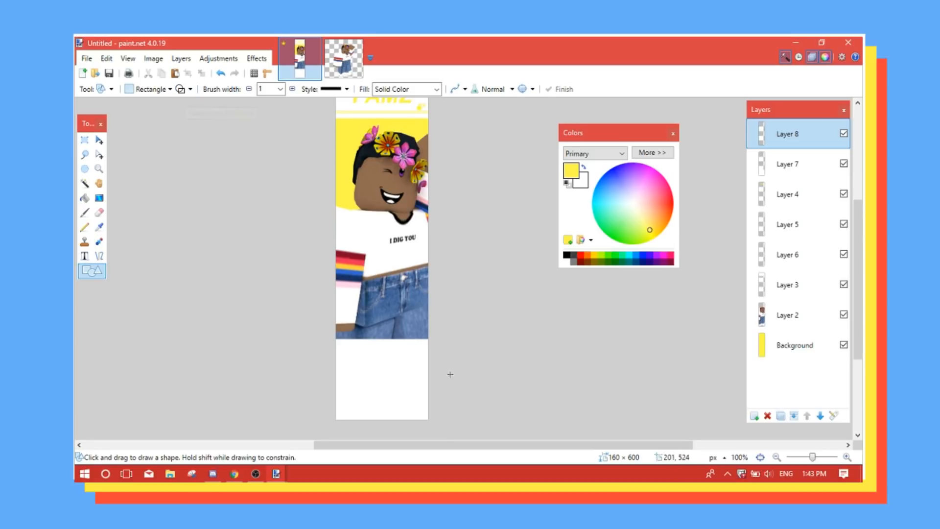
{"action": "scroll", "coordinate": [340, 341], "scroll_direction": "up", "scroll_amount": 2}
{"action": "left_click_drag", "start_coordinate": [330, 346], "coordinate": [543, 388]}
{"action": "scroll", "coordinate": [479, 359], "scroll_direction": "up", "scroll_amount": 8}
{"action": "scroll", "coordinate": [475, 320], "scroll_direction": "down", "scroll_amount": 5}
{"action": "scroll", "coordinate": [460, 321], "scroll_direction": "up", "scroll_amount": 2}
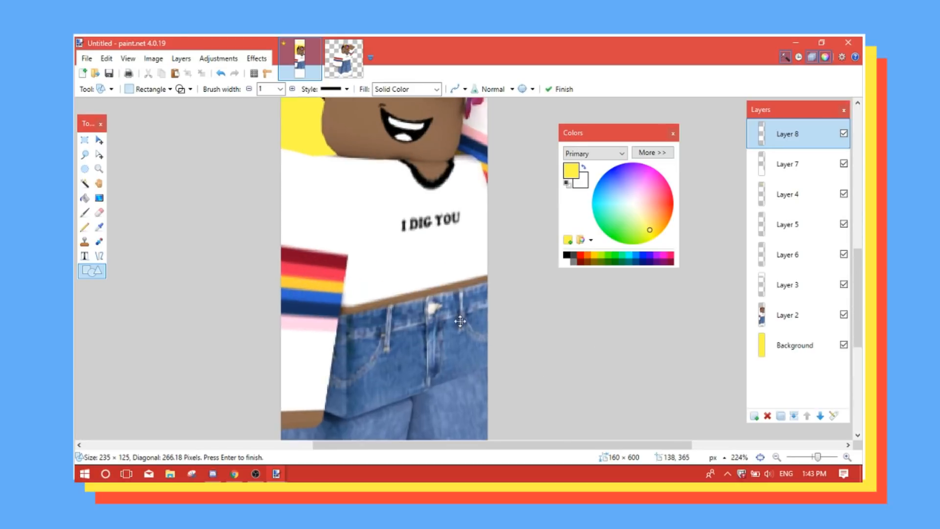
- Resize the yellow outline rectangle to about 235 × 111 px, bringing its edges inward within the bottom band, and finish it
{"action": "scroll", "coordinate": [460, 321], "scroll_direction": "down", "scroll_amount": 5}
{"action": "scroll", "coordinate": [427, 177], "scroll_direction": "up", "scroll_amount": 2}
{"action": "left_click_drag", "start_coordinate": [427, 163], "coordinate": [432, 180]}
{"action": "scroll", "coordinate": [431, 180], "scroll_direction": "up", "scroll_amount": 8}
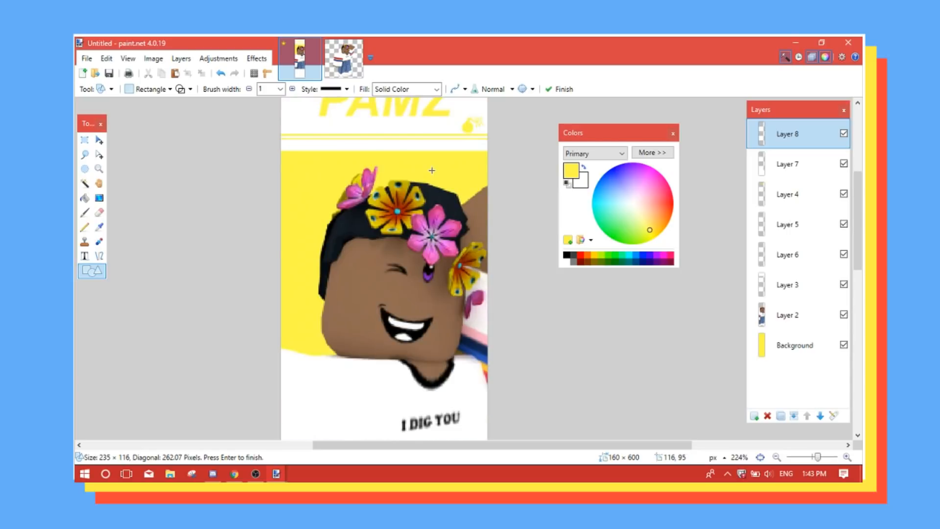
{"action": "scroll", "coordinate": [431, 171], "scroll_direction": "down", "scroll_amount": 9}
{"action": "scroll", "coordinate": [431, 170], "scroll_direction": "up", "scroll_amount": 4}
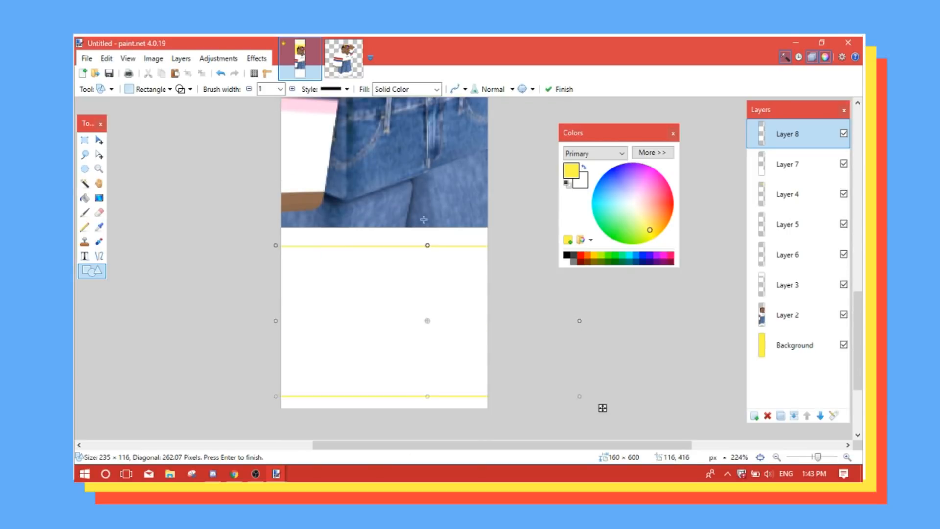
{"action": "left_click_drag", "start_coordinate": [422, 394], "coordinate": [428, 392]}
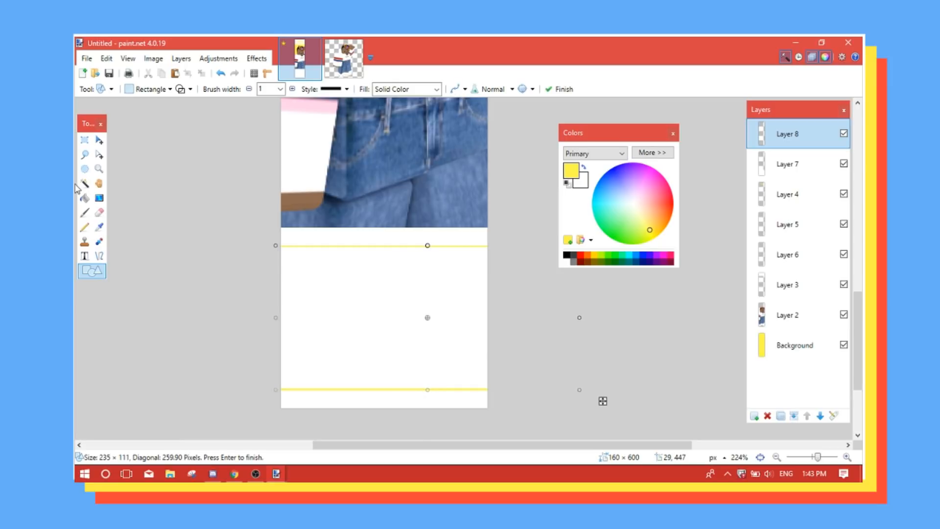
{"action": "left_click", "coordinate": [85, 154]}
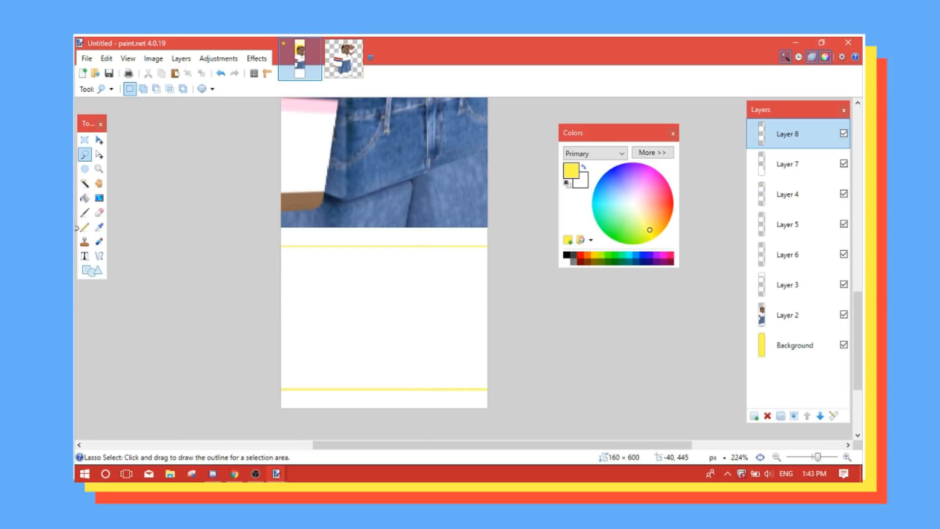
- Draw a second yellow outline rectangle about 194 × 105 px just inside the first, forming double lines across the bottom band
{"action": "left_click", "coordinate": [94, 273]}
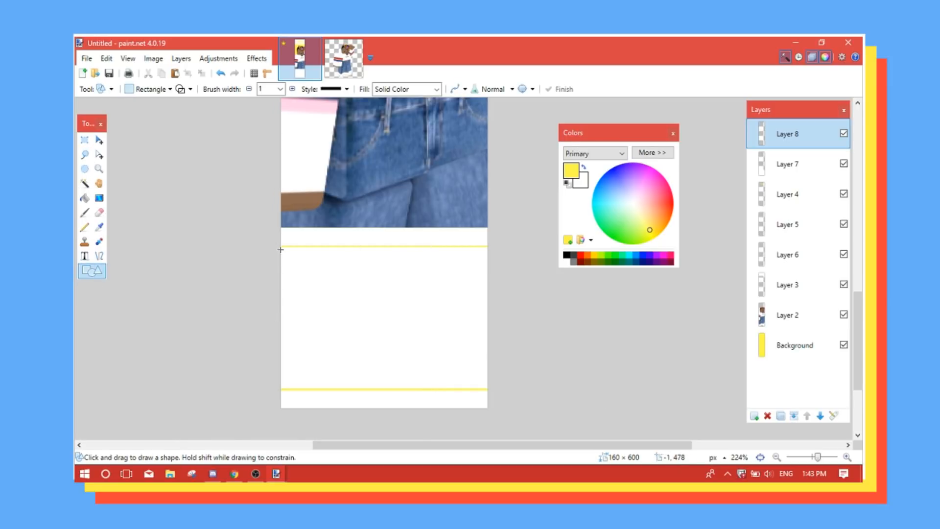
{"action": "left_click_drag", "start_coordinate": [280, 250], "coordinate": [528, 385]}
{"action": "scroll", "coordinate": [525, 379], "scroll_direction": "down", "scroll_amount": 6}
{"action": "scroll", "coordinate": [524, 370], "scroll_direction": "up", "scroll_amount": 3}
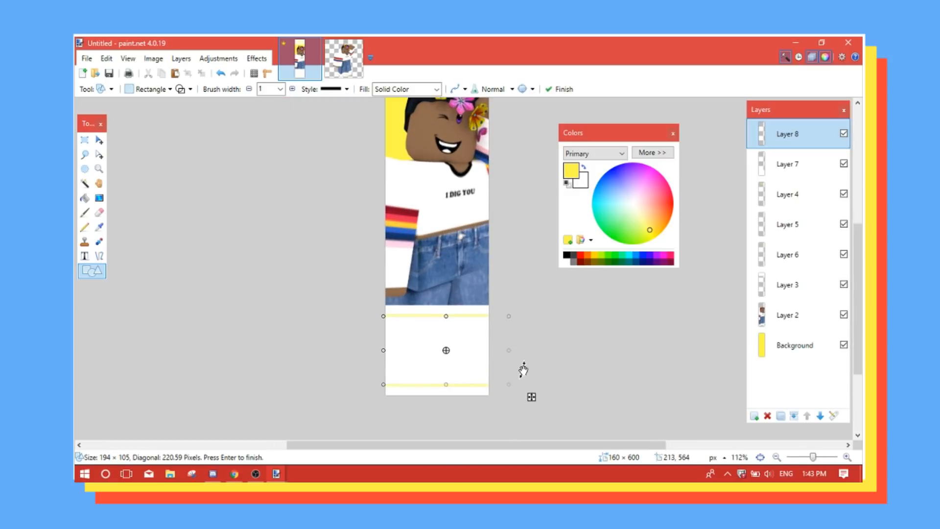
{"action": "key", "text": "Return"}
{"action": "scroll", "coordinate": [447, 308], "scroll_direction": "up", "scroll_amount": 4}
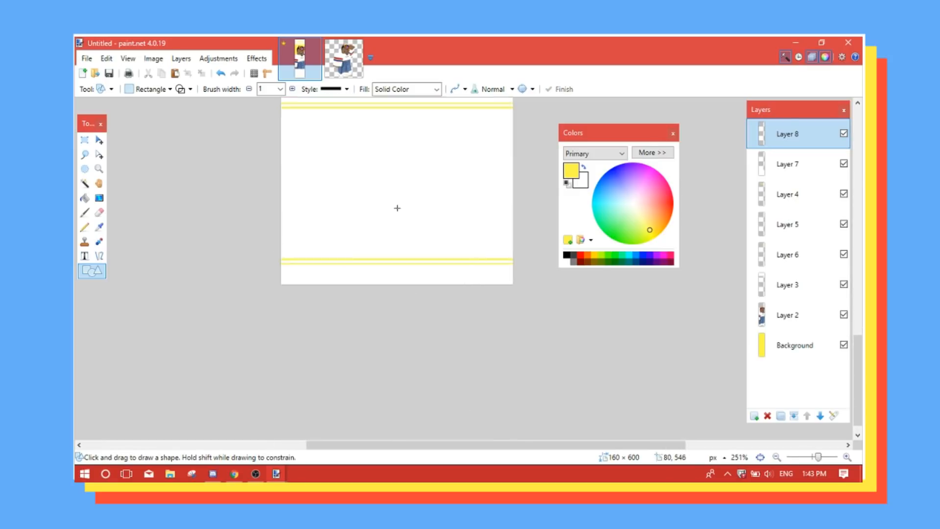
{"action": "scroll", "coordinate": [410, 210], "scroll_direction": "up", "scroll_amount": 1}
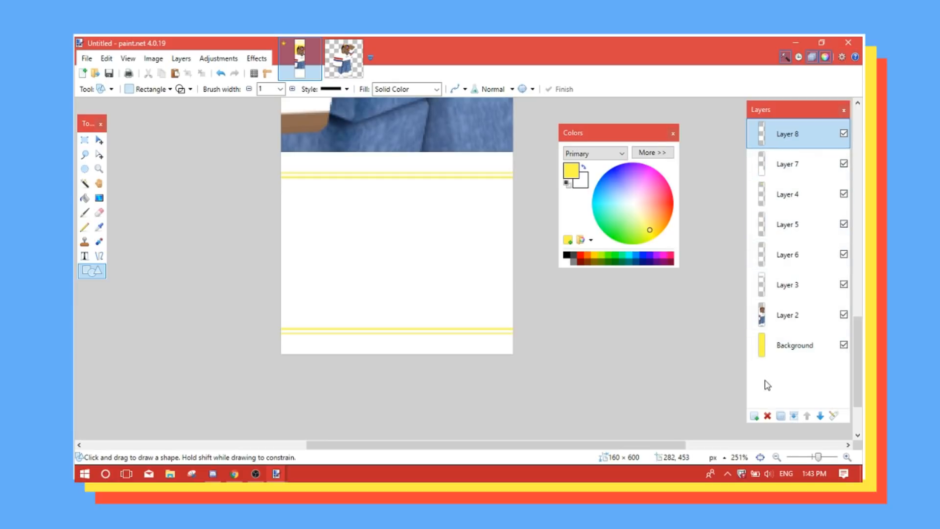
- Add a layer above Layer 8 and start a text entry near the top of the bottom band in Arial
{"action": "left_click", "coordinate": [755, 415]}
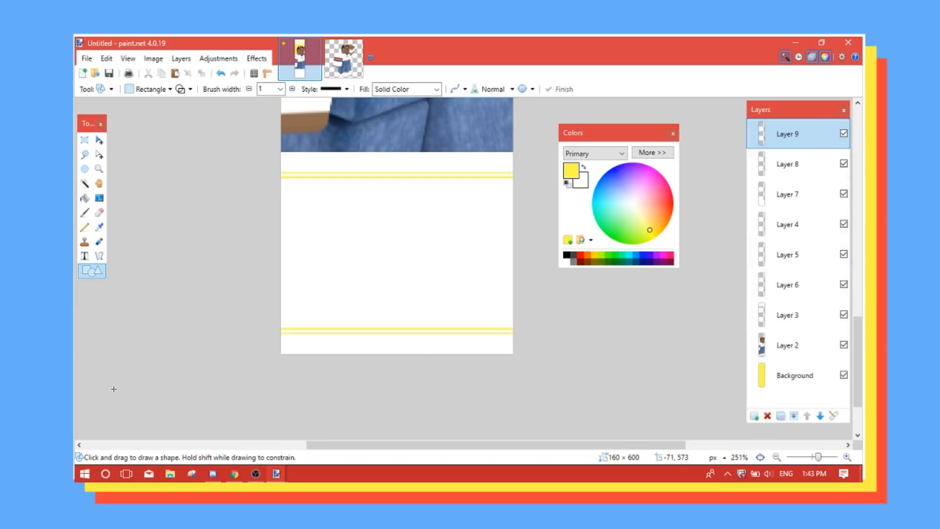
{"action": "left_click", "coordinate": [327, 197]}
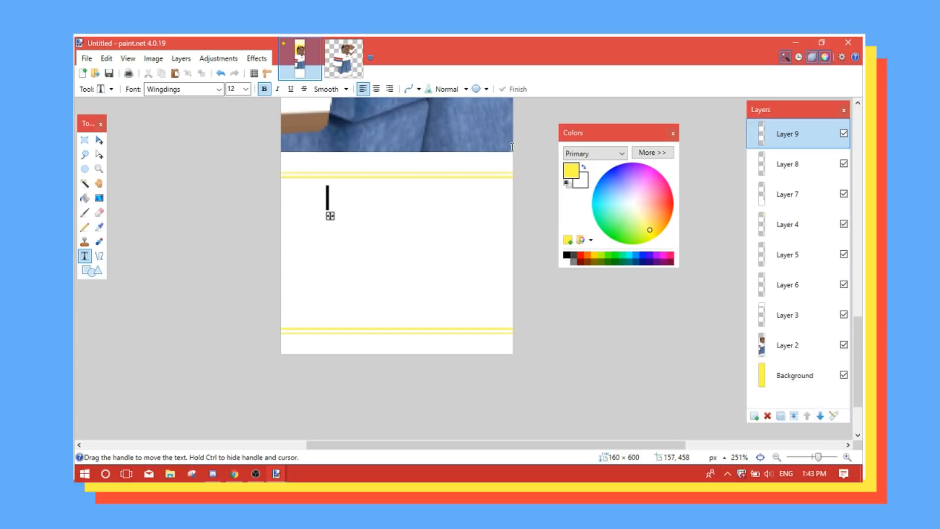
{"action": "left_click", "coordinate": [218, 89]}
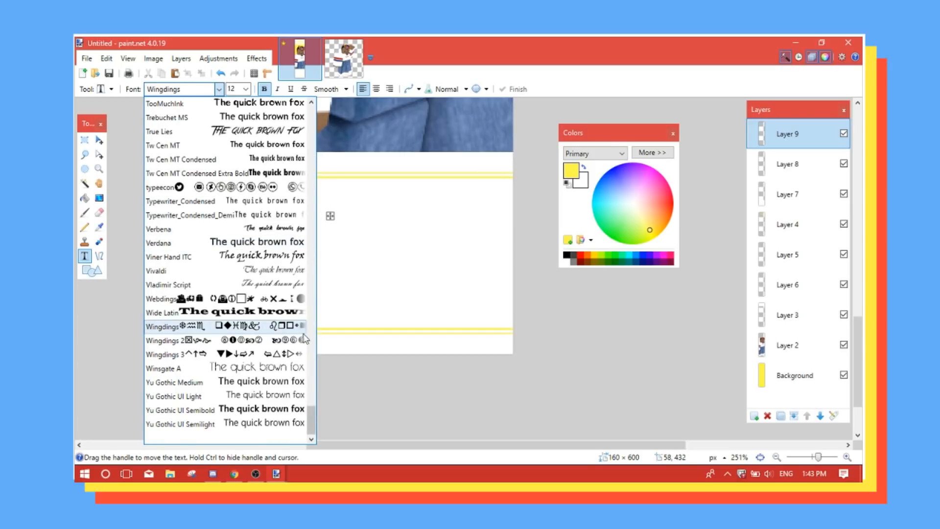
{"action": "left_click_drag", "start_coordinate": [307, 410], "coordinate": [316, 118]}
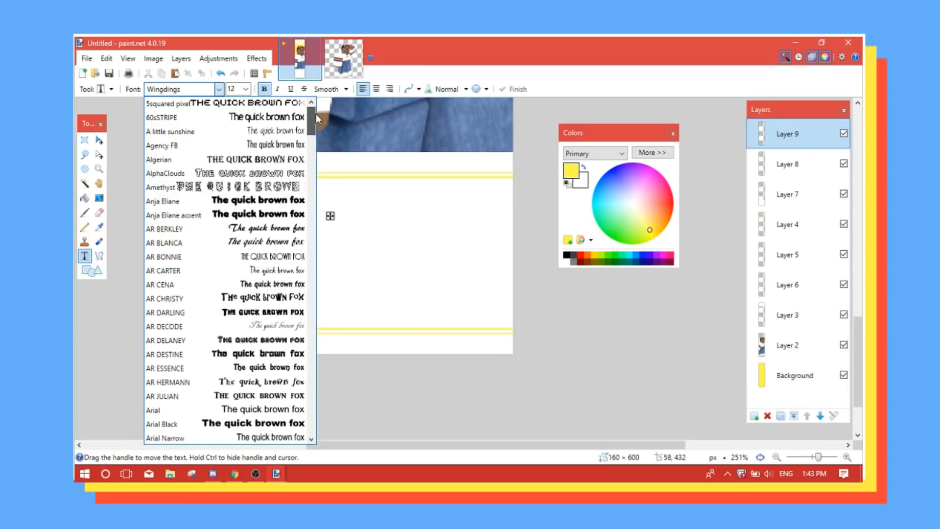
{"action": "left_click", "coordinate": [158, 382]}
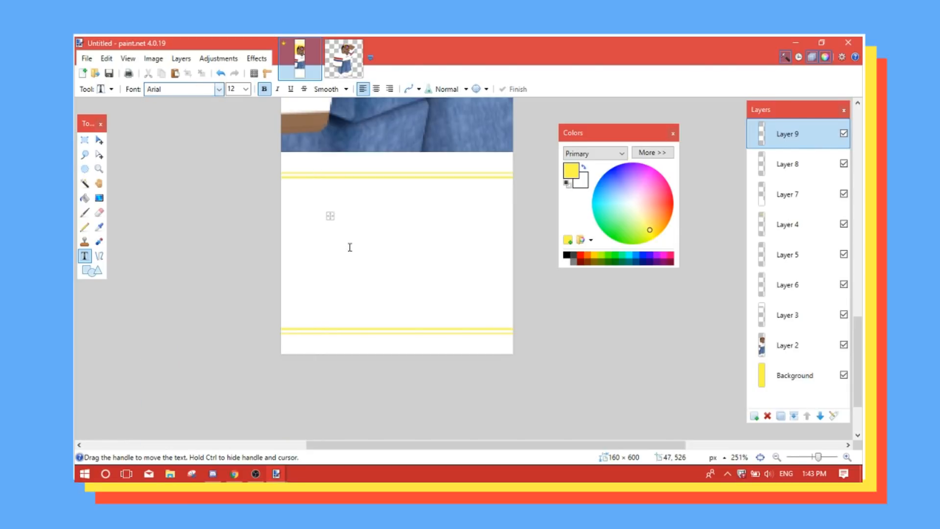
{"action": "key", "text": "Caps_Lock"}
{"action": "type", "text": "B"}
{"action": "key", "text": "Caps_Lock"}
{"action": "type", "text": "uy"}
{"action": "key", "text": "BackSpace"}
{"action": "key", "text": "BackSpace"}
{"action": "key", "text": "BackSpace"}
{"action": "key", "text": "Caps_Lock"}
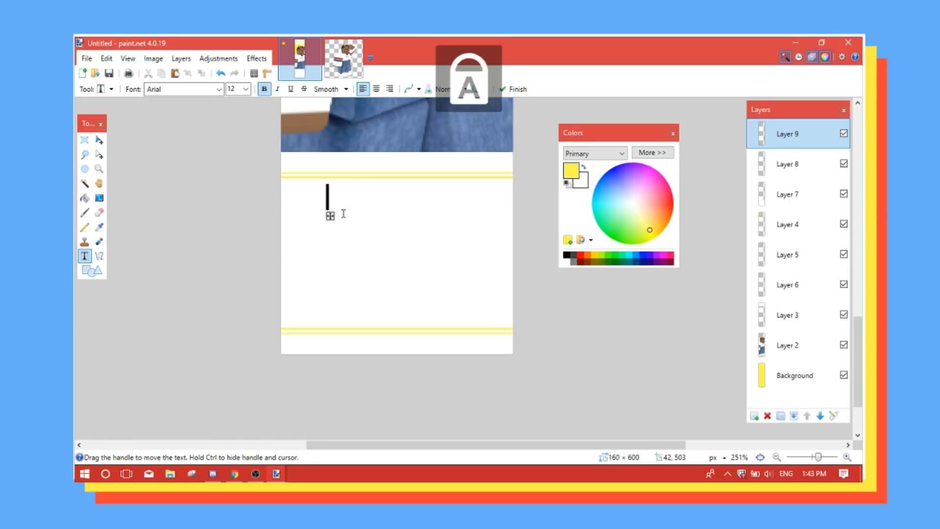
- Enter the text "Rainbow Shirt" in the bottom band, move it slightly, and compare it with the header
{"action": "type", "text": "R"}
{"action": "key", "text": "Caps_Lock"}
{"action": "type", "text": "ainbow"}
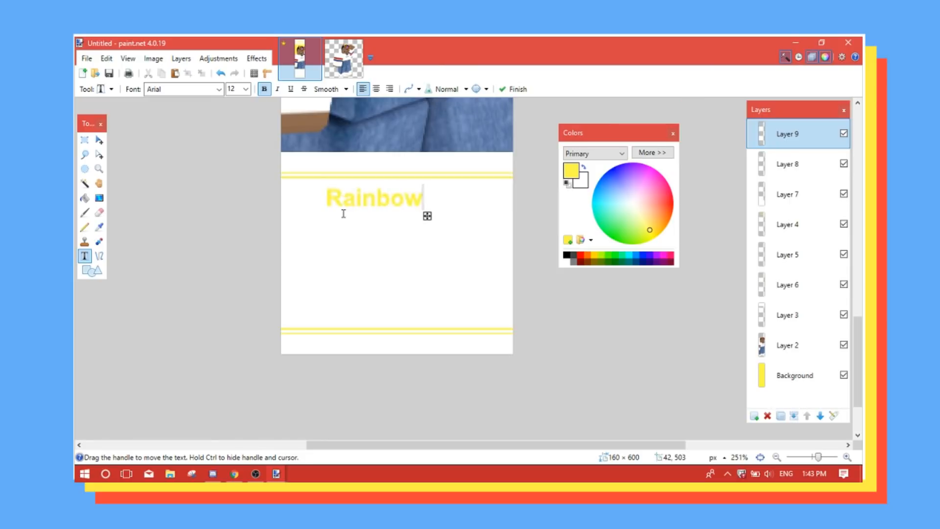
{"action": "key", "text": "Caps_Lock"}
{"action": "type", "text": "S"}
{"action": "key", "text": "Caps_Lock"}
{"action": "type", "text": "hirt"}
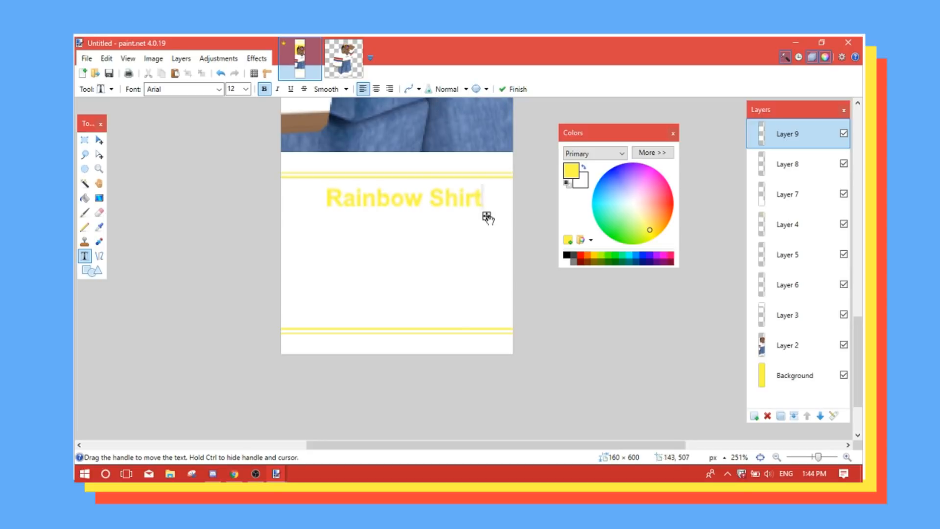
{"action": "left_click_drag", "start_coordinate": [487, 216], "coordinate": [484, 225]}
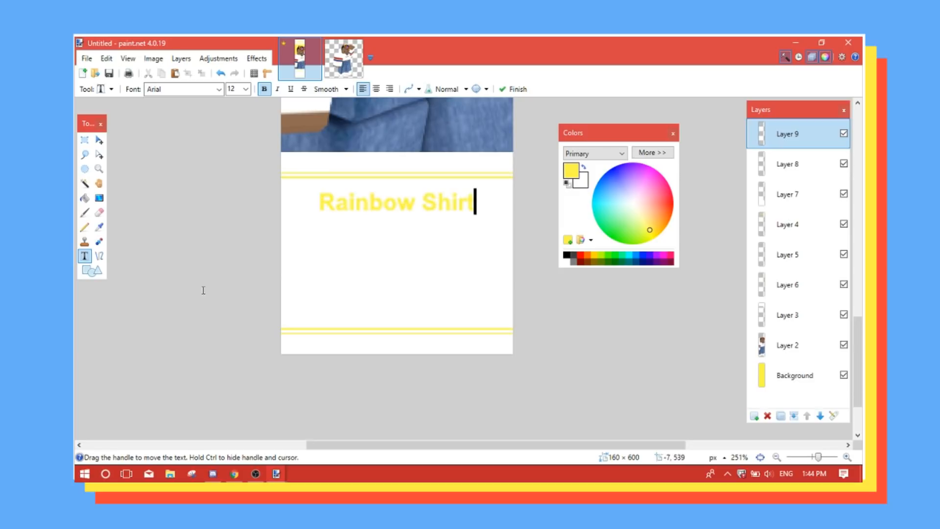
{"action": "scroll", "coordinate": [281, 133], "scroll_direction": "up", "scroll_amount": 3}
{"action": "scroll", "coordinate": [449, 226], "scroll_direction": "up", "scroll_amount": 3}
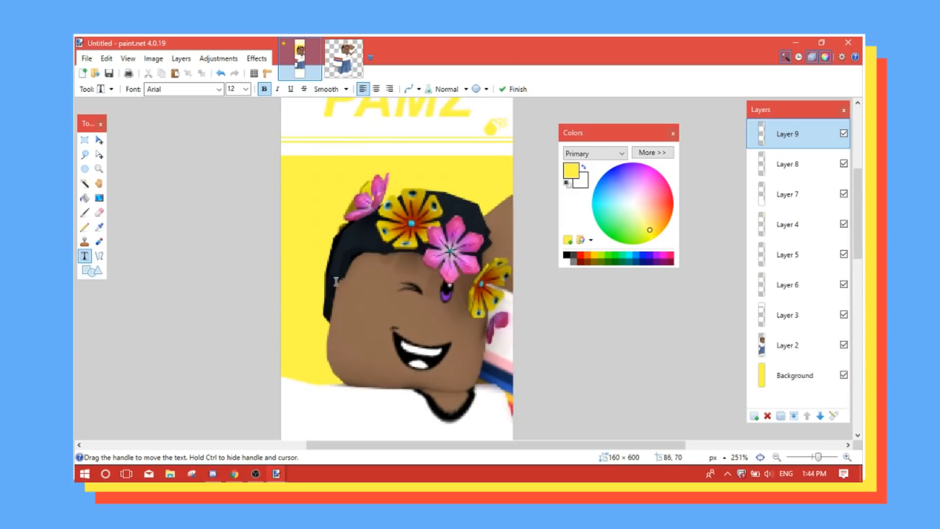
{"action": "scroll", "coordinate": [441, 294], "scroll_direction": "down", "scroll_amount": 12}
{"action": "scroll", "coordinate": [439, 312], "scroll_direction": "up", "scroll_amount": 2}
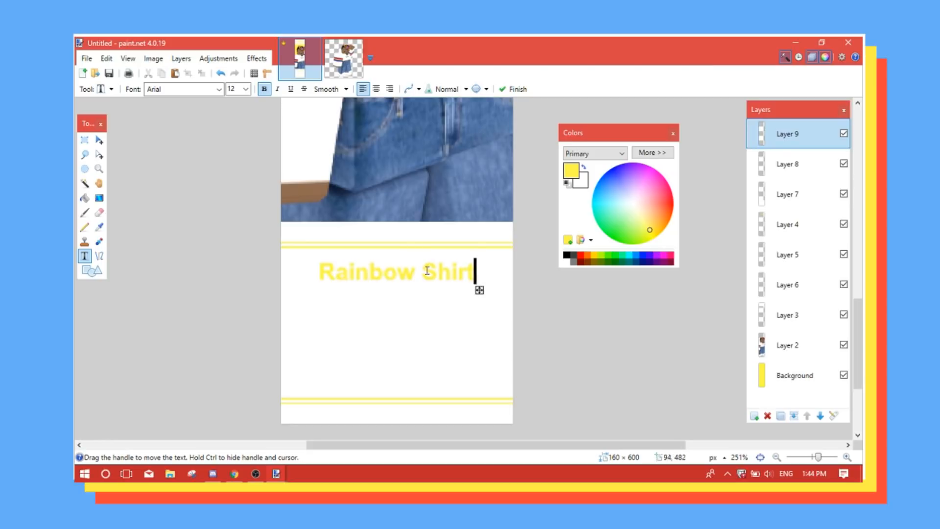
- Make the bottom band's text read "BUY NOW" in italics and shift it toward the band's horizontal centre
{"action": "key", "text": "BackSpace"}
{"action": "key", "text": "BackSpace"}
{"action": "key", "text": "BackSpace"}
{"action": "key", "text": "BackSpace"}
{"action": "key", "text": "BackSpace"}
{"action": "key", "text": "BackSpace"}
{"action": "key", "text": "BackSpace"}
{"action": "key", "text": "BackSpace"}
{"action": "key", "text": "BackSpace"}
{"action": "key", "text": "BackSpace"}
{"action": "key", "text": "BackSpace"}
{"action": "key", "text": "BackSpace"}
{"action": "key", "text": "BackSpace"}
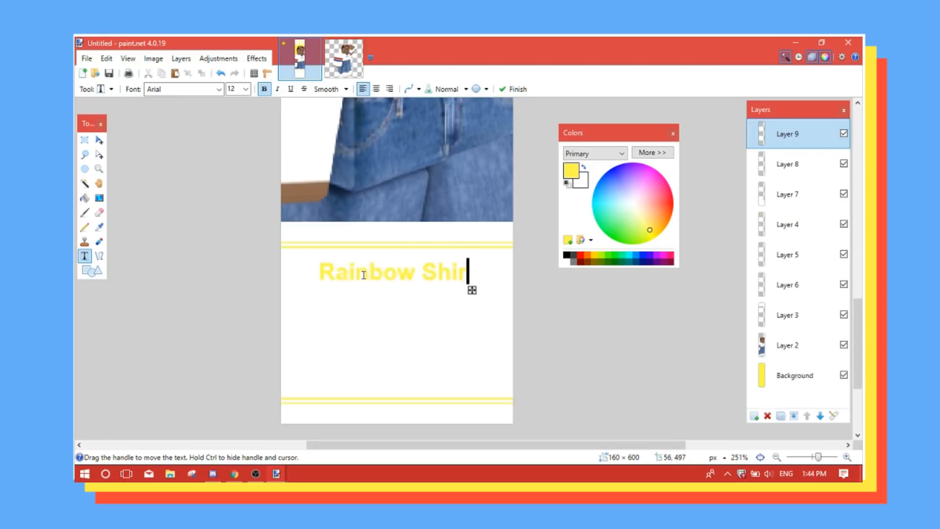
{"action": "key", "text": "Caps_Lock"}
{"action": "type", "text": "BU"}
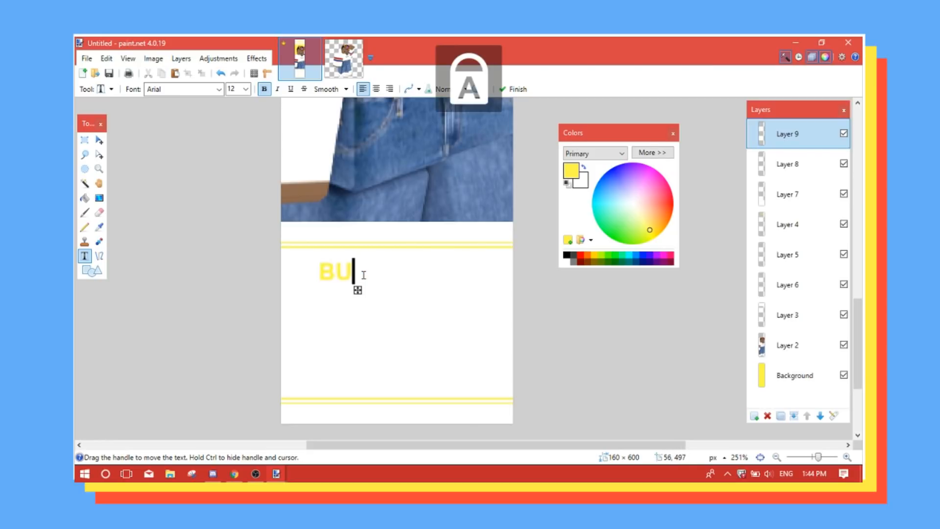
{"action": "key", "text": "BackSpace"}
{"action": "type", "text": "UY NOW"}
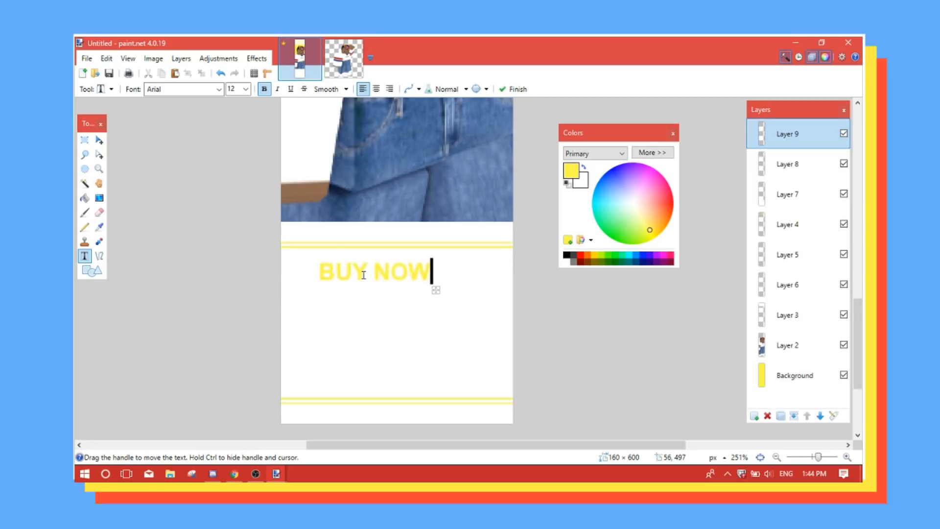
{"action": "key", "text": "ctrl+i"}
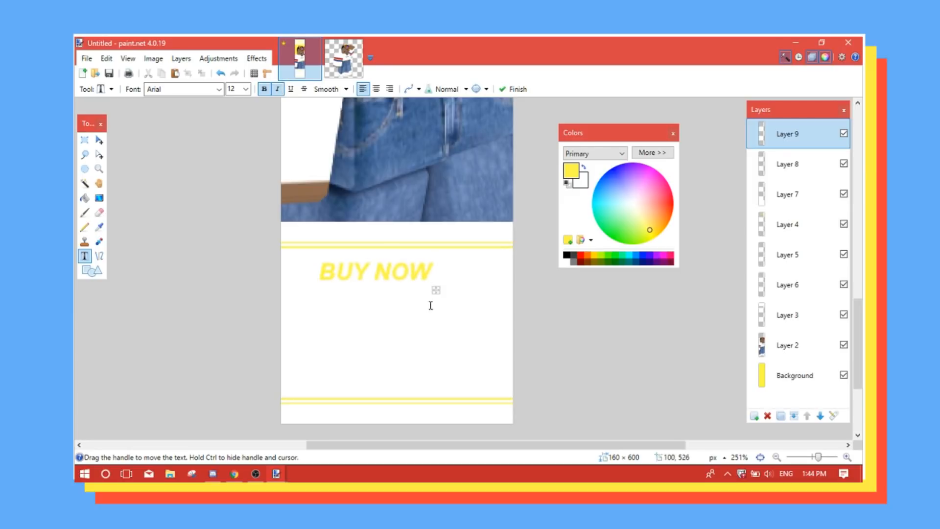
{"action": "left_click_drag", "start_coordinate": [436, 290], "coordinate": [457, 294]}
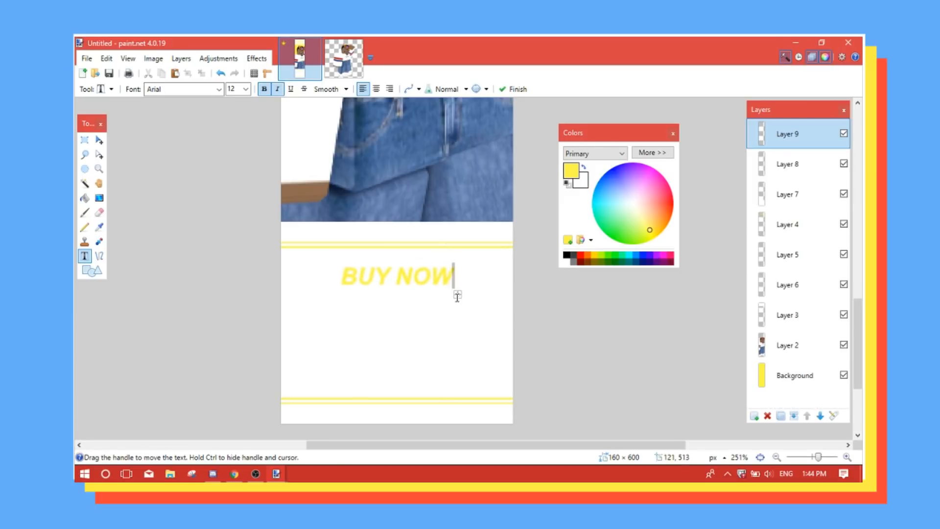
- Add a second line reading "ONLY 5$" below "BUY NOW"
{"action": "key", "text": "Return"}
{"action": "type", "text": "d"}
{"action": "key", "text": "Caps_Lock"}
{"action": "type", "text": "O"}
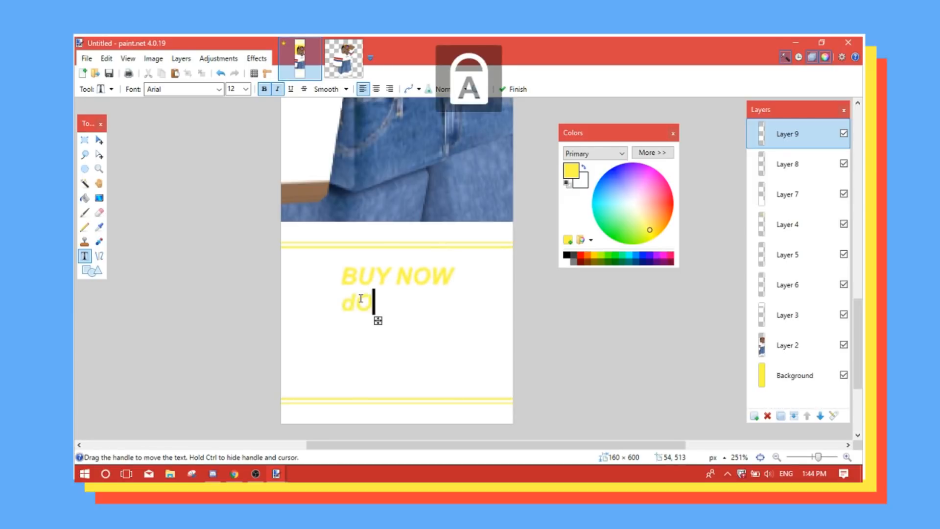
{"action": "key", "text": "BackSpace"}
{"action": "key", "text": "BackSpace"}
{"action": "key", "text": "Caps_Lock"}
{"action": "type", "text": "Fo"}
{"action": "key", "text": "BackSpace"}
{"action": "key", "text": "BackSpace"}
{"action": "key", "text": "Caps_Lock"}
{"action": "type", "text": "o"}
{"action": "key", "text": "BackSpace"}
{"action": "key", "text": "Caps_Lock"}
{"action": "type", "text": "ONLY 5"}
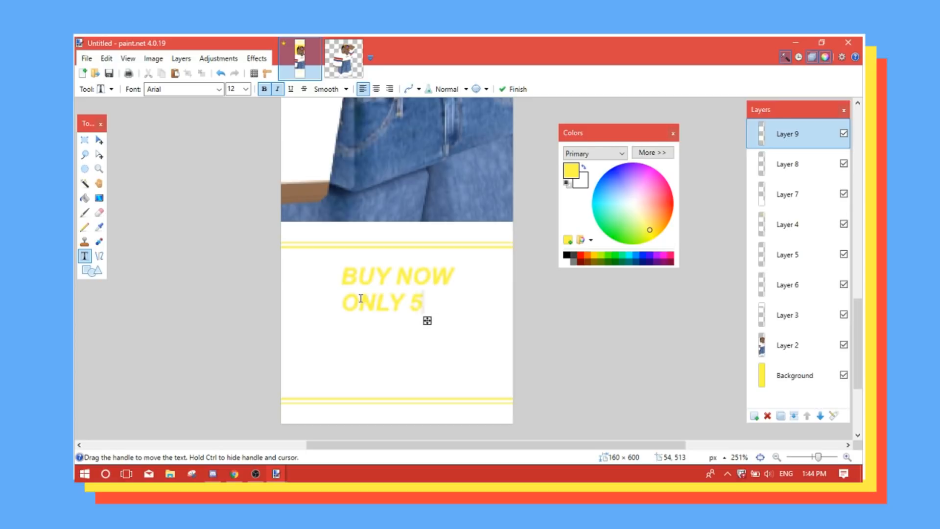
{"action": "type", "text": "$"}
- Insert "FOR" at the start of the second line so that it reads "FOR ONLY 5$"
{"action": "left_click", "coordinate": [337, 302]}
{"action": "type", "text": "FIR"}
{"action": "key", "text": "BackSpace"}
{"action": "key", "text": "BackSpace"}
{"action": "key", "text": "BackSpace"}
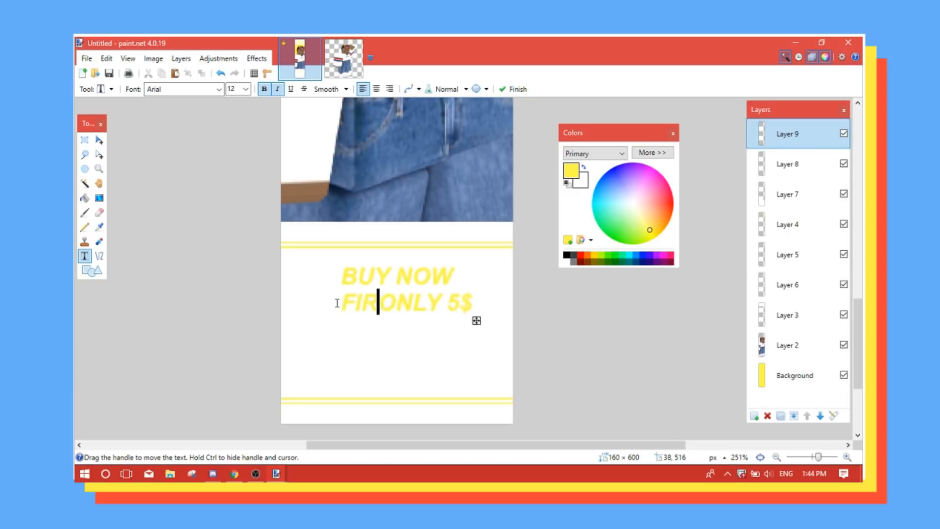
{"action": "type", "text": "OR"}
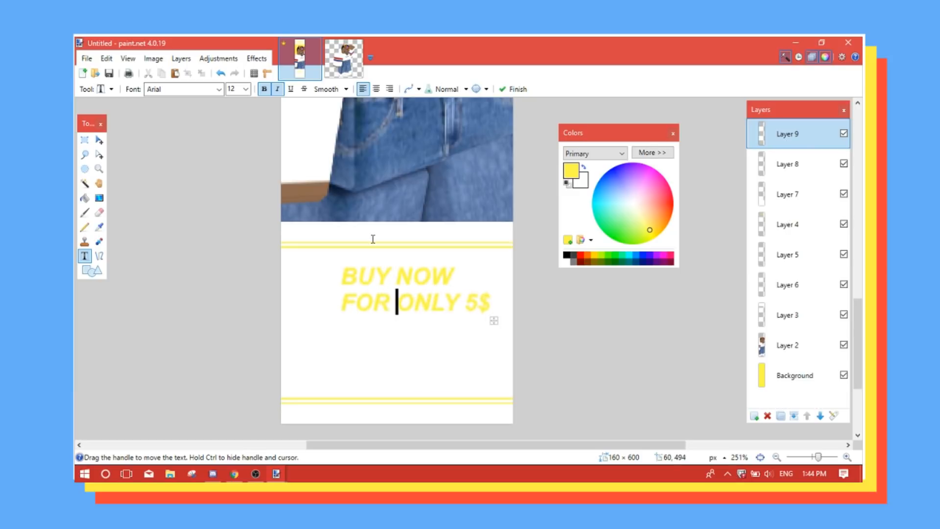
- Center-align the two text lines lower in the bottom band and set their font size to 14
{"action": "left_click", "coordinate": [376, 89]}
{"action": "left_click_drag", "start_coordinate": [419, 321], "coordinate": [475, 355]}
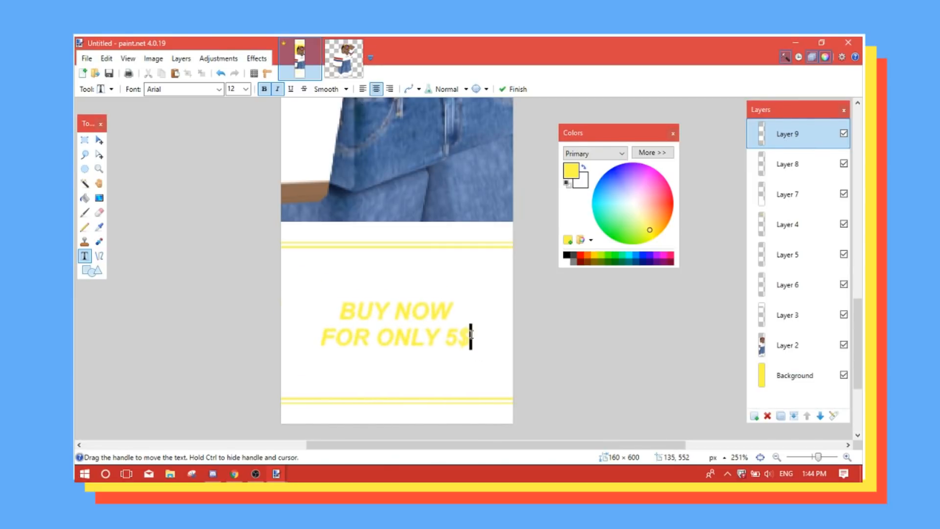
{"action": "scroll", "coordinate": [240, 91], "scroll_direction": "down", "scroll_amount": 3}
{"action": "scroll", "coordinate": [241, 91], "scroll_direction": "up", "scroll_amount": 2}
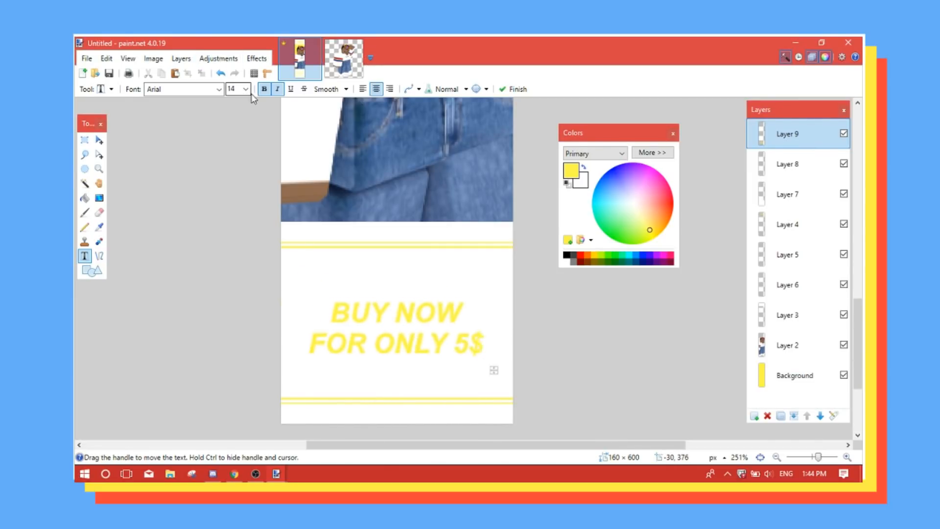
{"action": "scroll", "coordinate": [249, 93], "scroll_direction": "down", "scroll_amount": 1}
{"action": "scroll", "coordinate": [243, 93], "scroll_direction": "down", "scroll_amount": 1}
- Fine-tune the text's position so it sits centred between the upper and lower double lines of the bottom band
{"action": "left_click_drag", "start_coordinate": [487, 362], "coordinate": [489, 353]}
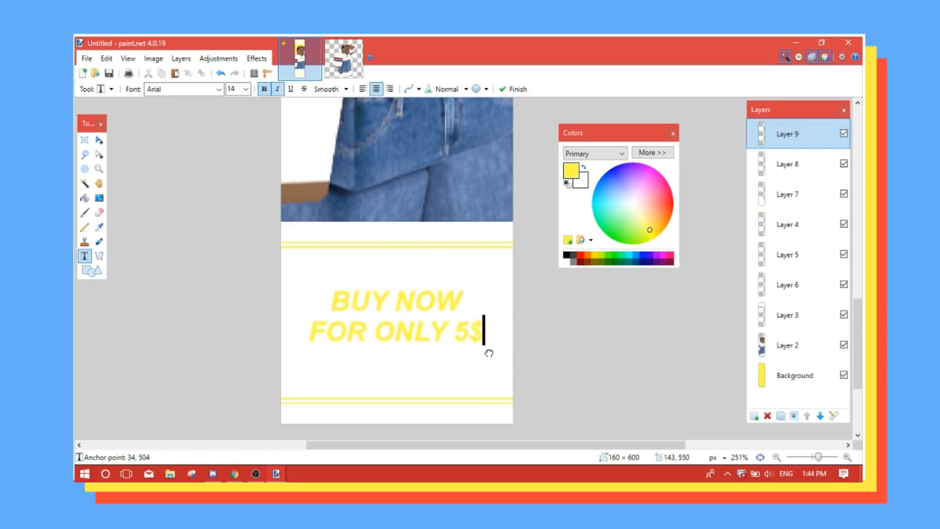
{"action": "scroll", "coordinate": [489, 353], "scroll_direction": "down", "scroll_amount": 5}
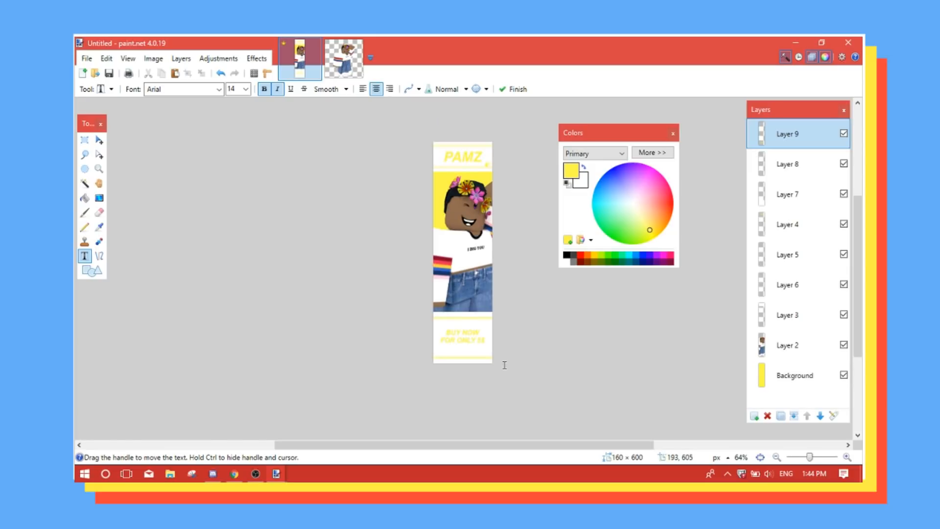
{"action": "scroll", "coordinate": [504, 365], "scroll_direction": "up", "scroll_amount": 7}
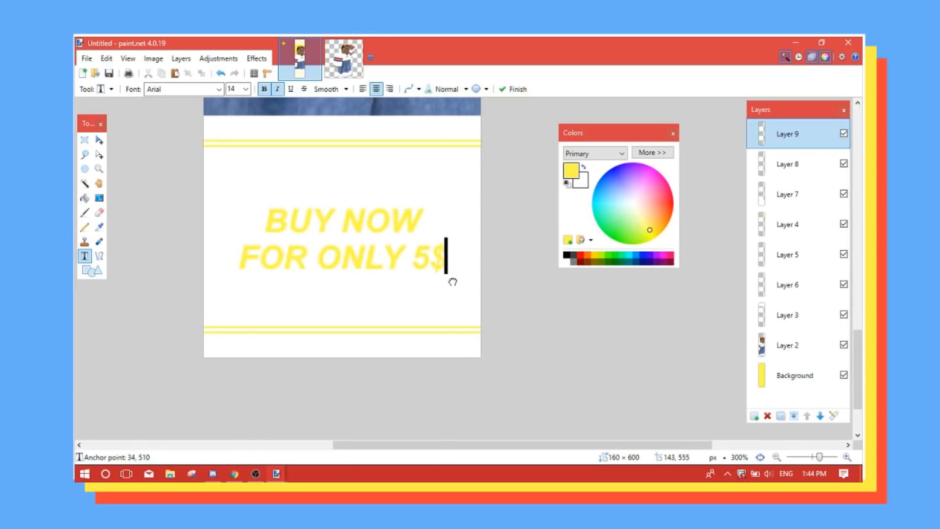
{"action": "left_click", "coordinate": [437, 260]}
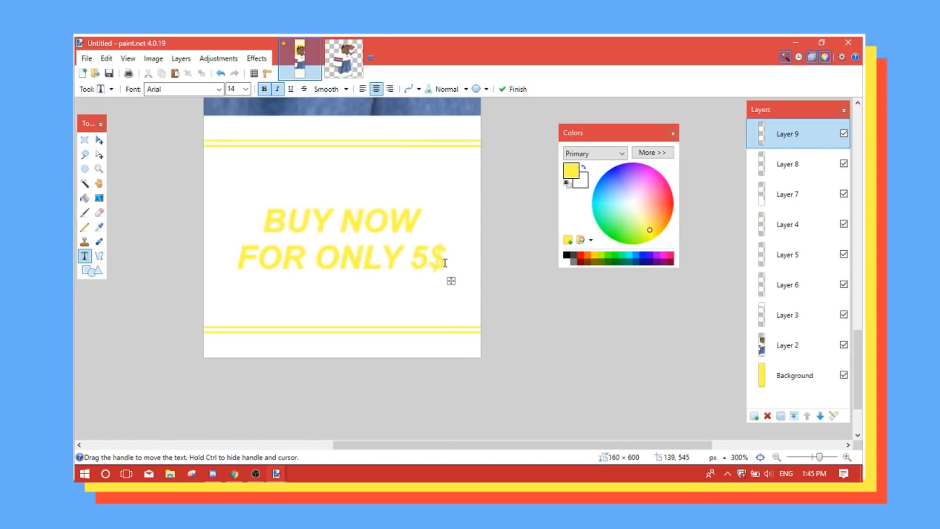
{"action": "left_click_drag", "start_coordinate": [451, 280], "coordinate": [452, 281]}
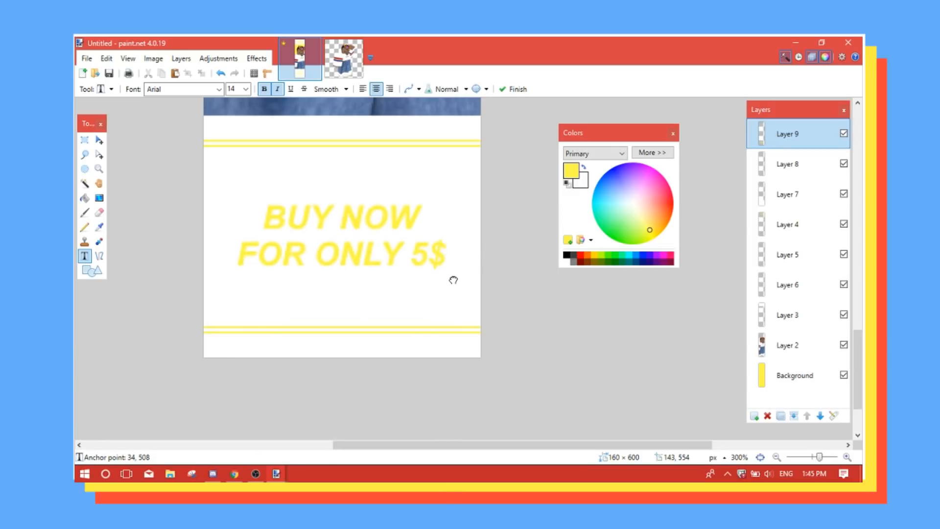
{"action": "left_click_drag", "start_coordinate": [452, 280], "coordinate": [451, 280]}
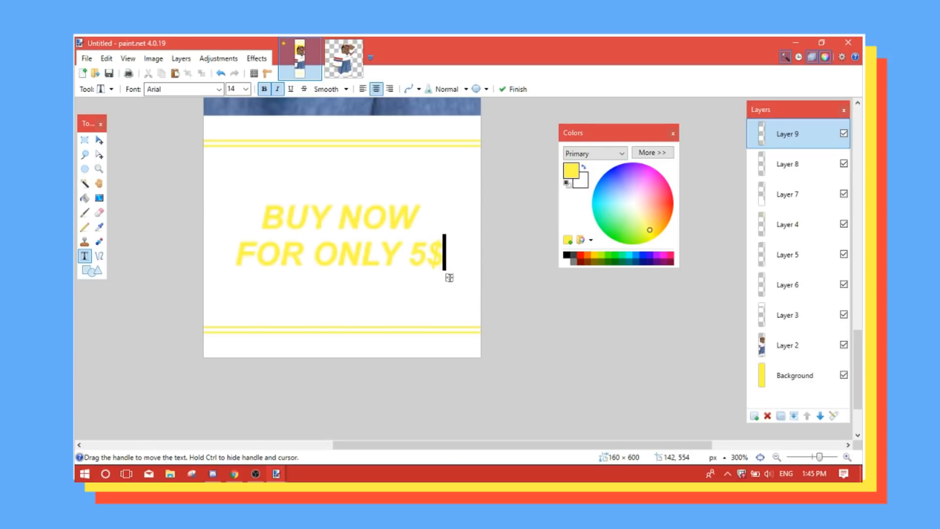
- Draw a yellow outline rectangle about 19 × 1 px under "5$" as an underline and finish it
{"action": "left_click", "coordinate": [84, 141]}
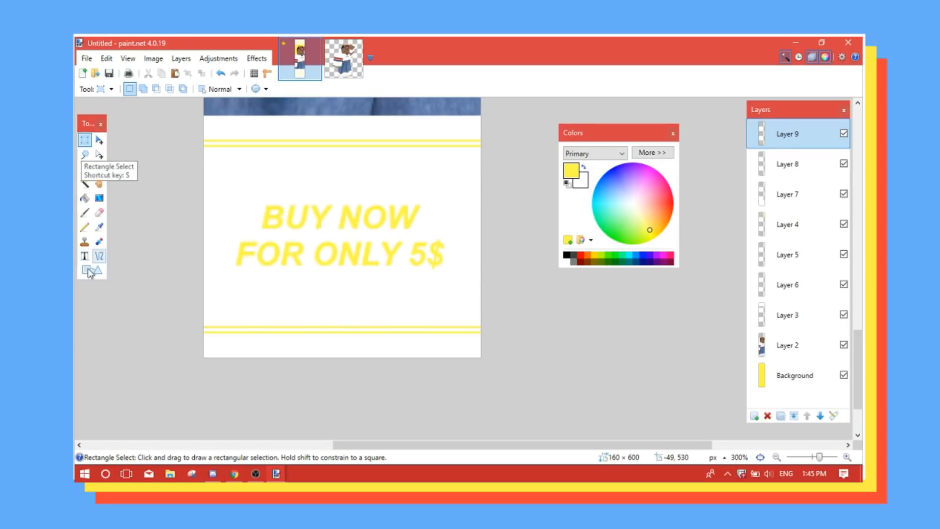
{"action": "left_click", "coordinate": [100, 255]}
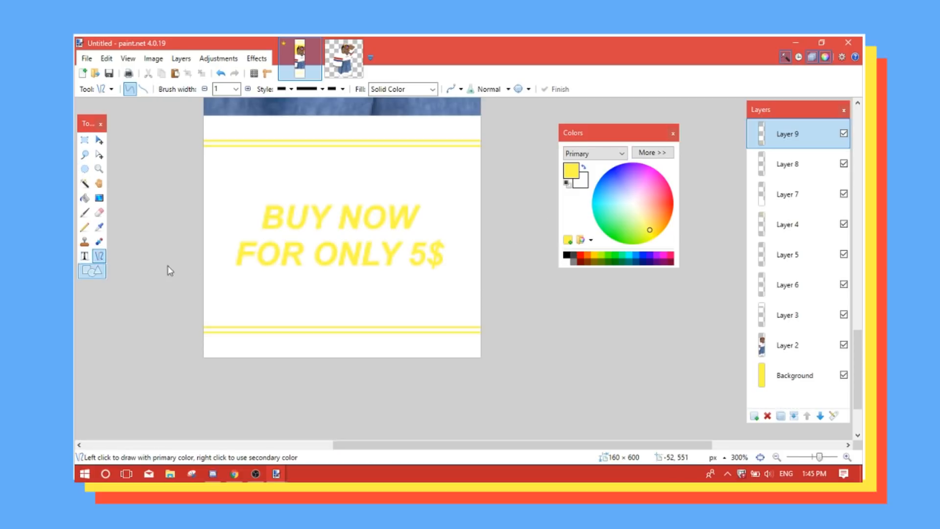
{"action": "key", "text": "o"}
{"action": "scroll", "coordinate": [410, 262], "scroll_direction": "up", "scroll_amount": 2}
{"action": "left_click_drag", "start_coordinate": [365, 279], "coordinate": [417, 277]}
{"action": "scroll", "coordinate": [441, 277], "scroll_direction": "down", "scroll_amount": 5}
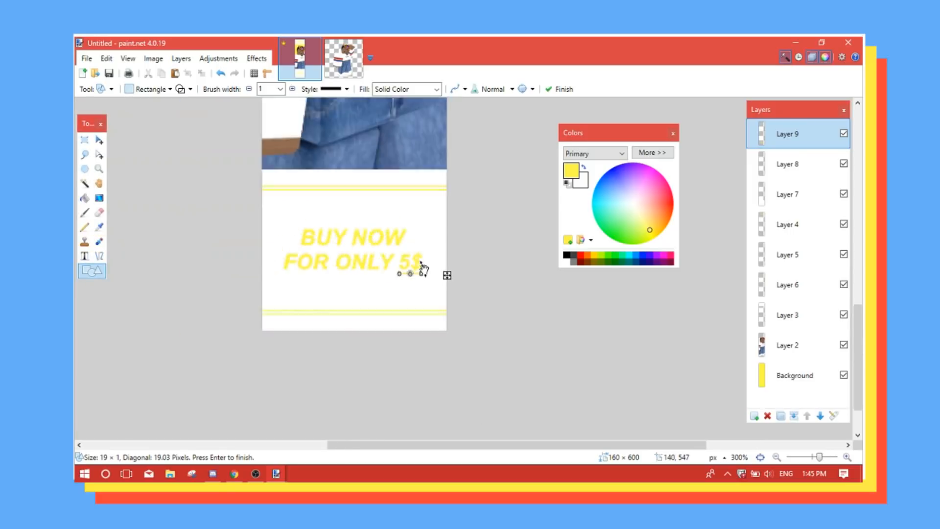
{"action": "key", "text": "Return"}
- Examine the underlined text in the bottom band close up and against the rest of the ad
{"action": "scroll", "coordinate": [495, 289], "scroll_direction": "up", "scroll_amount": 3}
{"action": "scroll", "coordinate": [455, 289], "scroll_direction": "up", "scroll_amount": 6}
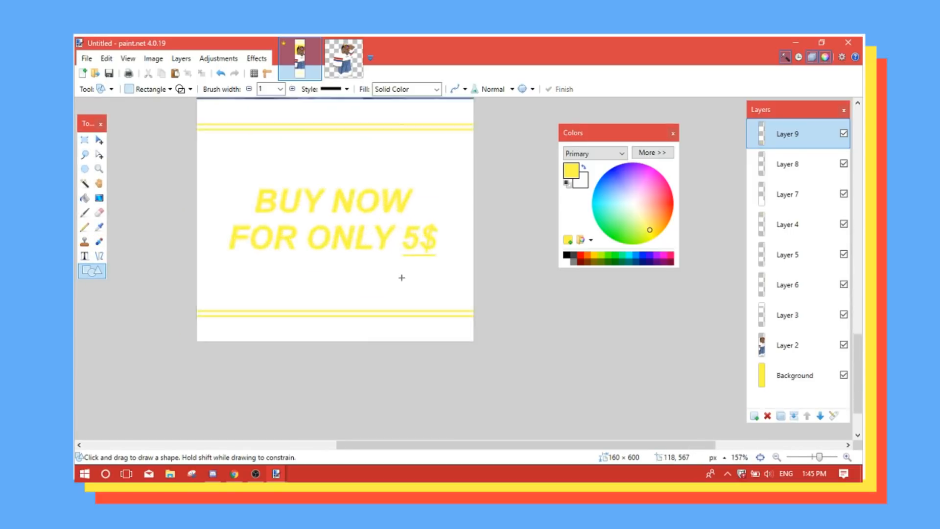
{"action": "scroll", "coordinate": [384, 242], "scroll_direction": "down", "scroll_amount": 5}
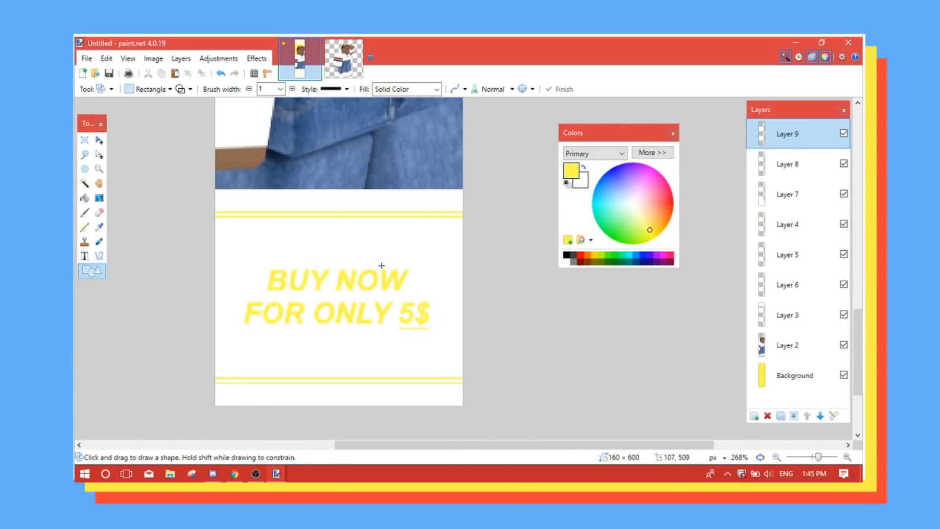
{"action": "scroll", "coordinate": [382, 266], "scroll_direction": "down", "scroll_amount": 5}
{"action": "scroll", "coordinate": [420, 292], "scroll_direction": "up", "scroll_amount": 5}
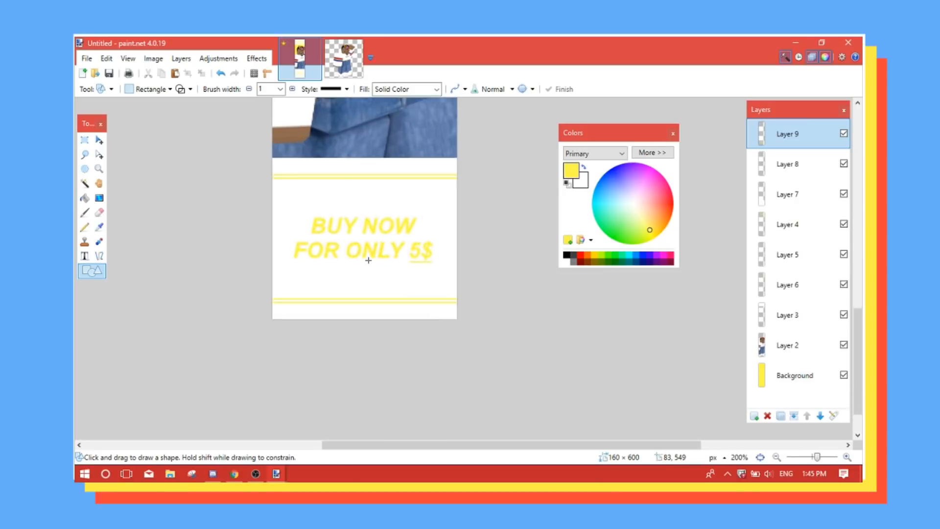
{"action": "scroll", "coordinate": [368, 260], "scroll_direction": "down", "scroll_amount": 4}
{"action": "scroll", "coordinate": [364, 229], "scroll_direction": "up", "scroll_amount": 5}
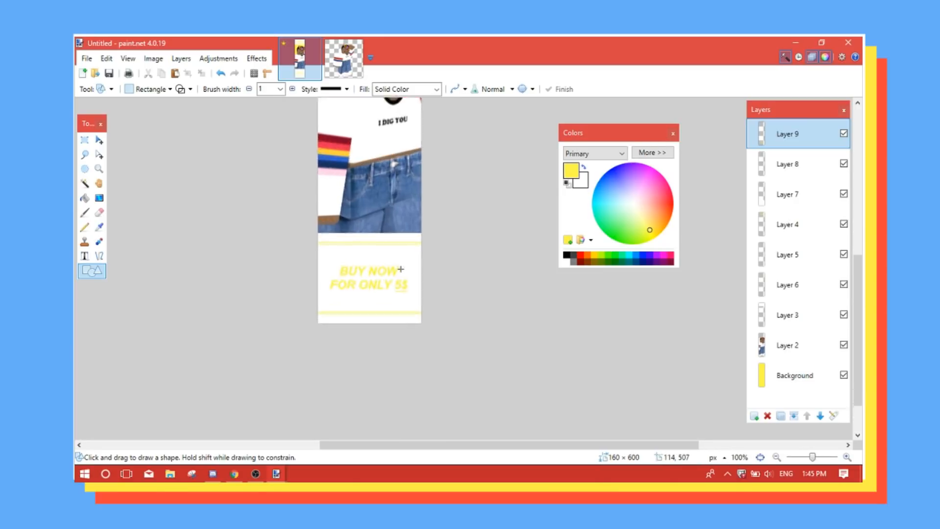
- Examine the bottom band and avatar close up and within the whole ad, and select the avatar layer
{"action": "scroll", "coordinate": [368, 246], "scroll_direction": "down", "scroll_amount": 1}
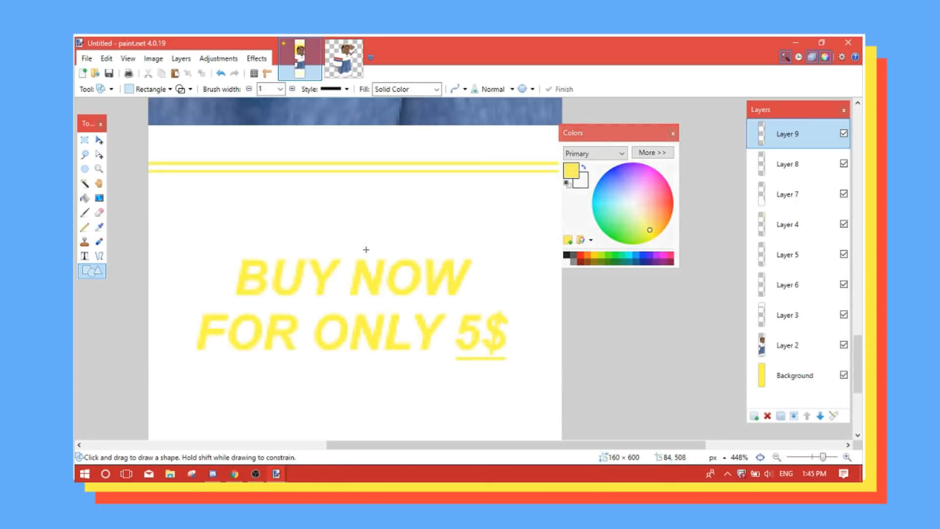
{"action": "scroll", "coordinate": [311, 269], "scroll_direction": "down", "scroll_amount": 5}
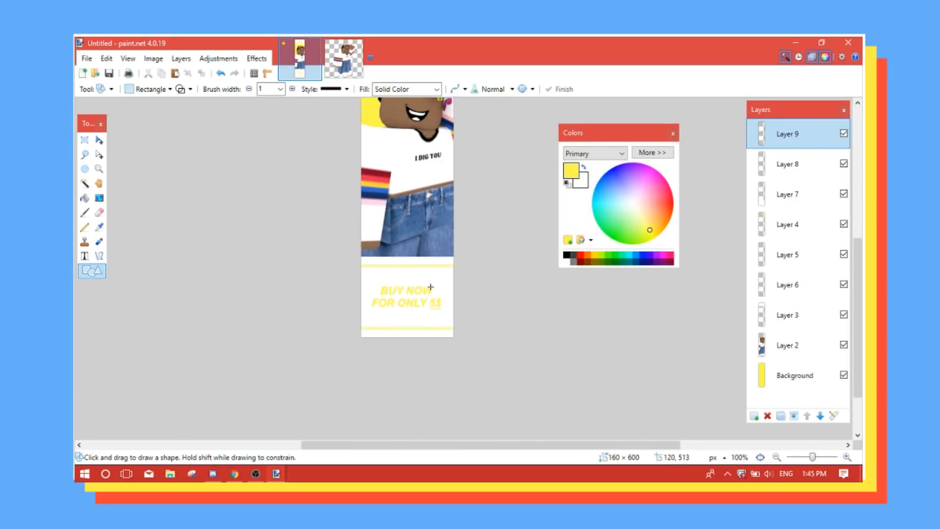
{"action": "scroll", "coordinate": [424, 331], "scroll_direction": "up", "scroll_amount": 4}
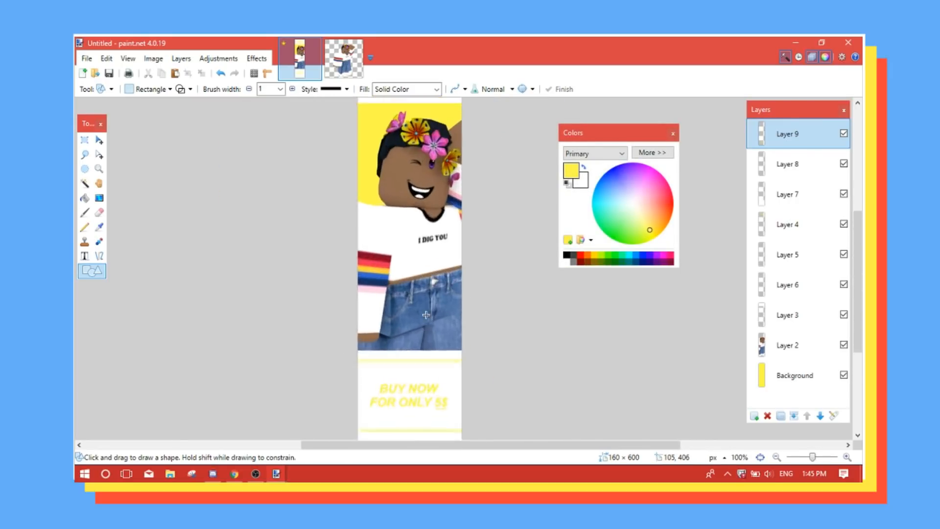
{"action": "scroll", "coordinate": [413, 200], "scroll_direction": "up", "scroll_amount": 2}
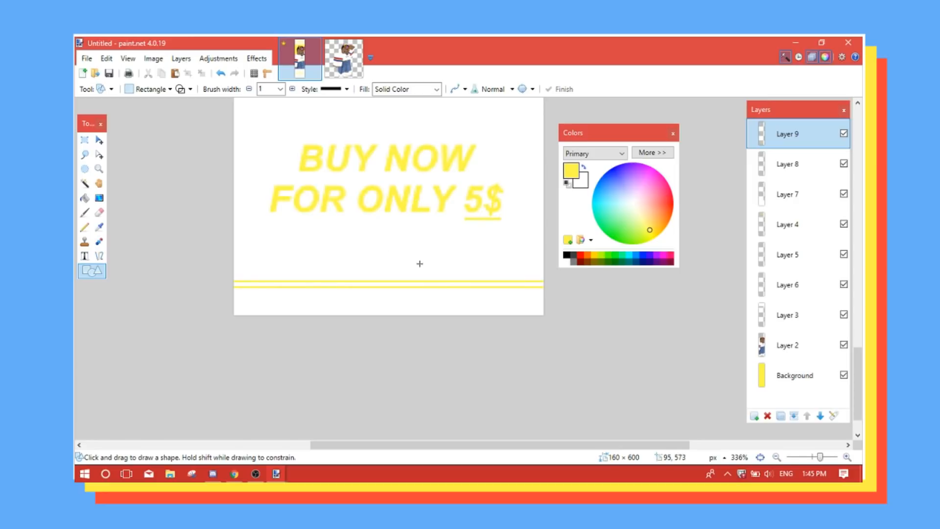
{"action": "scroll", "coordinate": [416, 261], "scroll_direction": "down", "scroll_amount": 5}
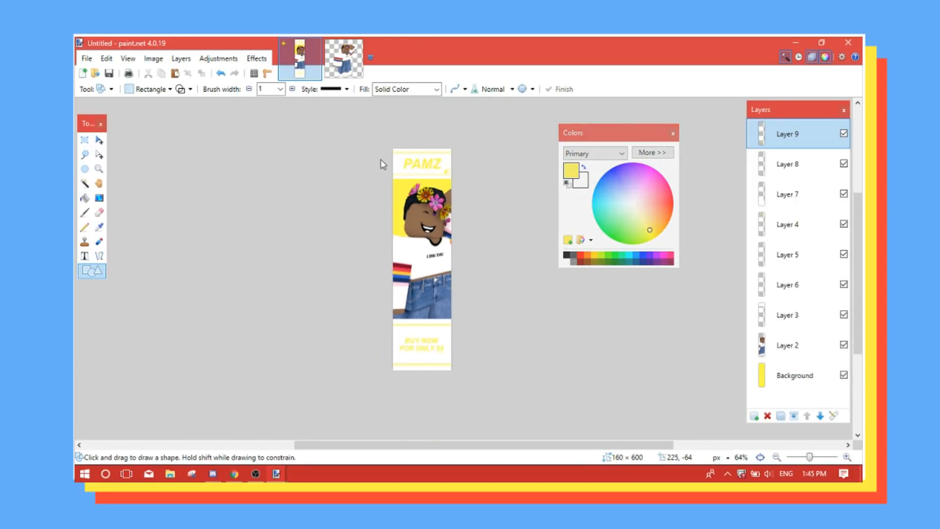
{"action": "scroll", "coordinate": [468, 265], "scroll_direction": "up", "scroll_amount": 3}
{"action": "scroll", "coordinate": [422, 270], "scroll_direction": "down", "scroll_amount": 2}
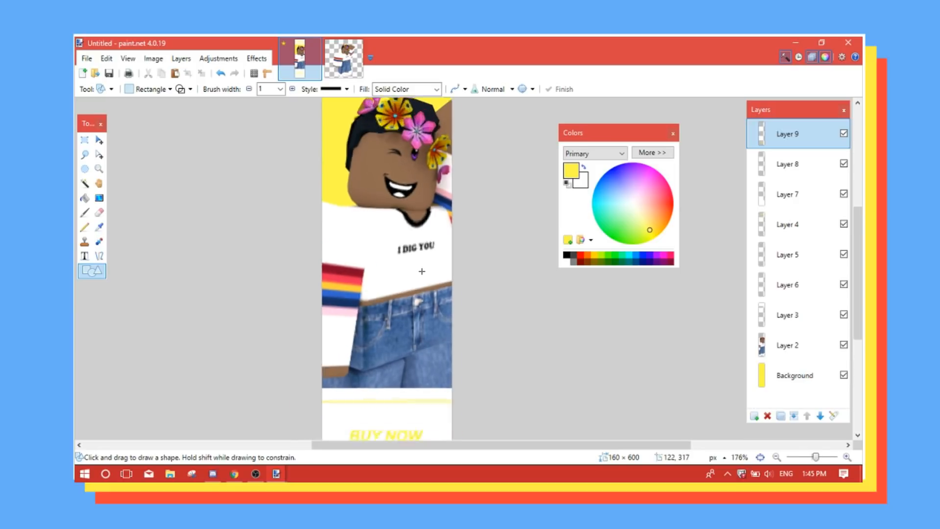
{"action": "left_click", "coordinate": [824, 344]}
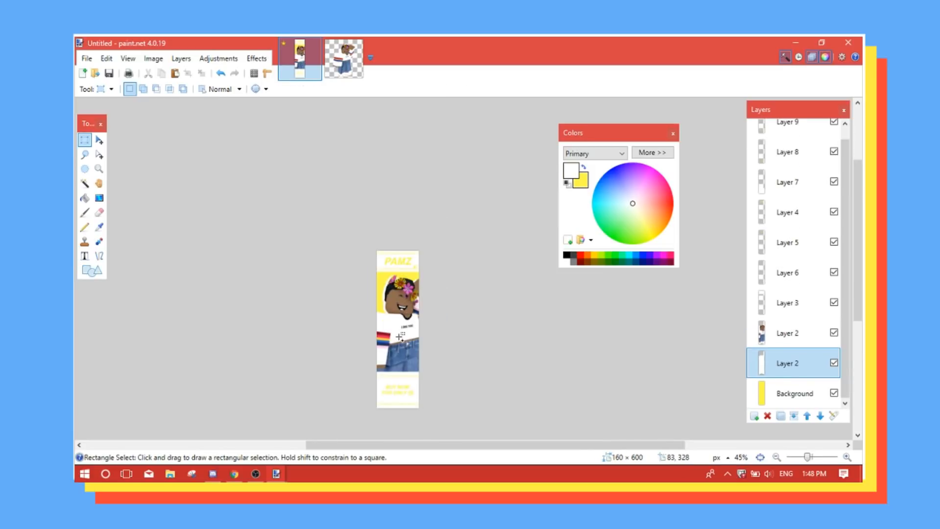
- Check the avatar's white outline, the header and the bottom band at several magnifications against the whole ad
{"action": "scroll", "coordinate": [391, 326], "scroll_direction": "up", "scroll_amount": 3}
{"action": "scroll", "coordinate": [390, 325], "scroll_direction": "down", "scroll_amount": 3}
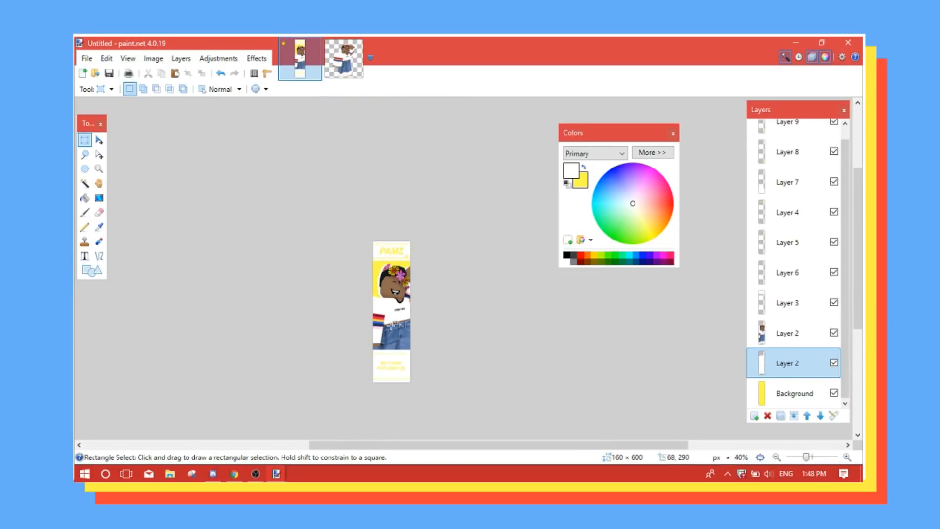
{"action": "scroll", "coordinate": [390, 326], "scroll_direction": "up", "scroll_amount": 5}
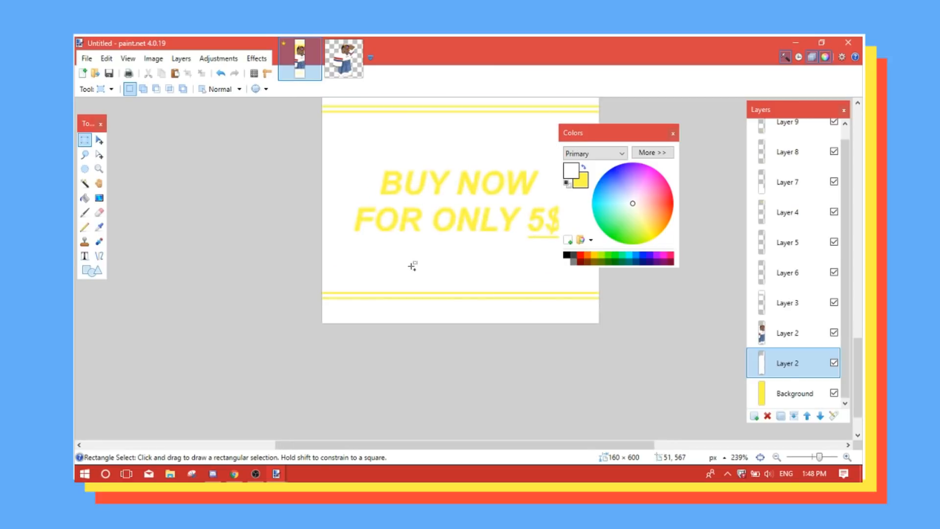
{"action": "scroll", "coordinate": [412, 266], "scroll_direction": "down", "scroll_amount": 5}
{"action": "scroll", "coordinate": [453, 321], "scroll_direction": "up", "scroll_amount": 1}
{"action": "scroll", "coordinate": [459, 300], "scroll_direction": "up", "scroll_amount": 2}
{"action": "scroll", "coordinate": [441, 316], "scroll_direction": "up", "scroll_amount": 3}
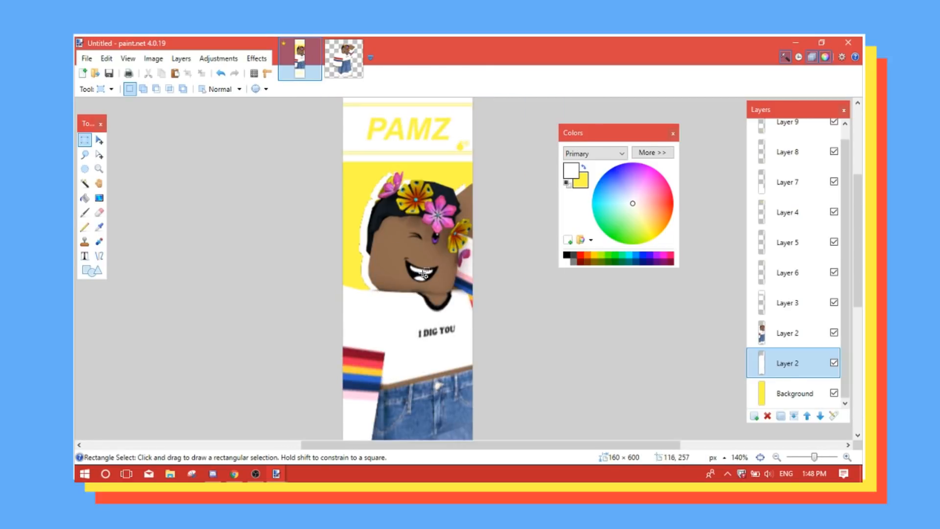
{"action": "scroll", "coordinate": [424, 274], "scroll_direction": "down", "scroll_amount": 4}
{"action": "scroll", "coordinate": [389, 286], "scroll_direction": "up", "scroll_amount": 2}
{"action": "scroll", "coordinate": [385, 289], "scroll_direction": "down", "scroll_amount": 1}
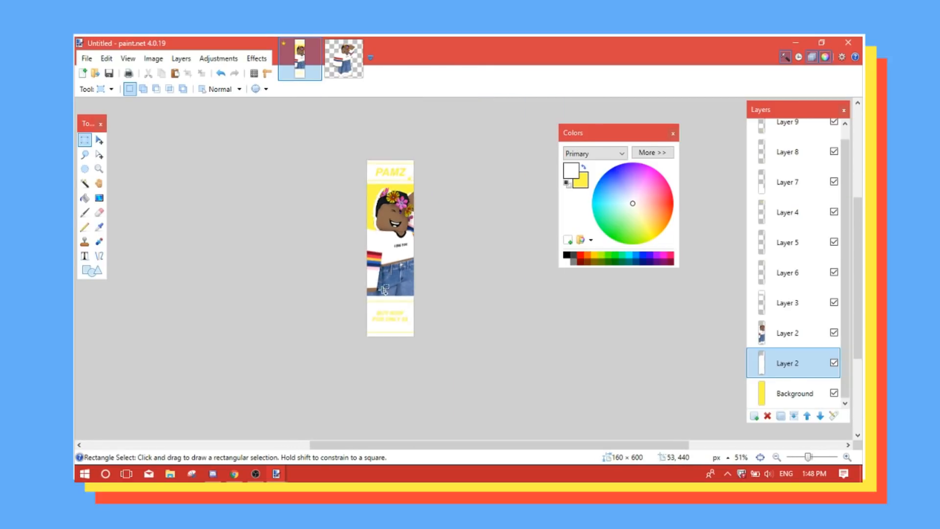
{"action": "scroll", "coordinate": [385, 290], "scroll_direction": "up", "scroll_amount": 1}
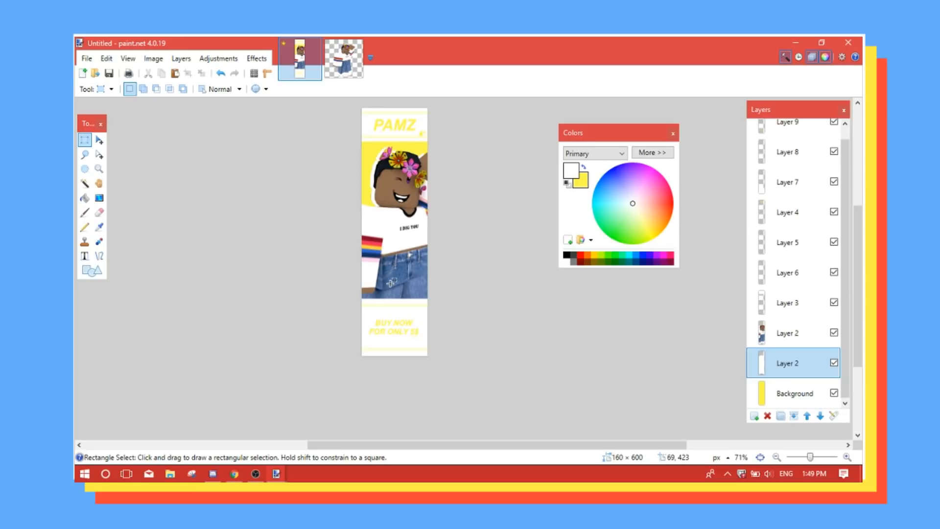
{"action": "scroll", "coordinate": [391, 283], "scroll_direction": "up", "scroll_amount": 3}
{"action": "scroll", "coordinate": [404, 228], "scroll_direction": "down", "scroll_amount": 3}
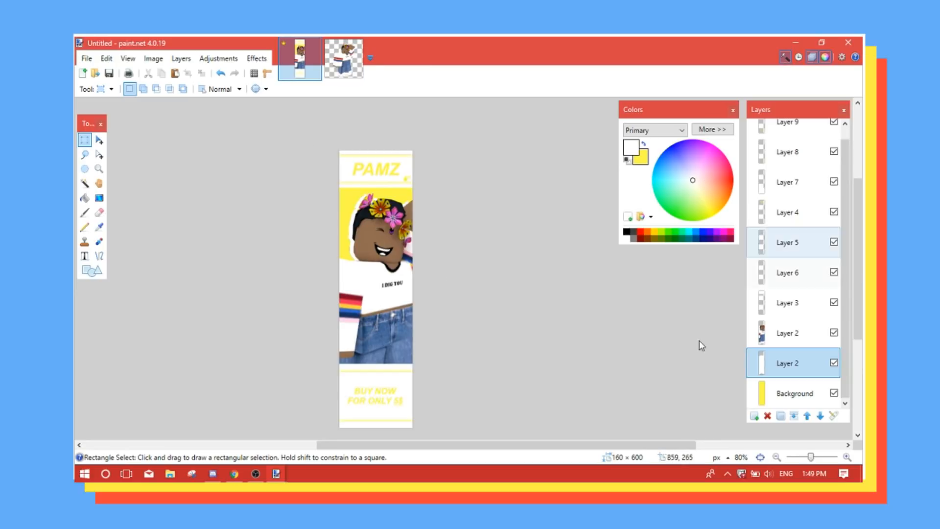
{"action": "scroll", "coordinate": [631, 311], "scroll_direction": "down", "scroll_amount": 3}
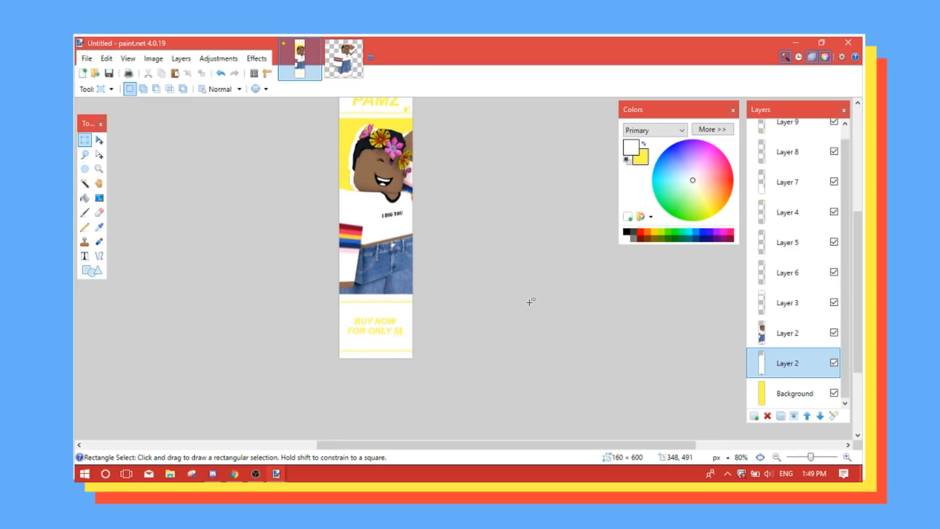
- Merge the white outline layer and the avatar layer above it down into the Background layer
{"action": "left_click", "coordinate": [792, 384]}
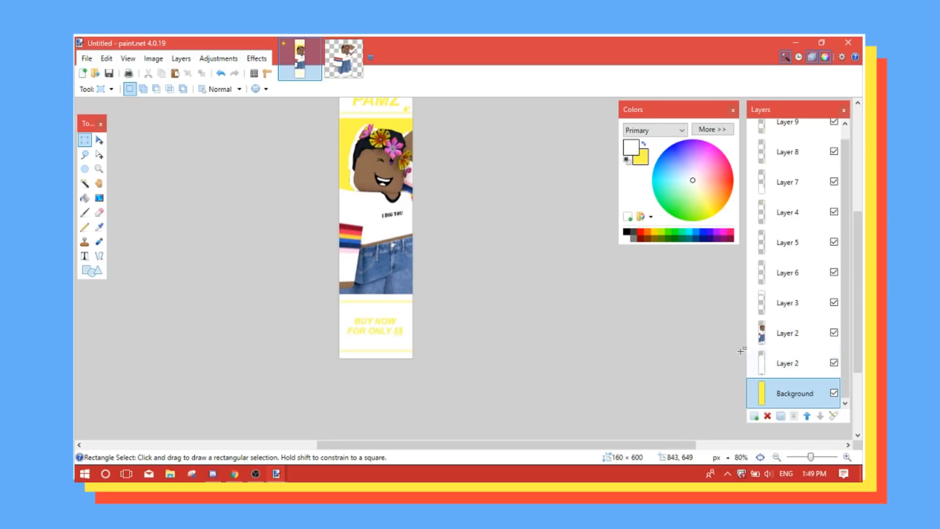
{"action": "left_click", "coordinate": [786, 365]}
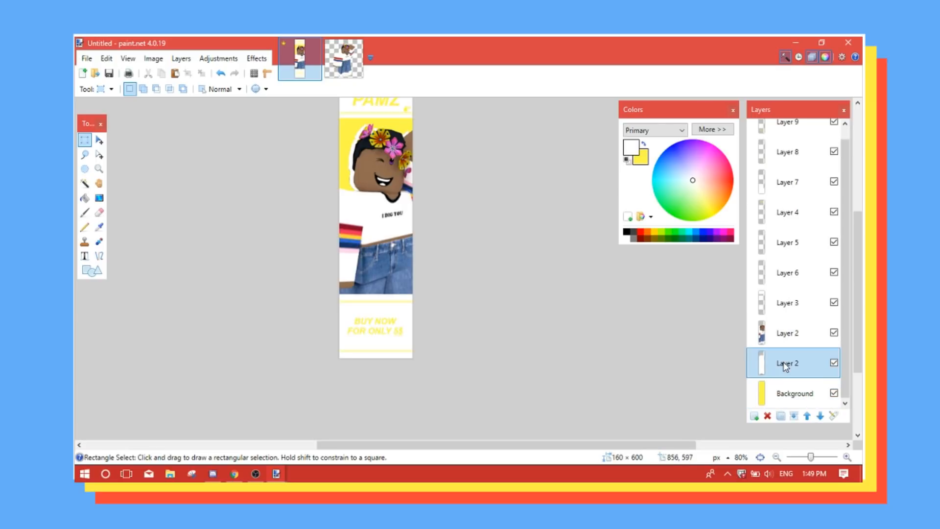
{"action": "left_click", "coordinate": [793, 418]}
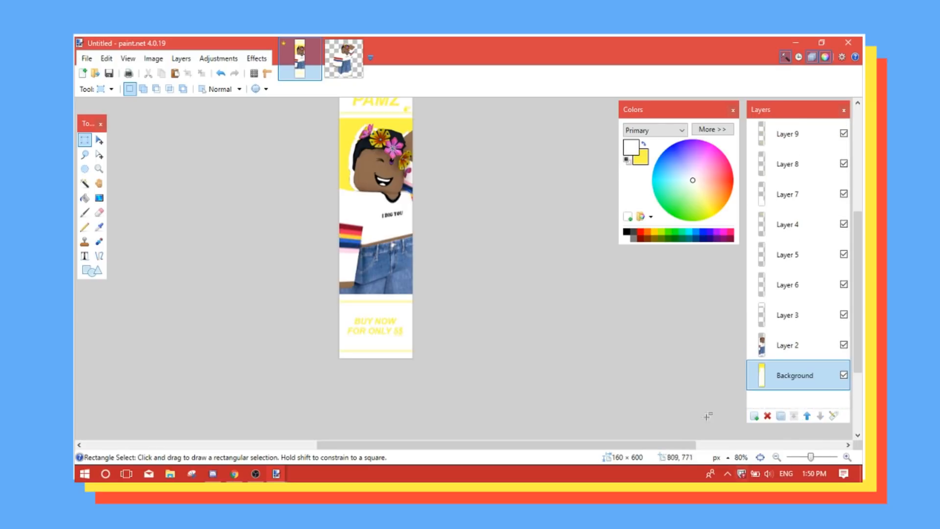
{"action": "left_click", "coordinate": [807, 354]}
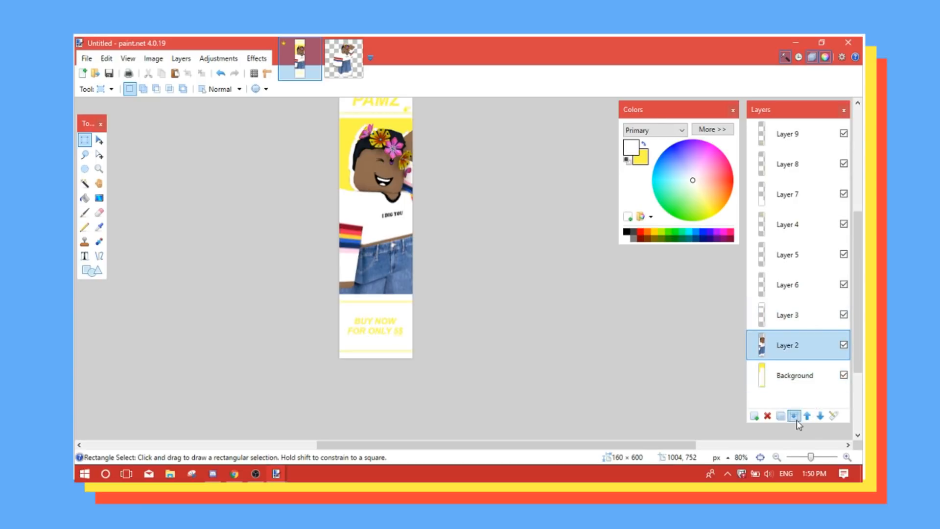
{"action": "left_click", "coordinate": [796, 418]}
- Merge Layer 3, Layer 6, Layer 5 and Layer 4 one after another down into the Background layer
{"action": "left_click", "coordinate": [786, 315]}
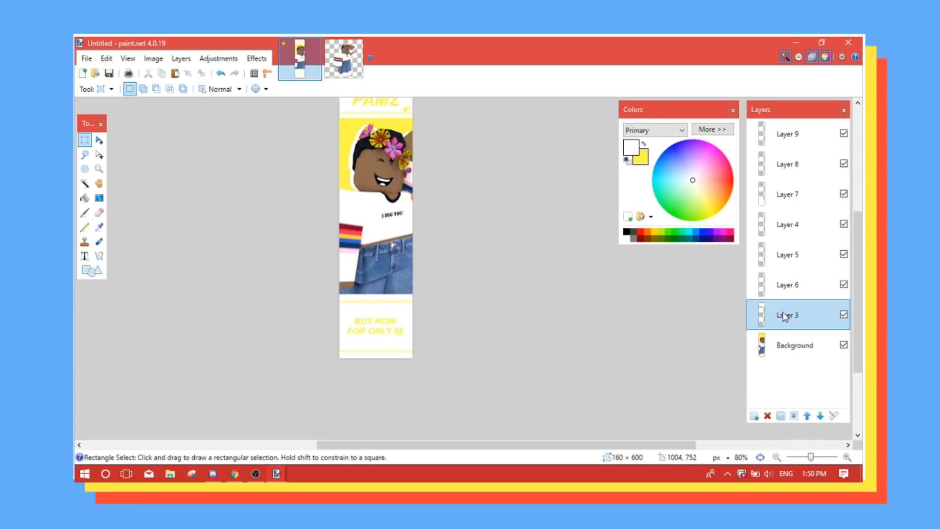
{"action": "left_click", "coordinate": [793, 417]}
{"action": "left_click", "coordinate": [791, 286]}
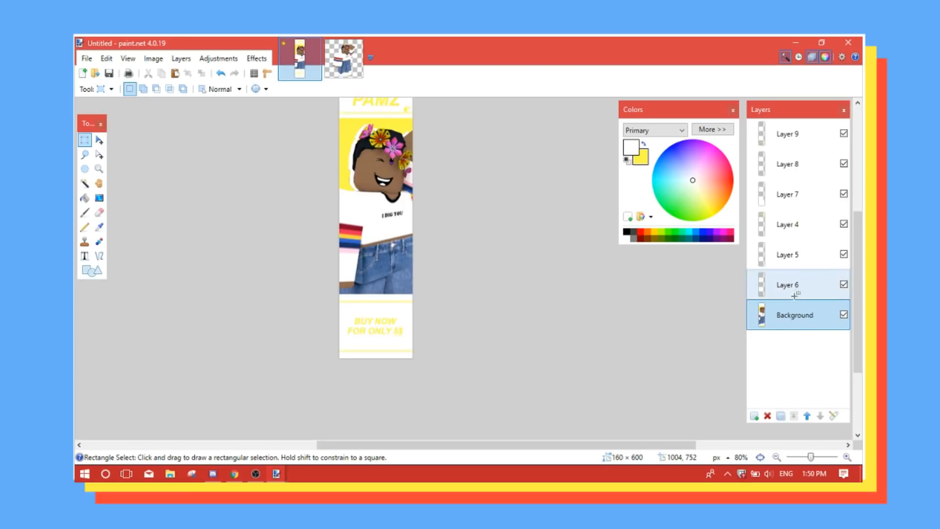
{"action": "left_click", "coordinate": [793, 416]}
{"action": "left_click", "coordinate": [799, 254]}
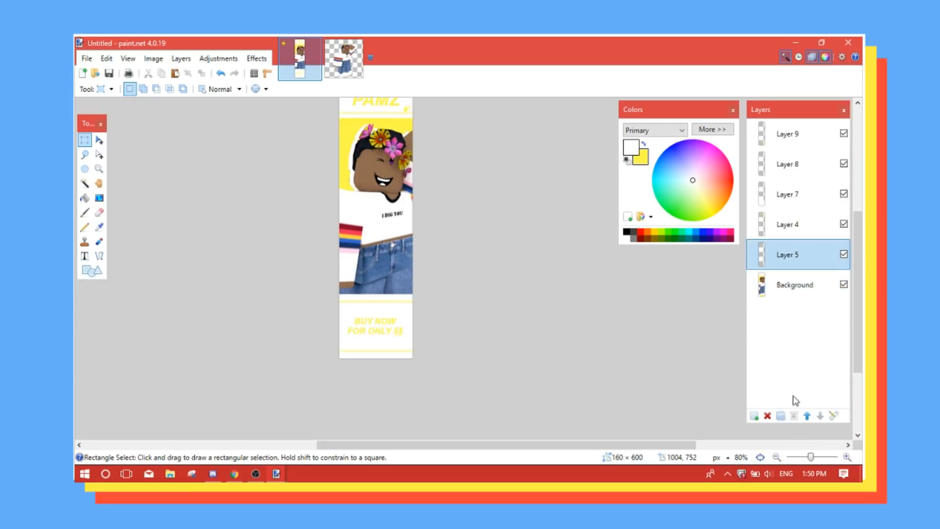
{"action": "left_click", "coordinate": [794, 417]}
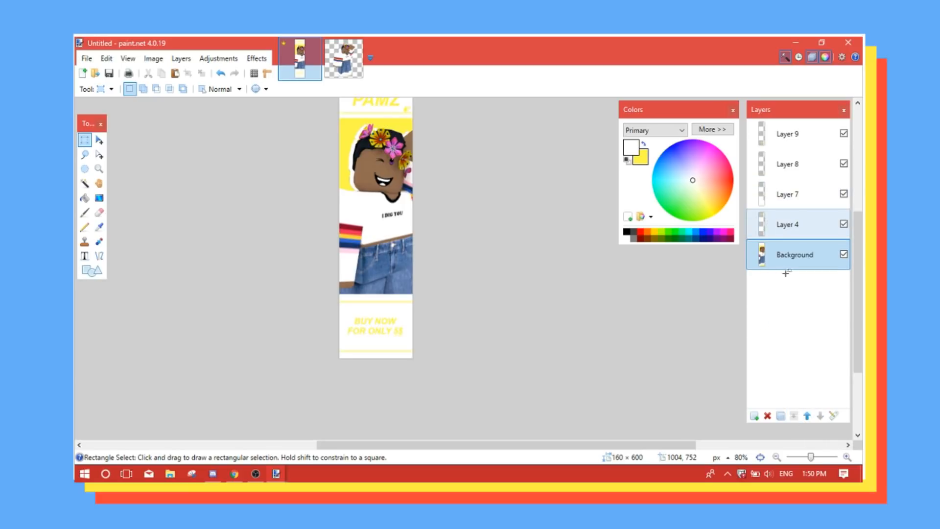
{"action": "left_click", "coordinate": [787, 224]}
{"action": "left_click", "coordinate": [795, 417]}
- Merge the remaining Layer 7, Layer 8 and Layer 9 down into Background so the ad is a single layer
{"action": "left_click", "coordinate": [796, 203]}
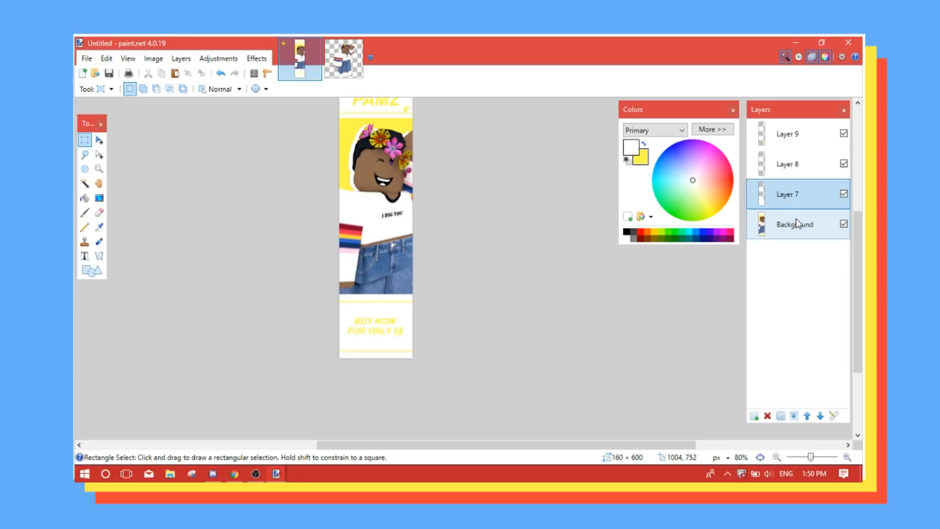
{"action": "left_click", "coordinate": [794, 416]}
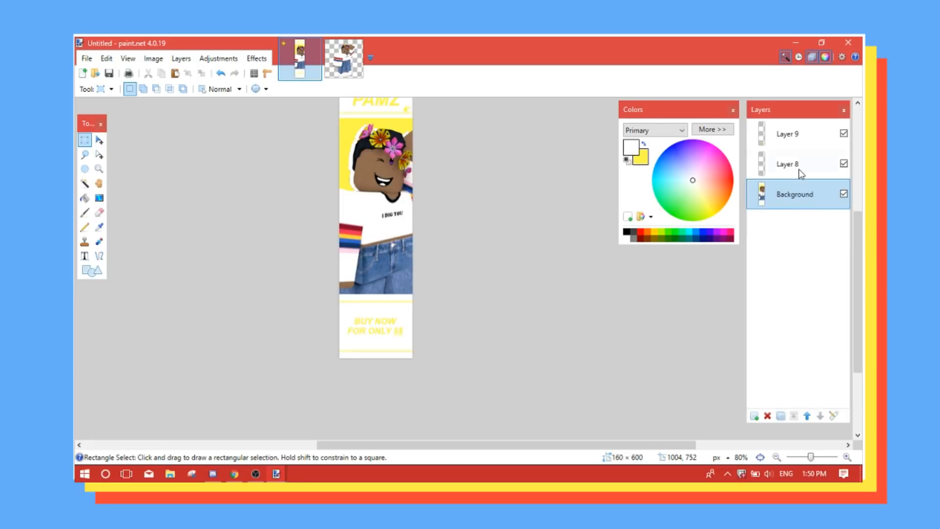
{"action": "left_click", "coordinate": [806, 163]}
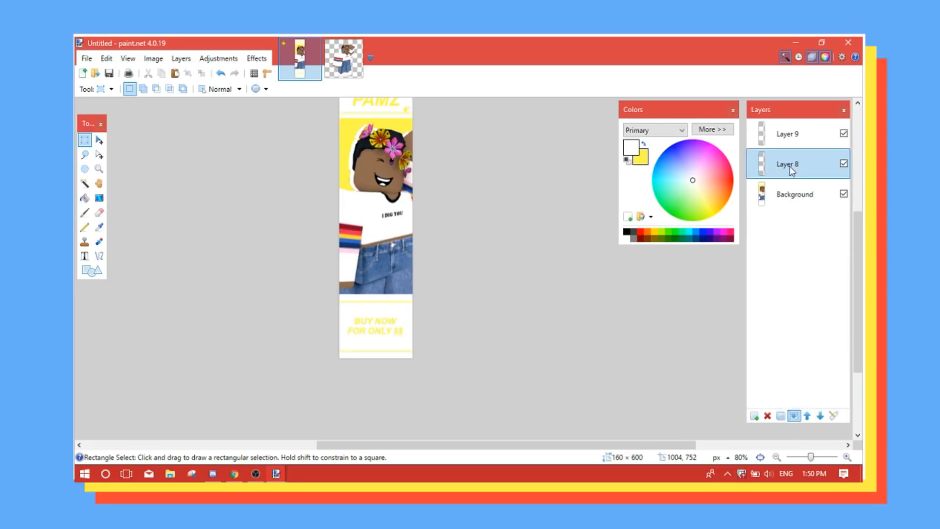
{"action": "left_click", "coordinate": [794, 417]}
{"action": "left_click", "coordinate": [790, 138]}
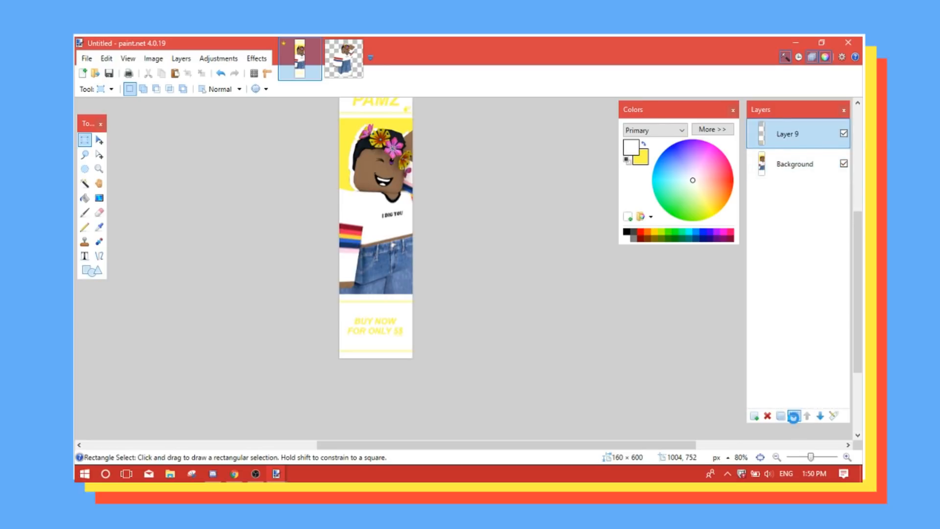
{"action": "left_click", "coordinate": [794, 416]}
{"action": "scroll", "coordinate": [462, 251], "scroll_direction": "up", "scroll_amount": 2}
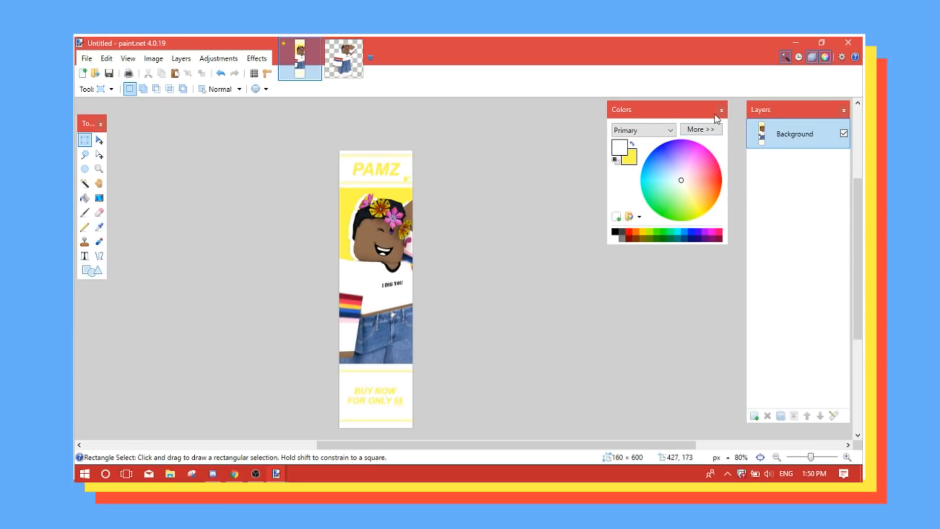
- Hide the Colors window and begin saving the ad as a new file with JPEG as the file type
{"action": "left_click", "coordinate": [732, 110]}
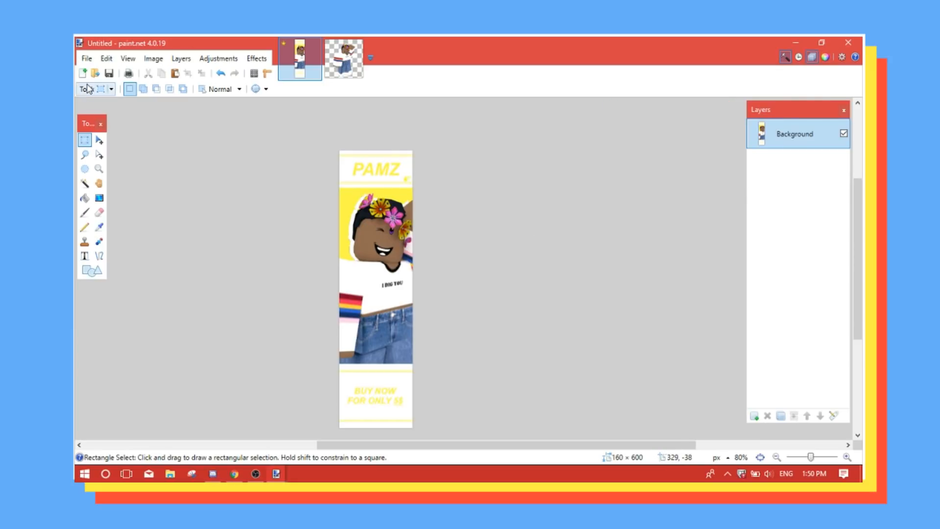
{"action": "left_click", "coordinate": [87, 59]}
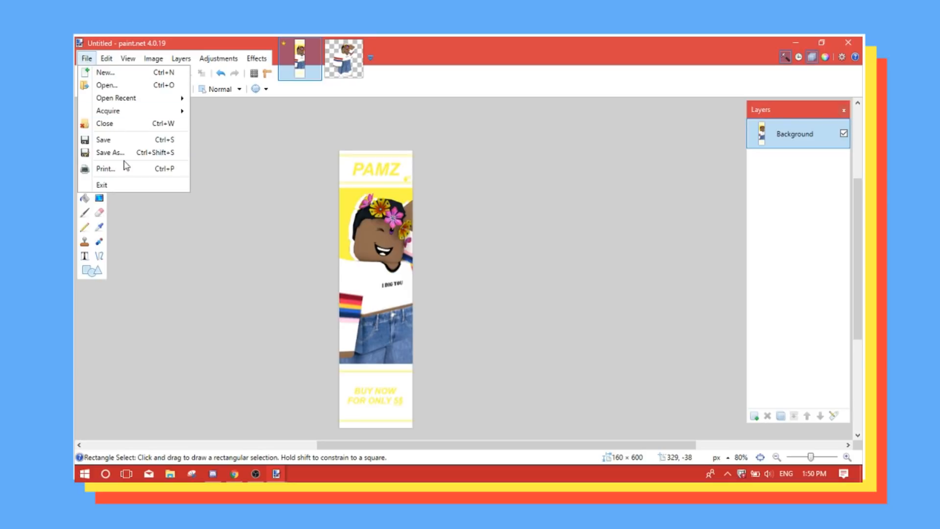
{"action": "left_click", "coordinate": [103, 152]}
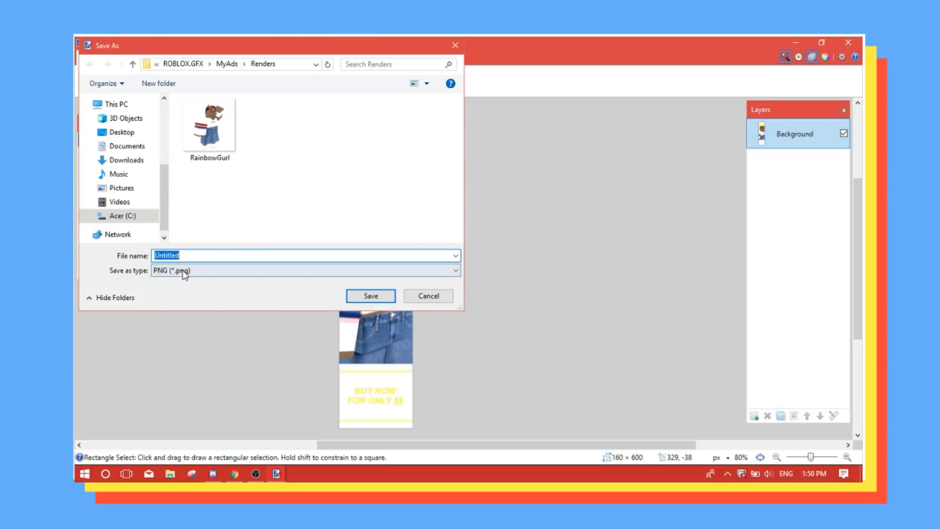
{"action": "left_click", "coordinate": [185, 271]}
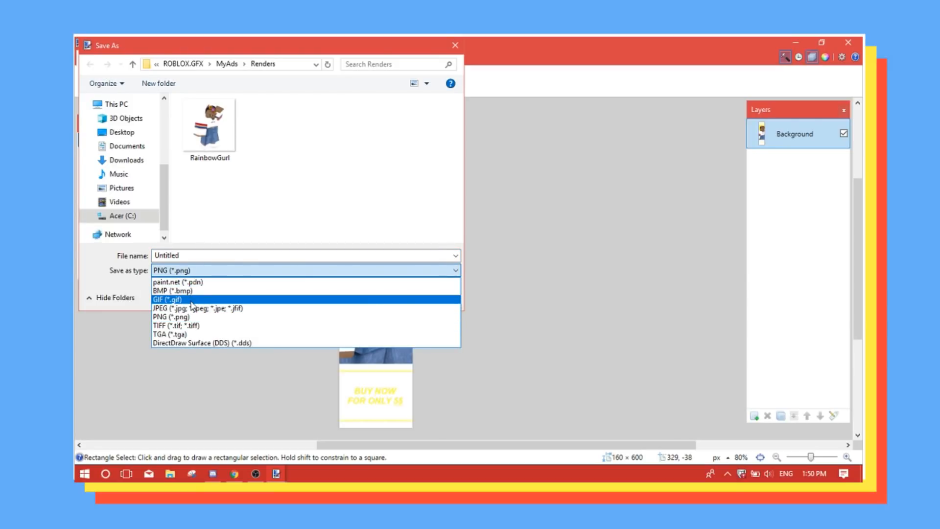
{"action": "left_click", "coordinate": [191, 308]}
- Choose the FinishedAds folder under Documents > ROBLOX > ROBLOX.GFX > MyAds as save location and open the file name for editing
{"action": "mouse_move", "coordinate": [337, 37]}
{"action": "left_mouse_down"}
{"action": "mouse_move", "coordinate": [443, 59]}
{"action": "mouse_move", "coordinate": [433, 50]}
{"action": "mouse_move", "coordinate": [804, 85]}
{"action": "mouse_move", "coordinate": [773, 81]}
{"action": "left_mouse_up"}
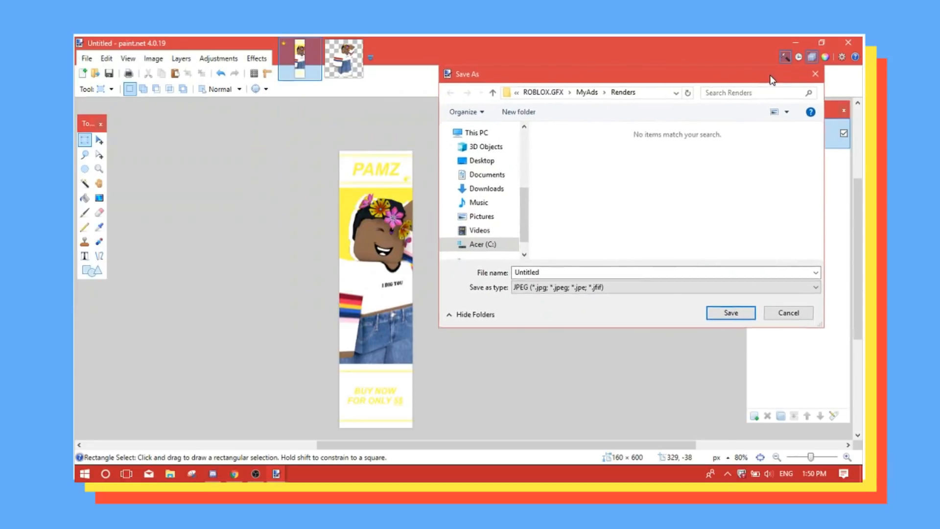
{"action": "left_click", "coordinate": [506, 174]}
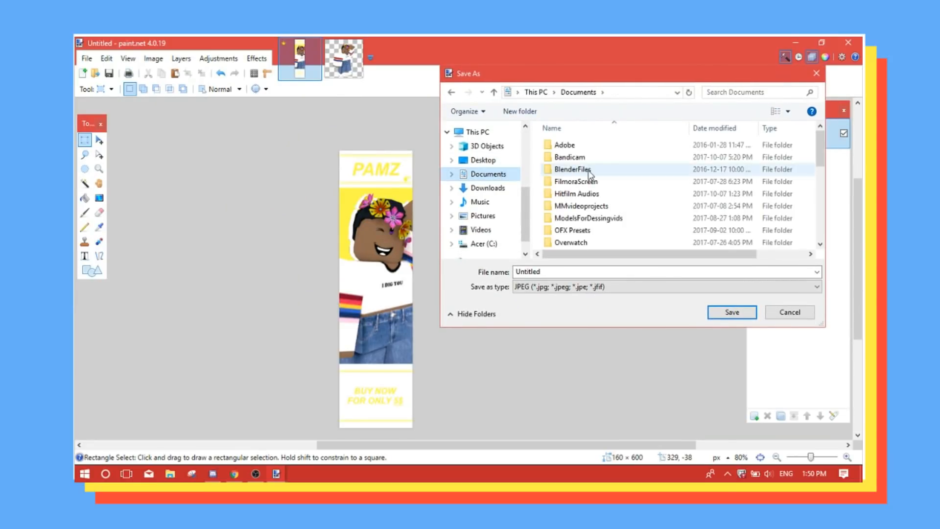
{"action": "scroll", "coordinate": [593, 193], "scroll_direction": "down", "scroll_amount": 3}
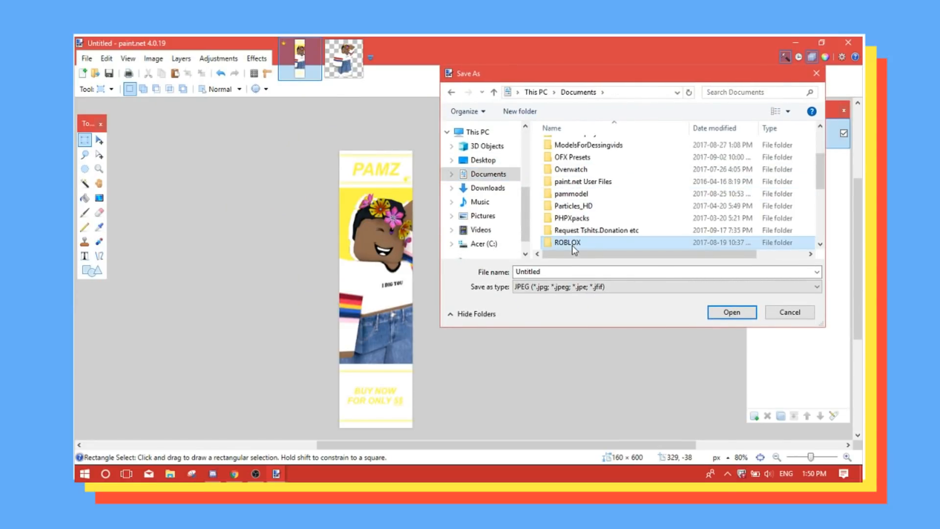
{"action": "double_click", "coordinate": [571, 243]}
{"action": "double_click", "coordinate": [570, 231]}
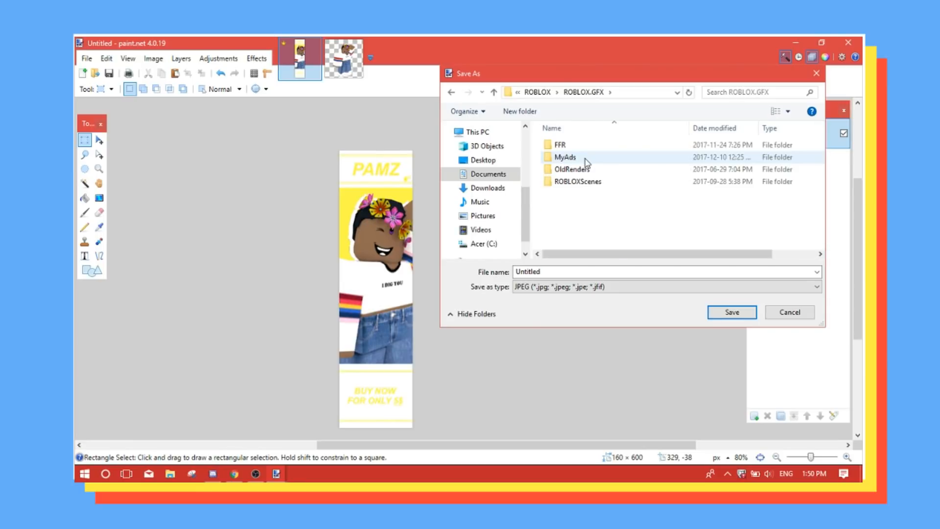
{"action": "double_click", "coordinate": [566, 157]}
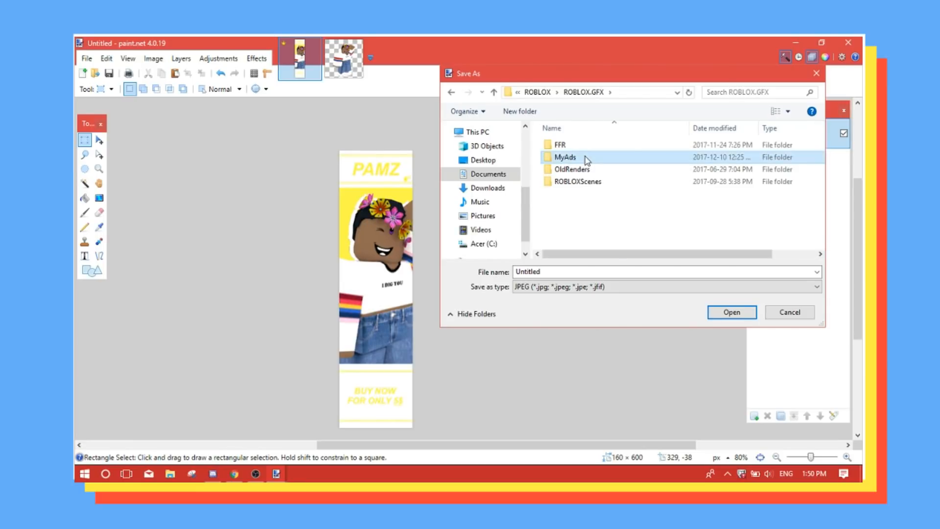
{"action": "double_click", "coordinate": [584, 161]}
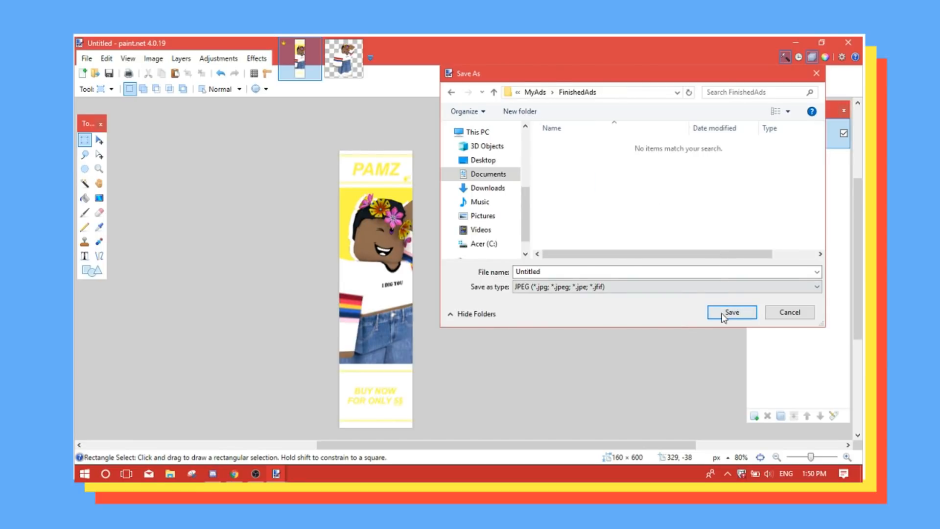
{"action": "double_click", "coordinate": [718, 272]}
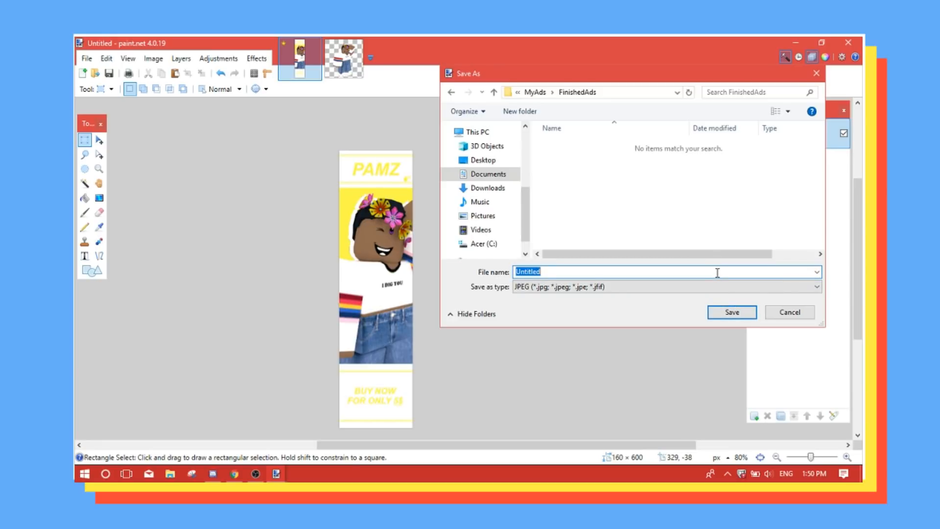